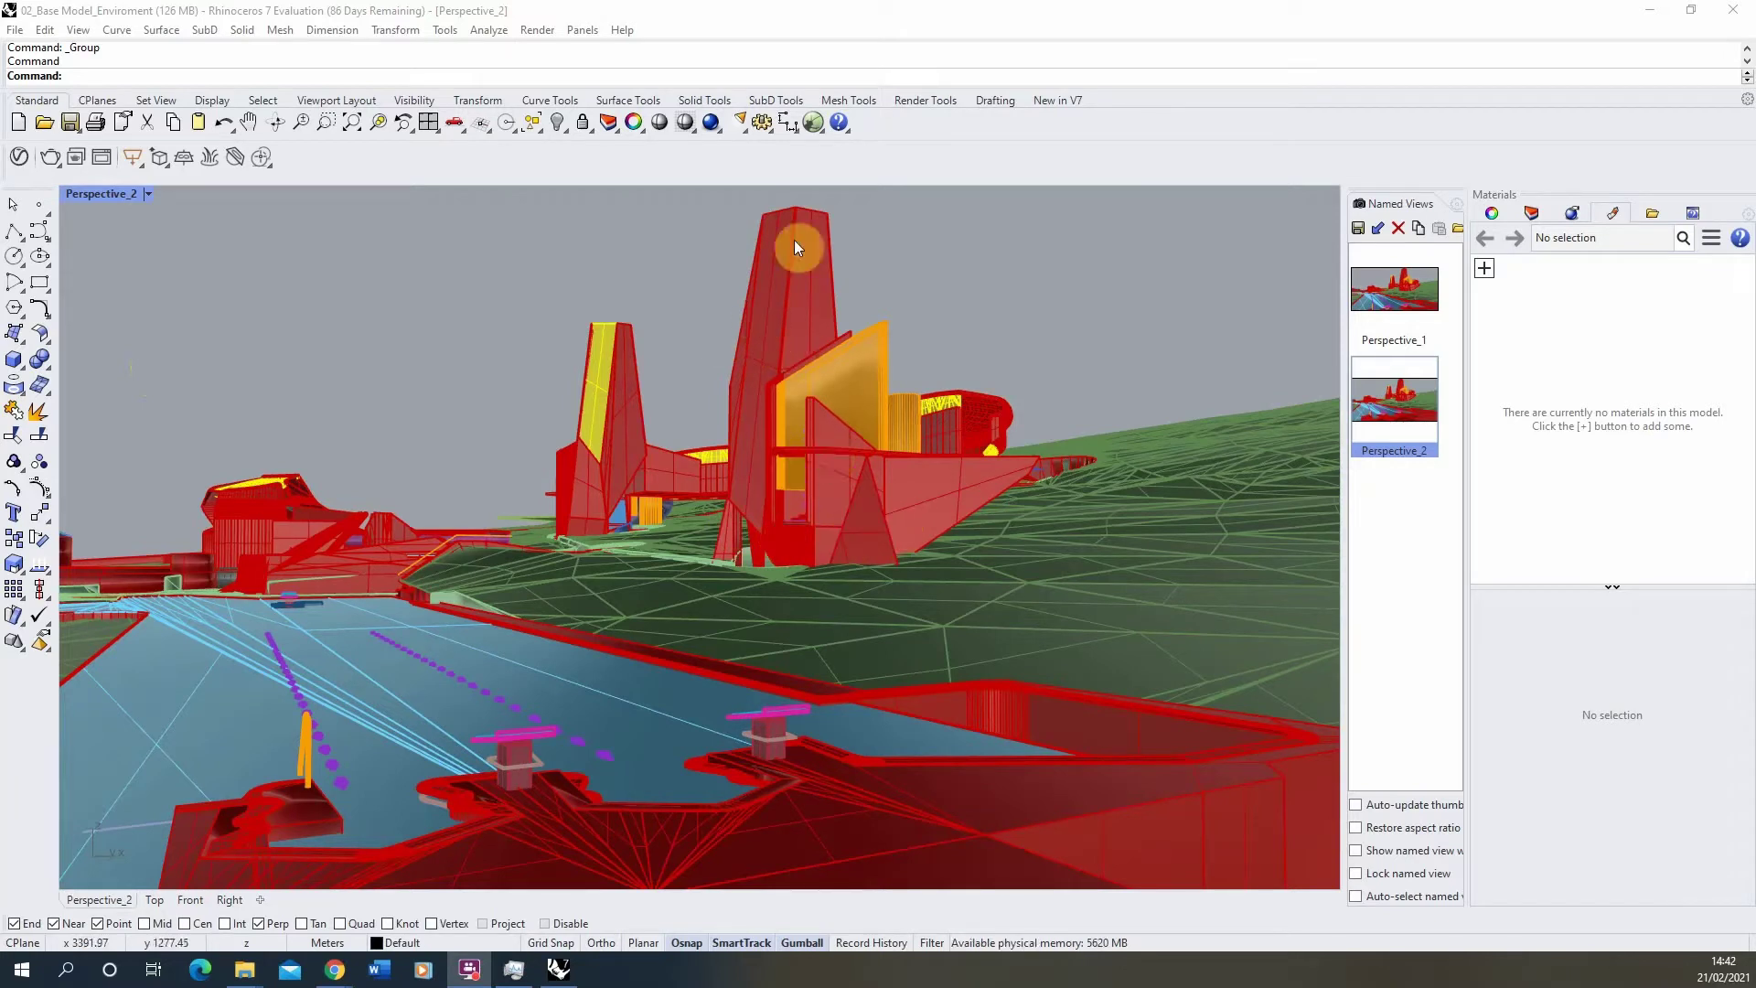
- Display the model's layer list, and switch to Chrome to browse the brick and stone materials in the textures.com PBR library
left_click(1533, 212)
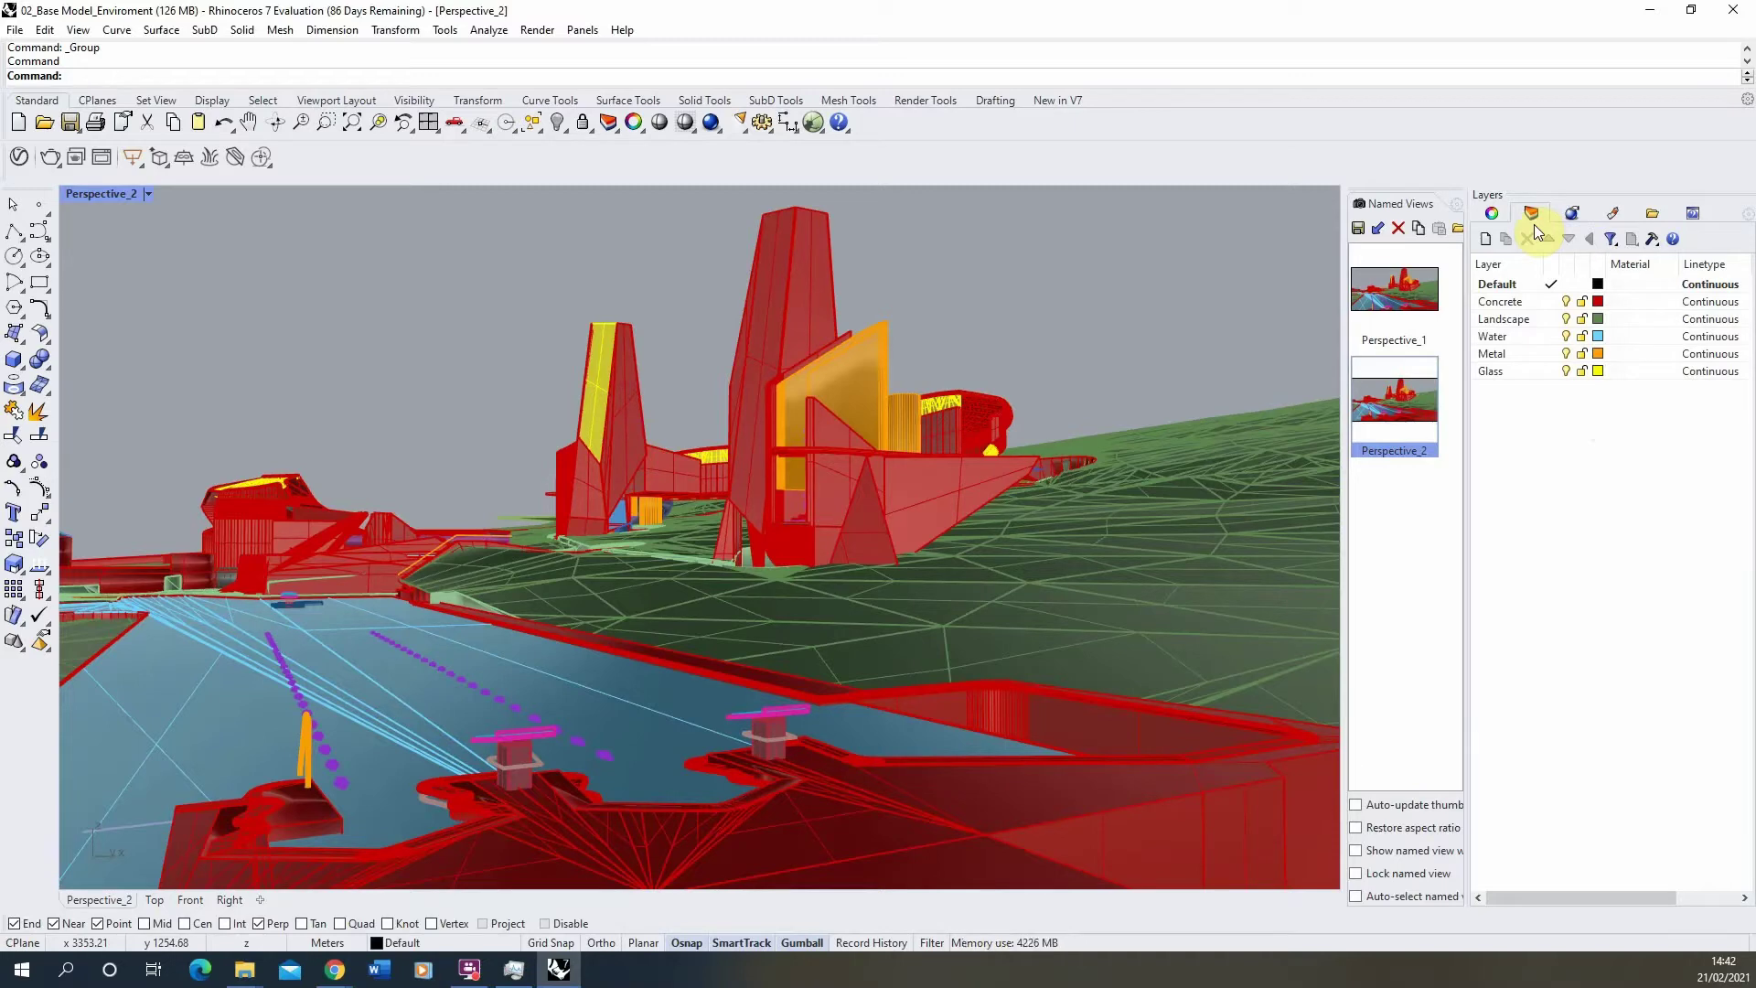
left_click(346, 968)
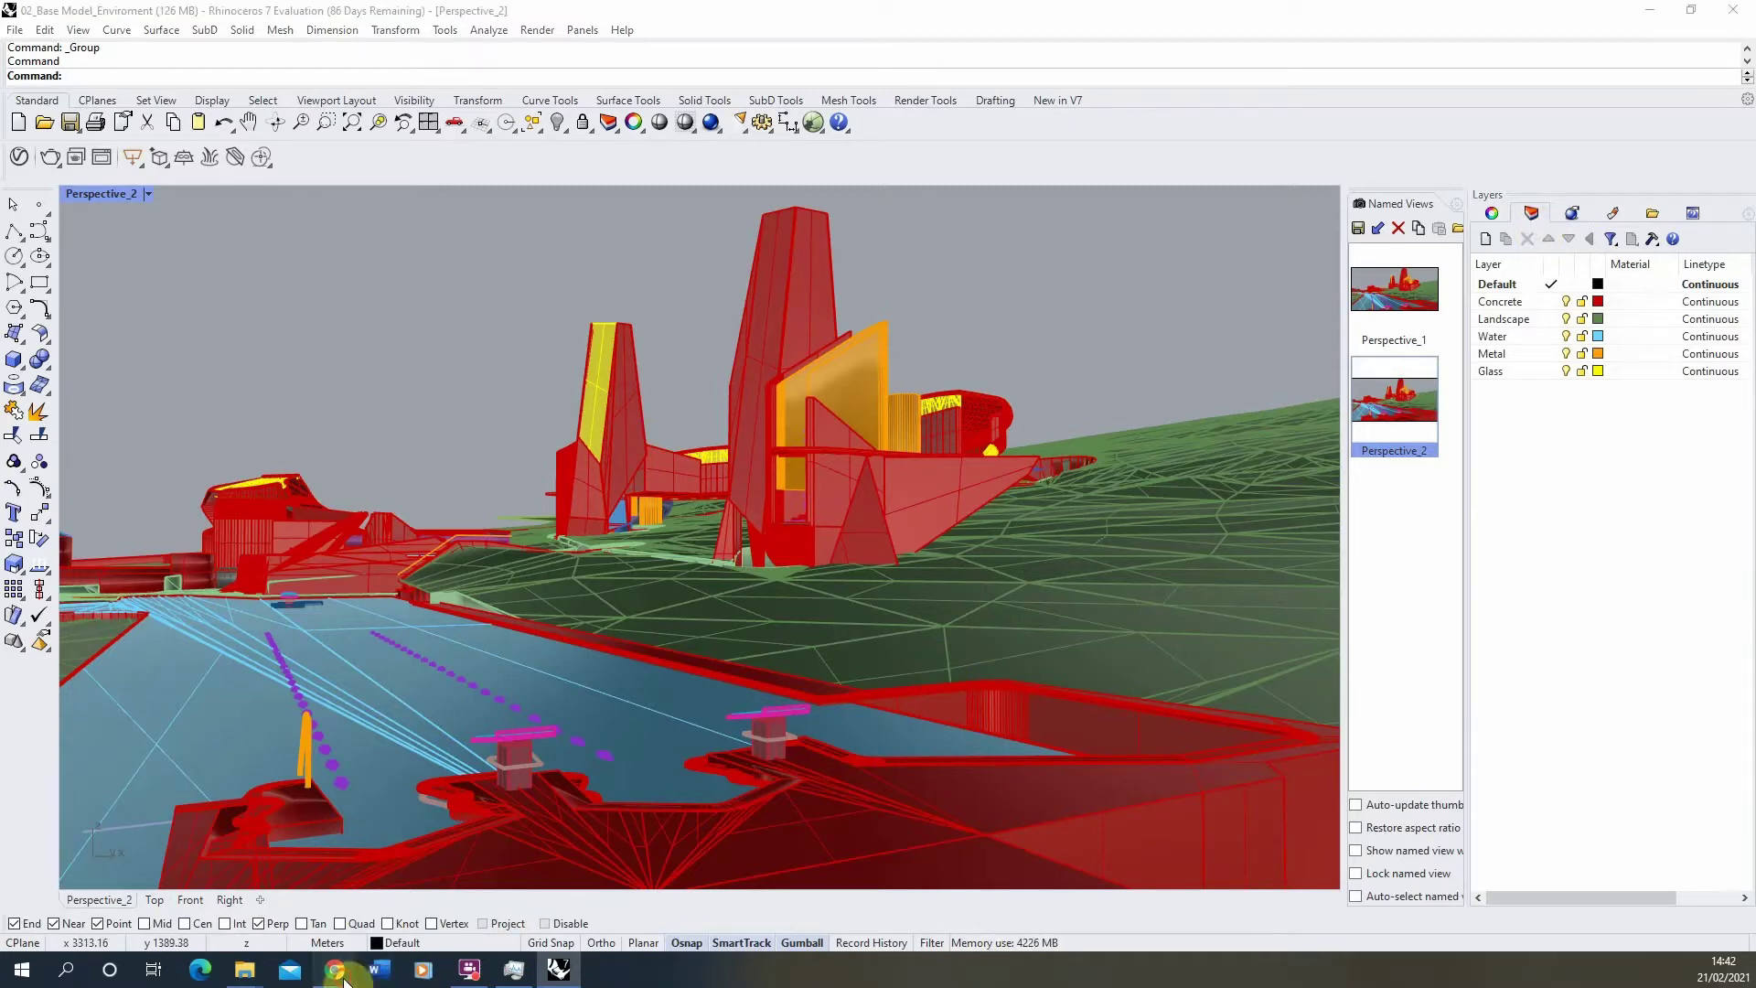
left_click(416, 888)
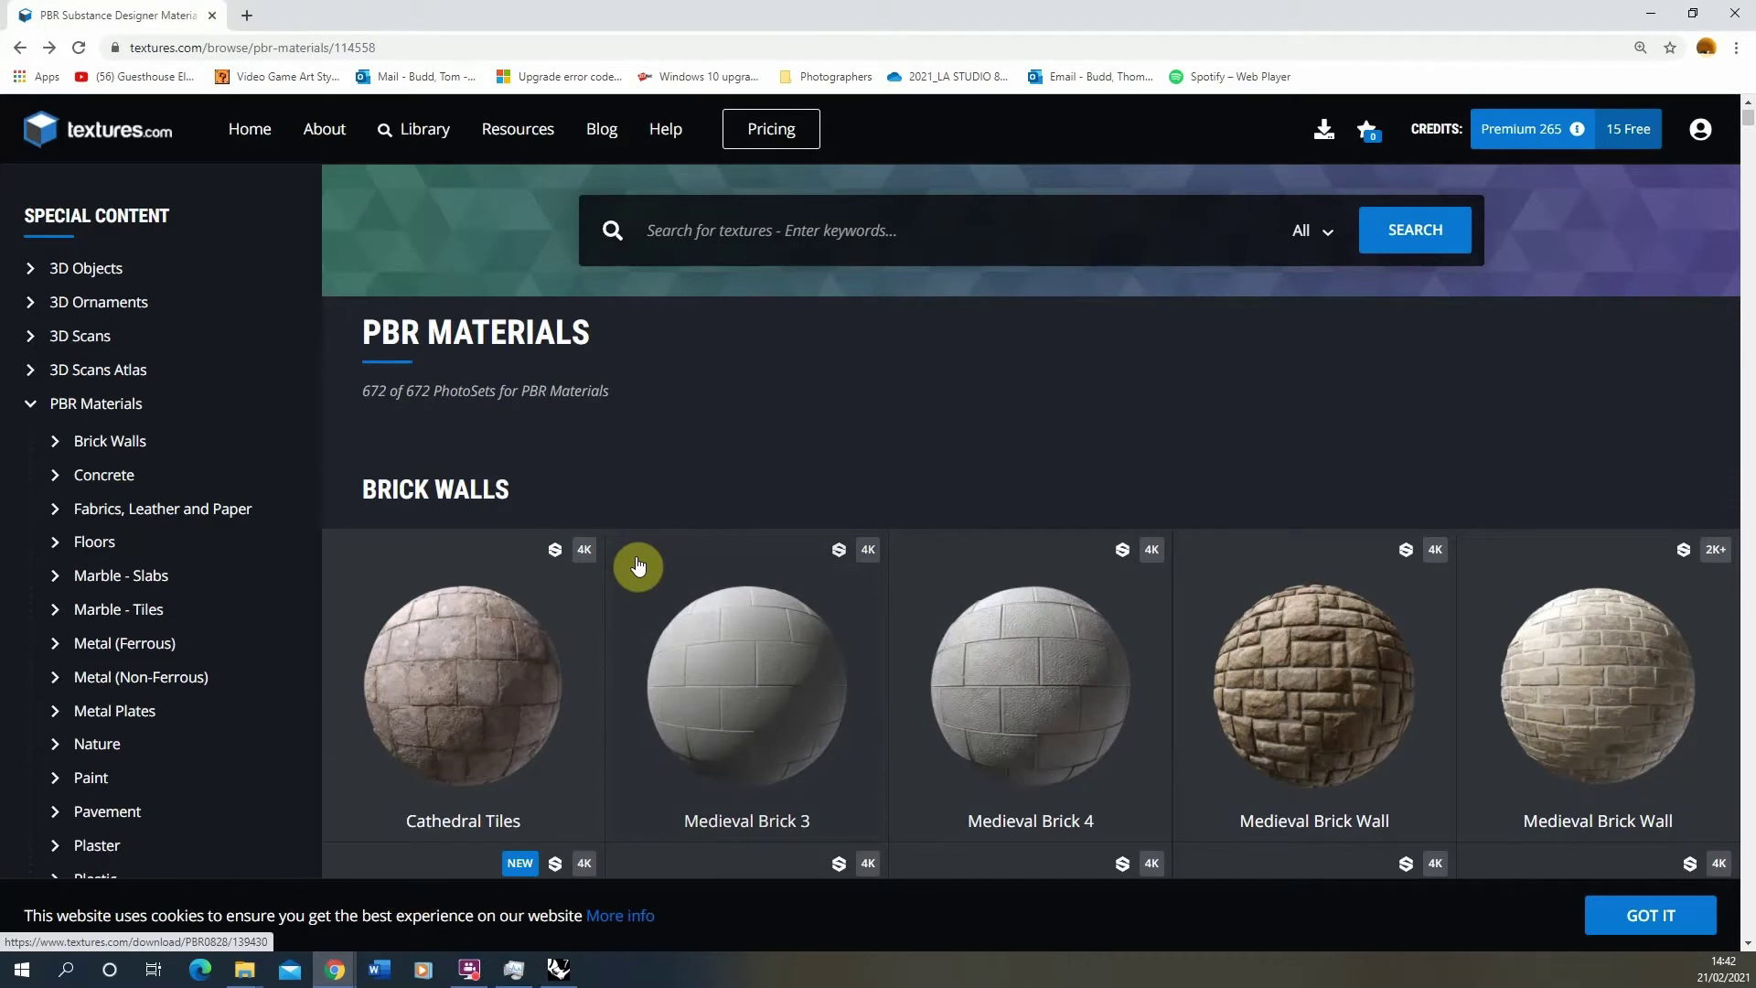
scroll(638, 567, "down", 1)
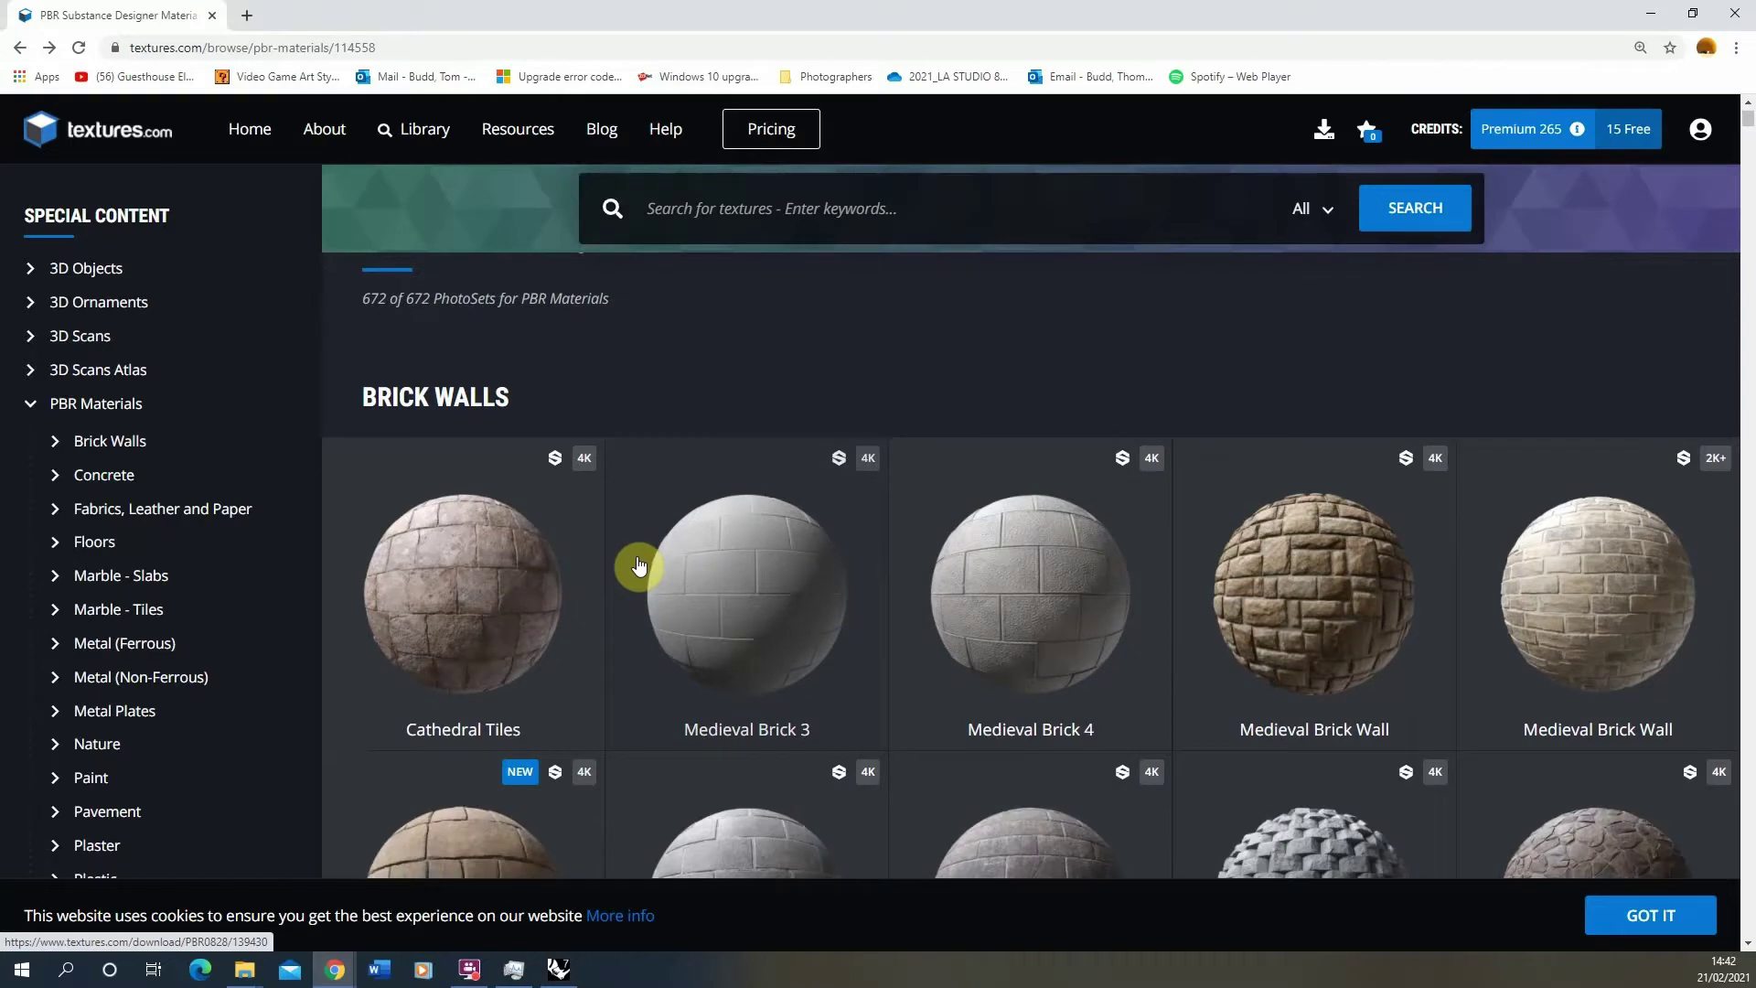
scroll(641, 567, "down", 8)
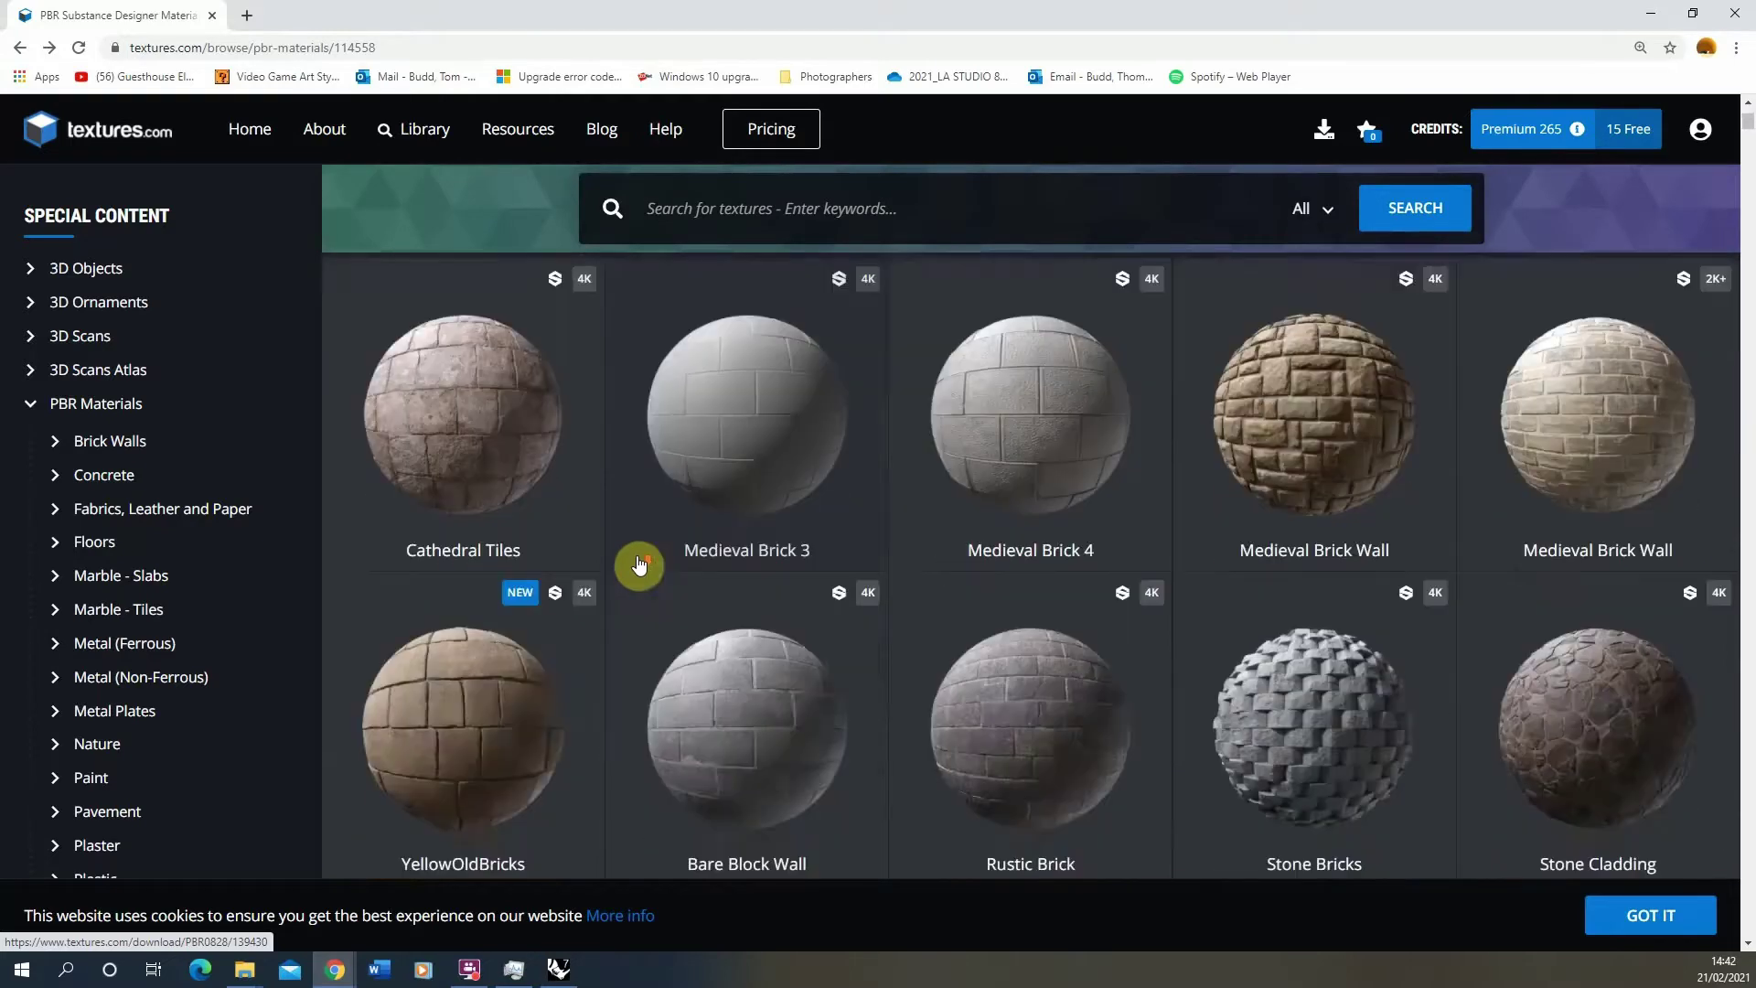
scroll(843, 576, "down", 2)
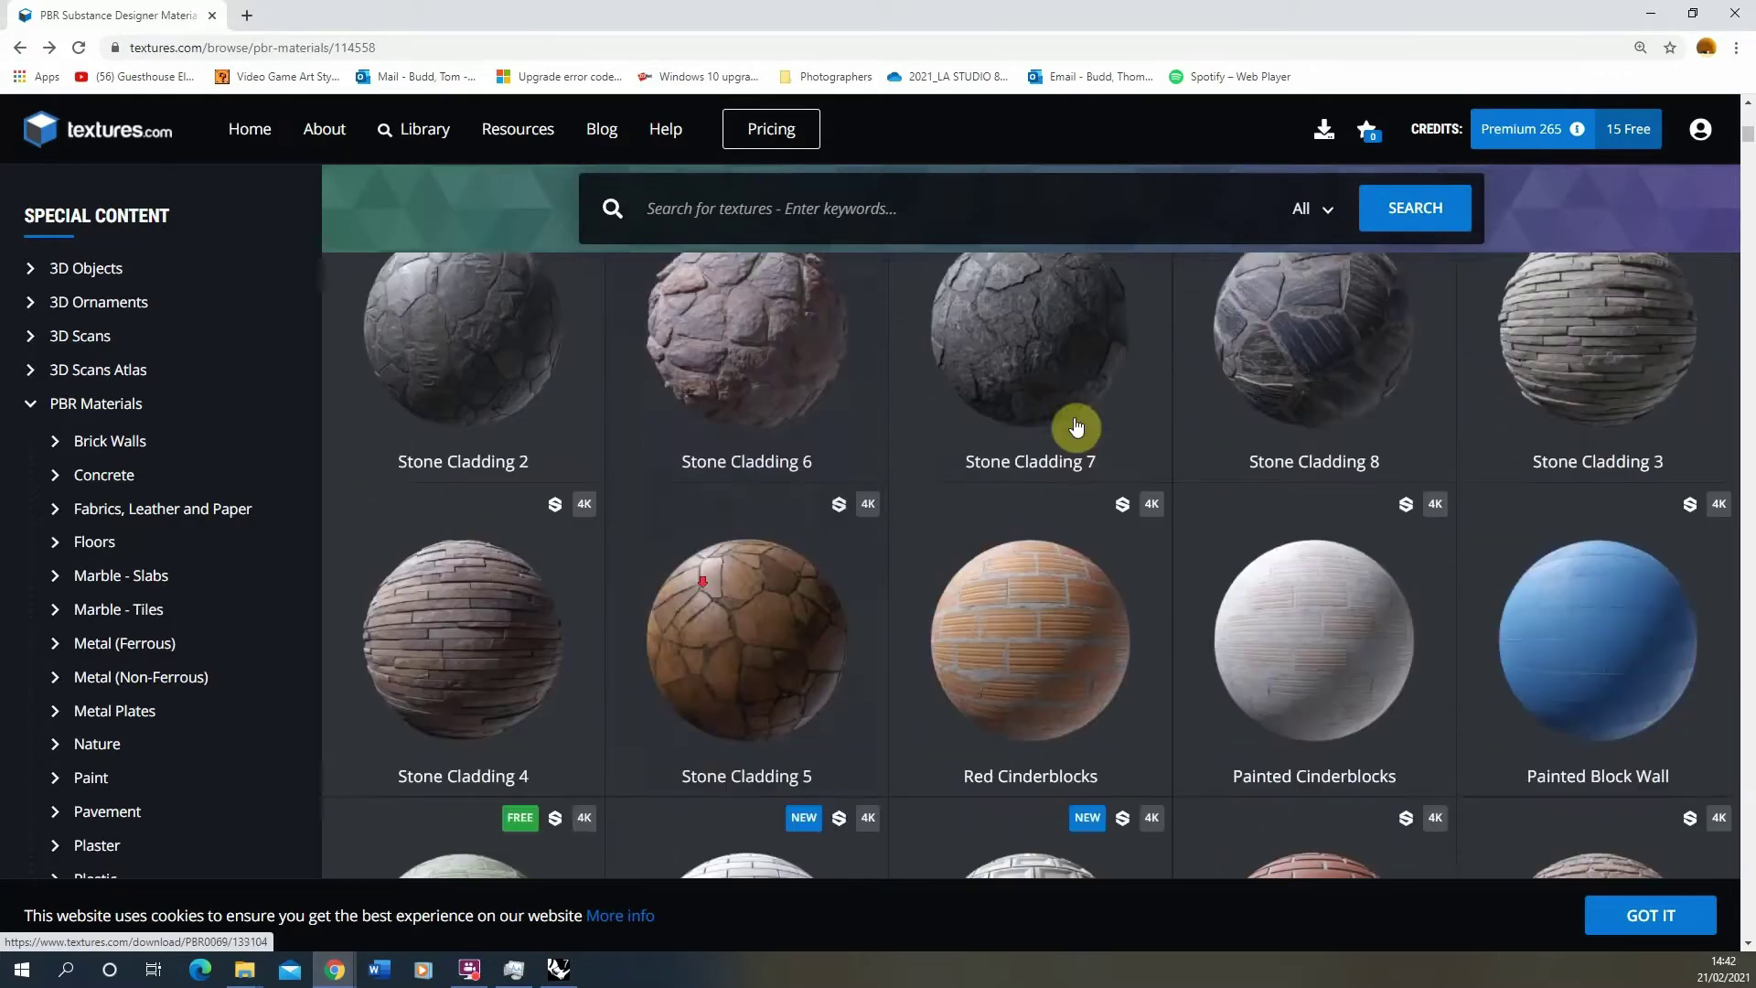
scroll(855, 561, "up", 2)
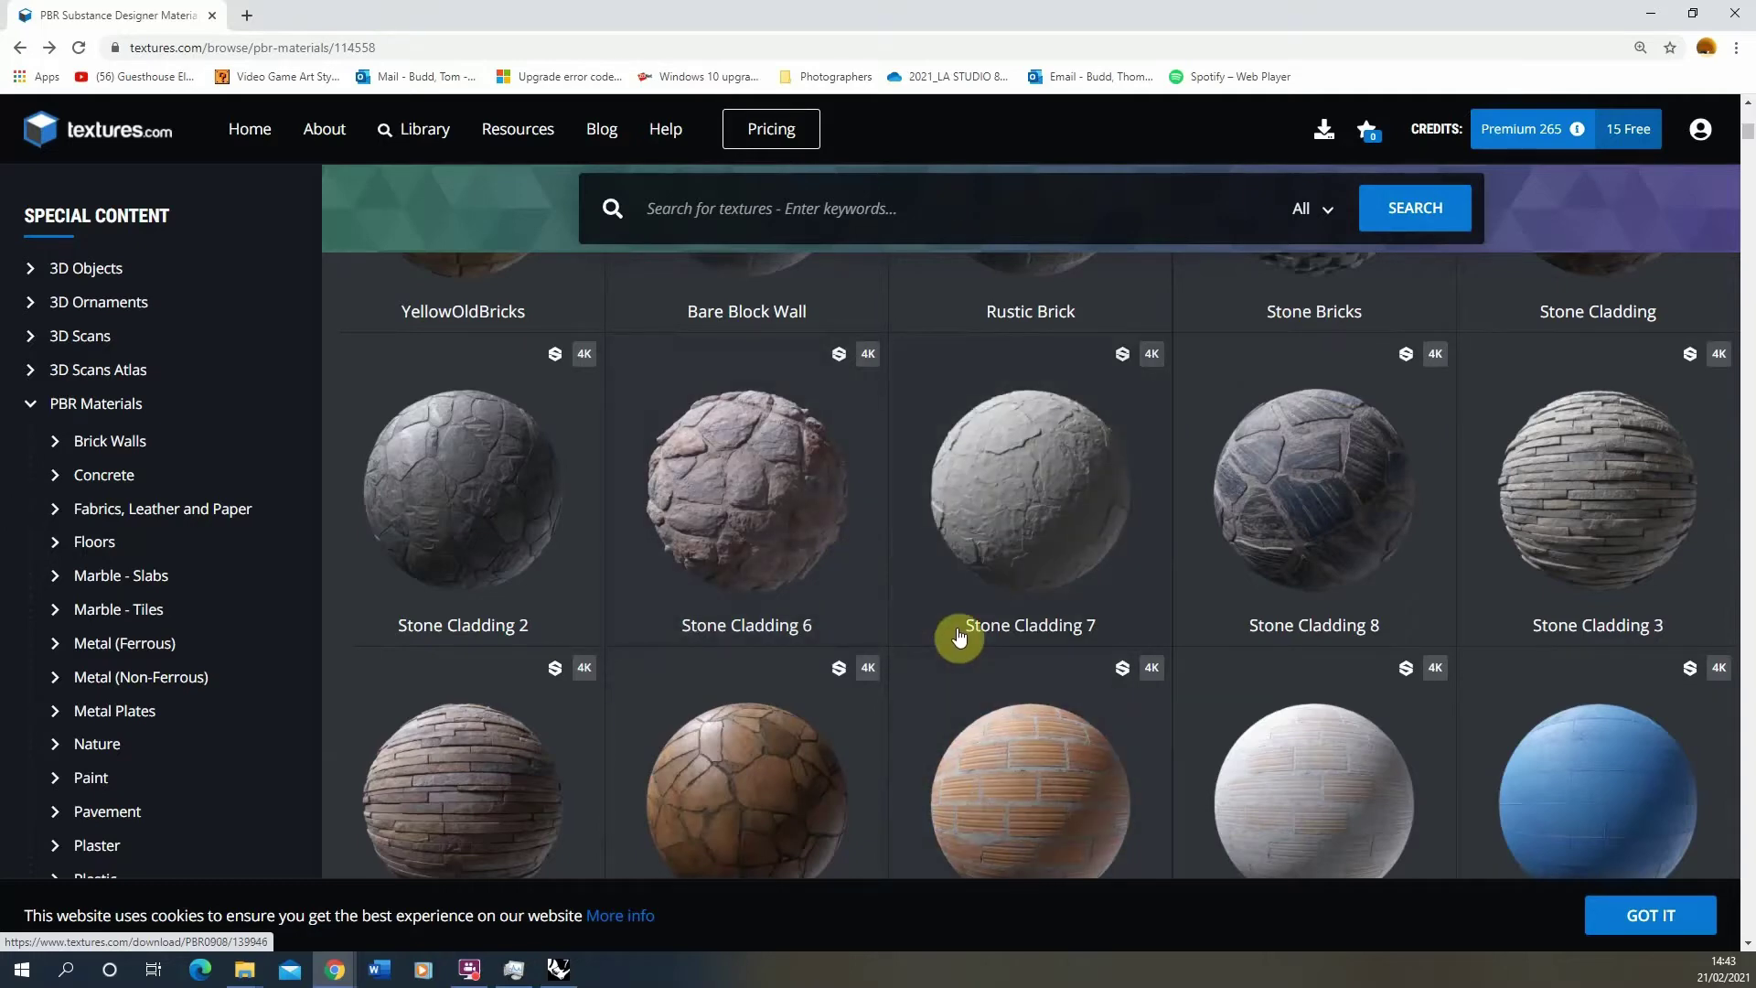
scroll(778, 677, "down", 2)
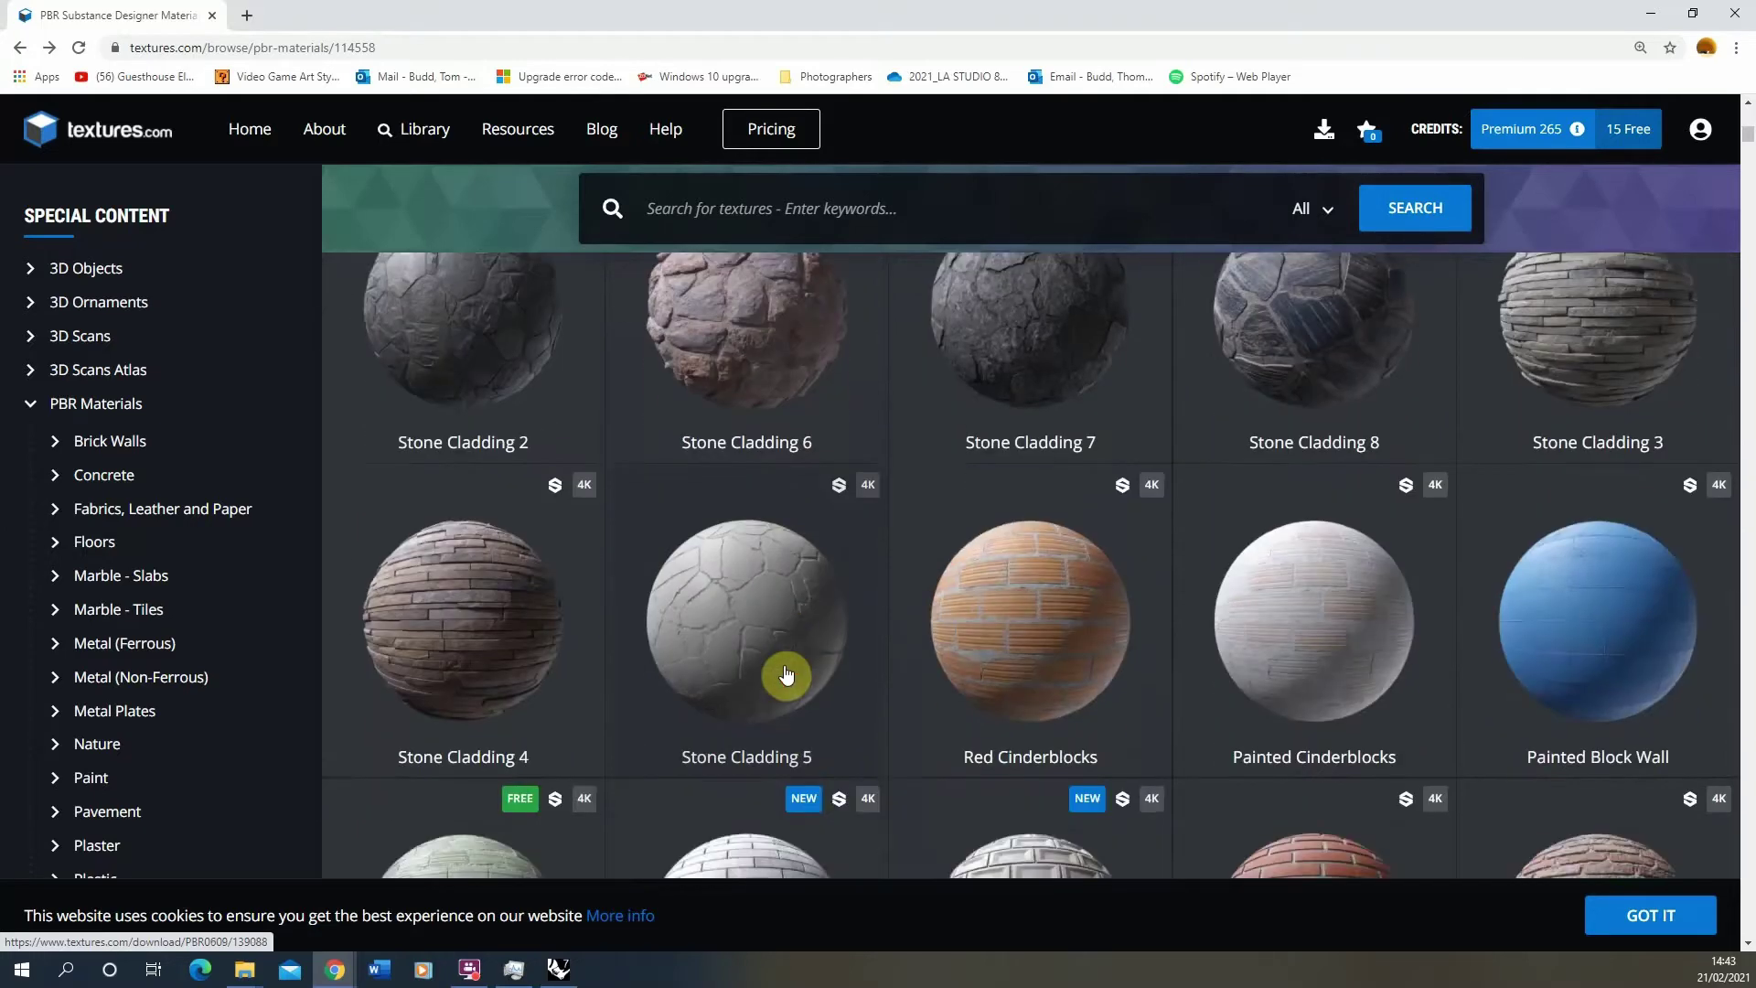
- Open the Stone Cladding 4 material, examine its albedo, height, normal, roughness and ambient occlusion flat maps, and close its page
left_click(470, 590)
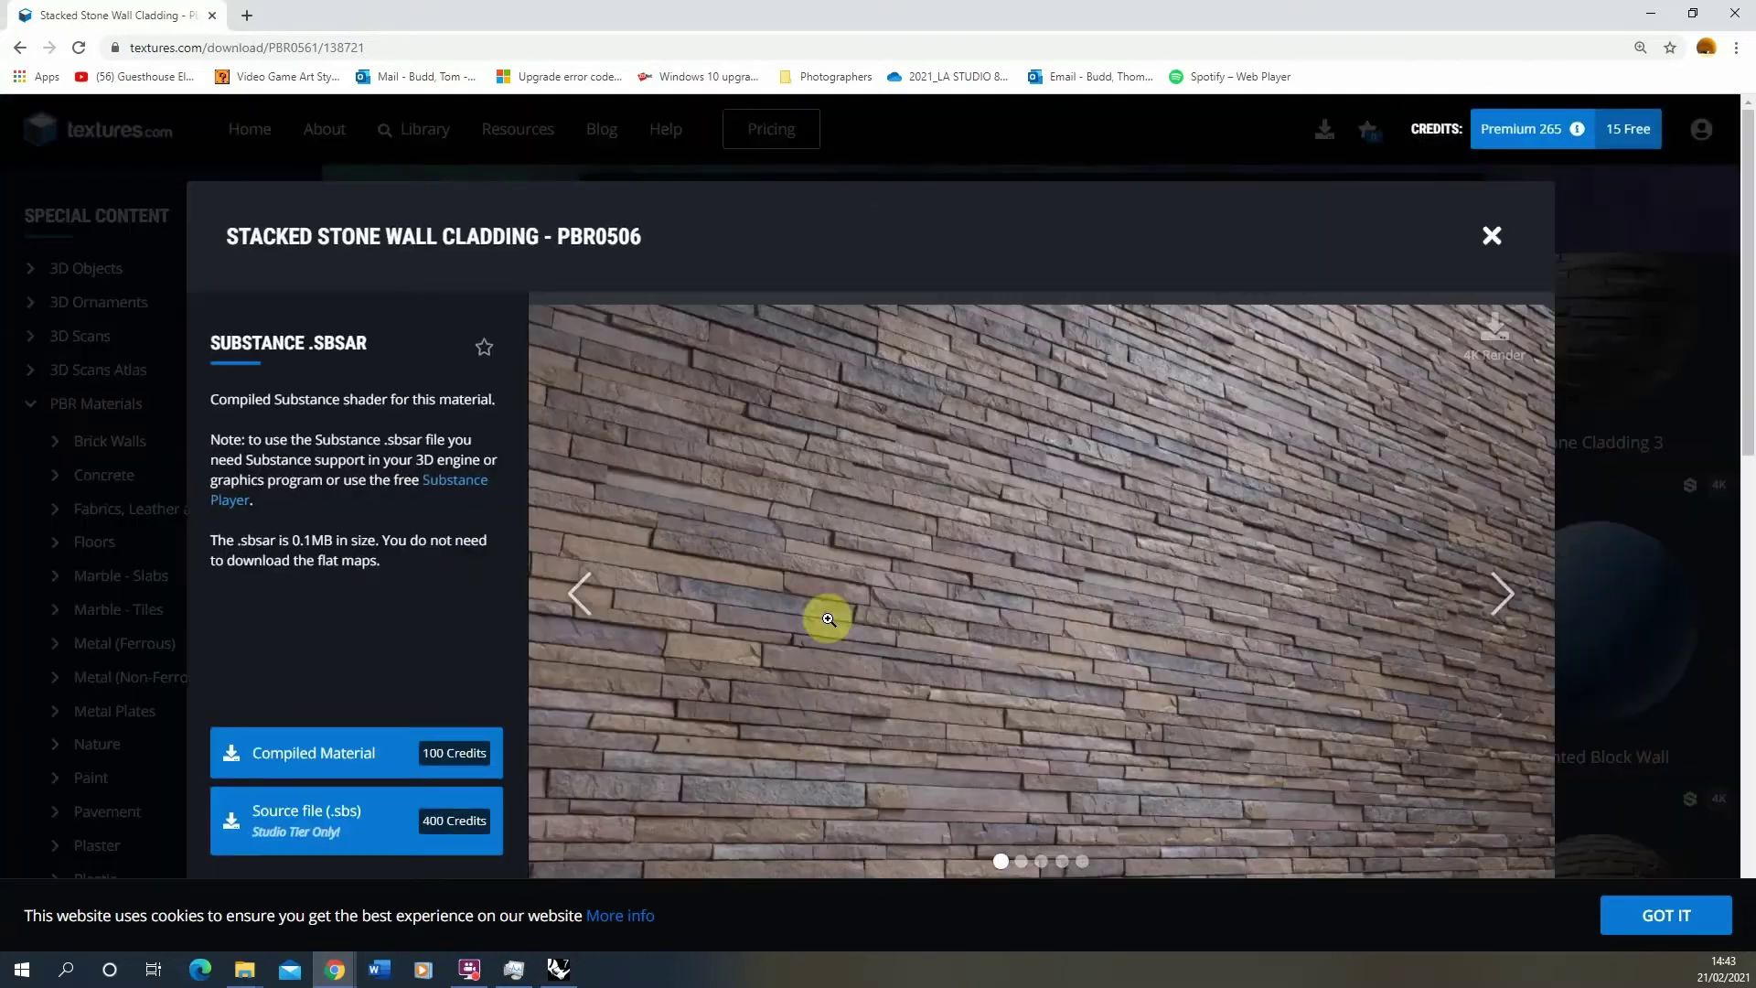
scroll(746, 612, "down", 8)
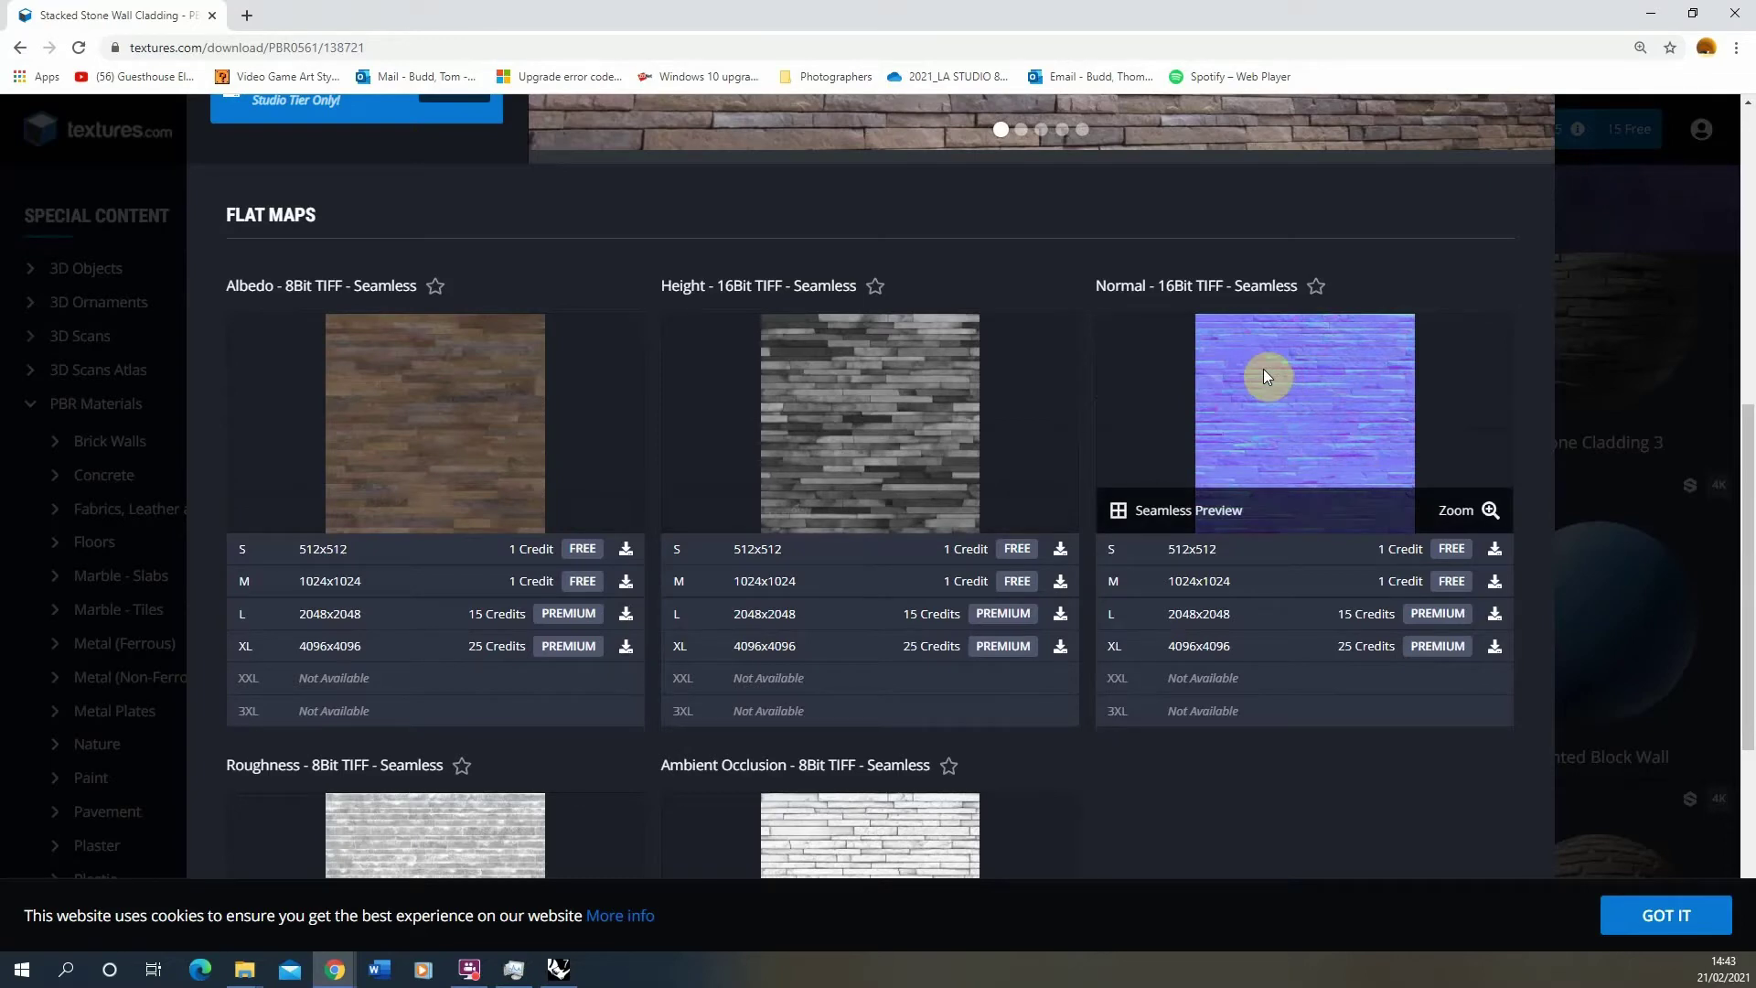
scroll(898, 466, "down", 3)
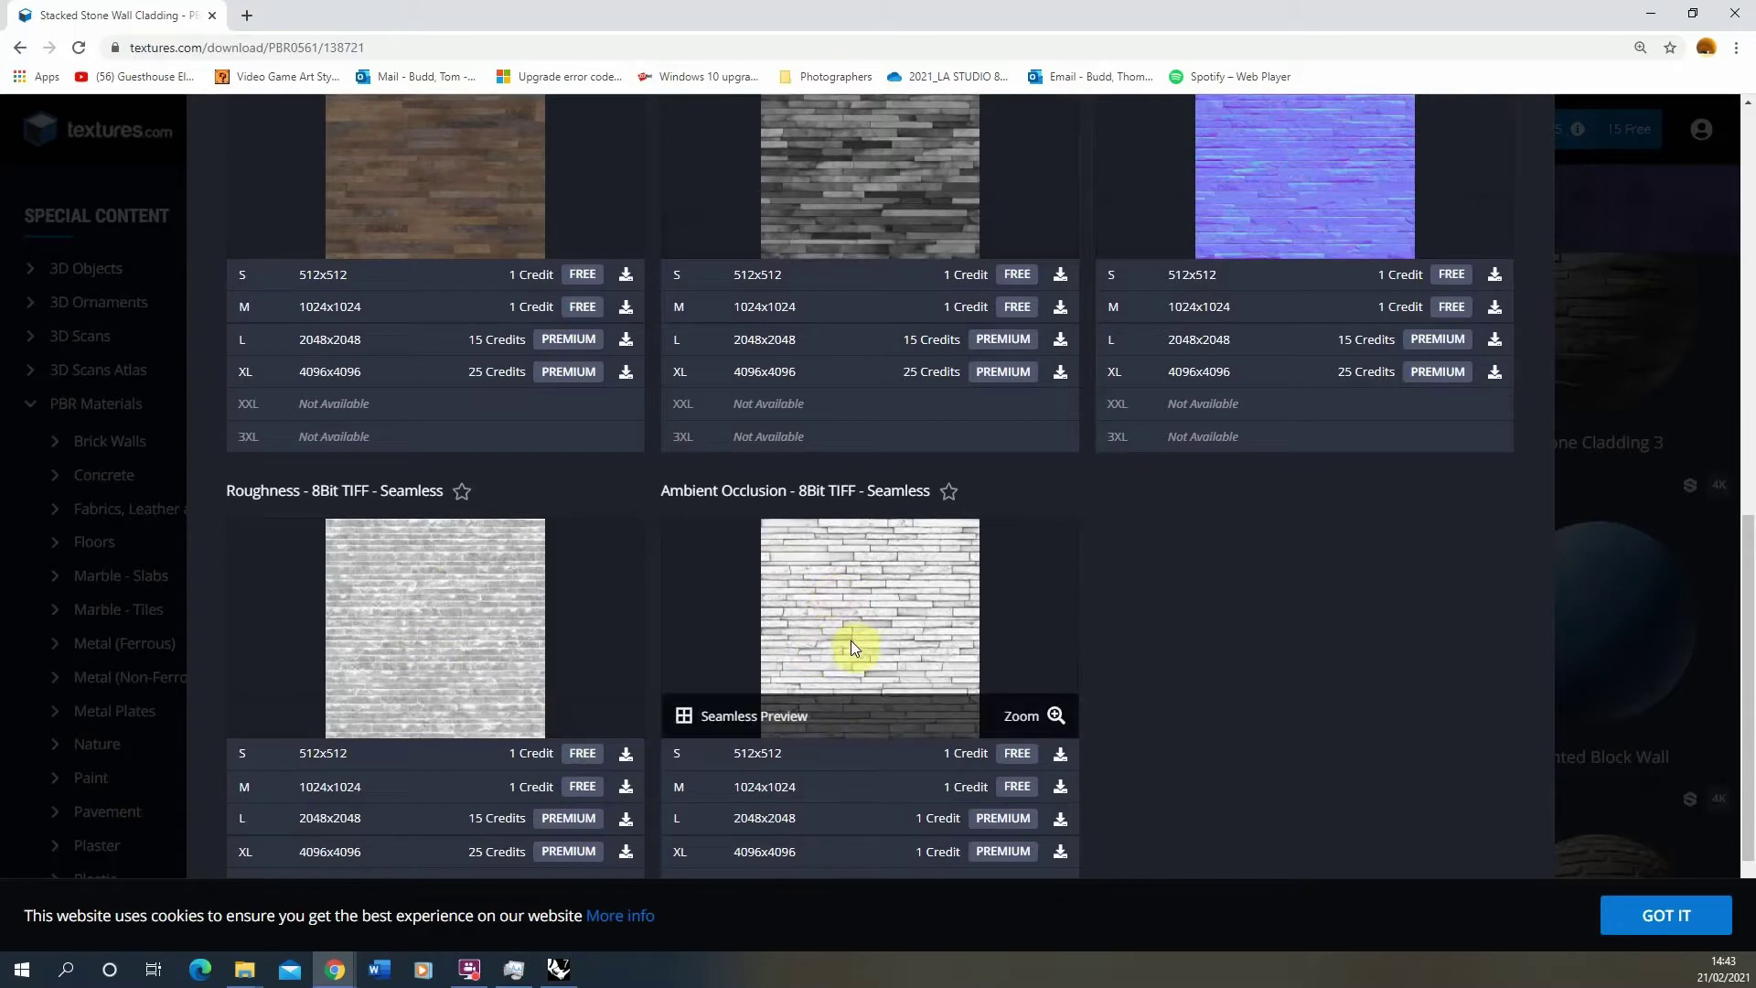
scroll(850, 640, "up", 1)
scroll(851, 642, "up", 1)
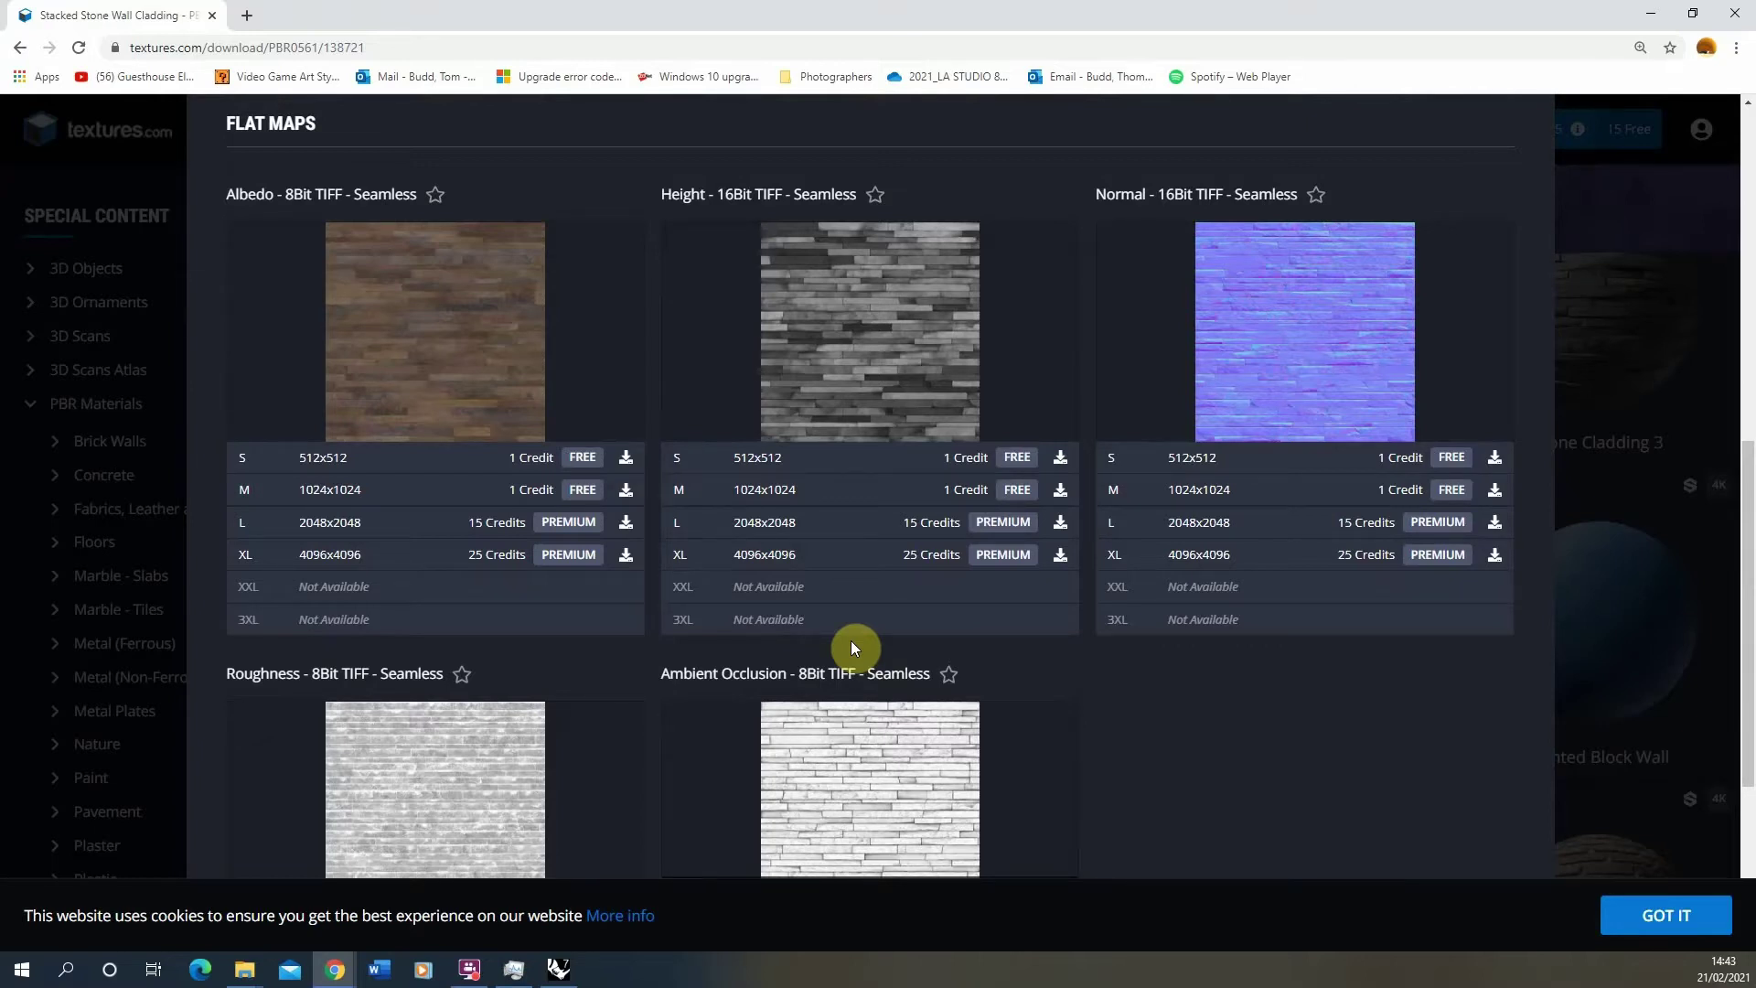
mouse_move(353, 305)
mouse_move(881, 243)
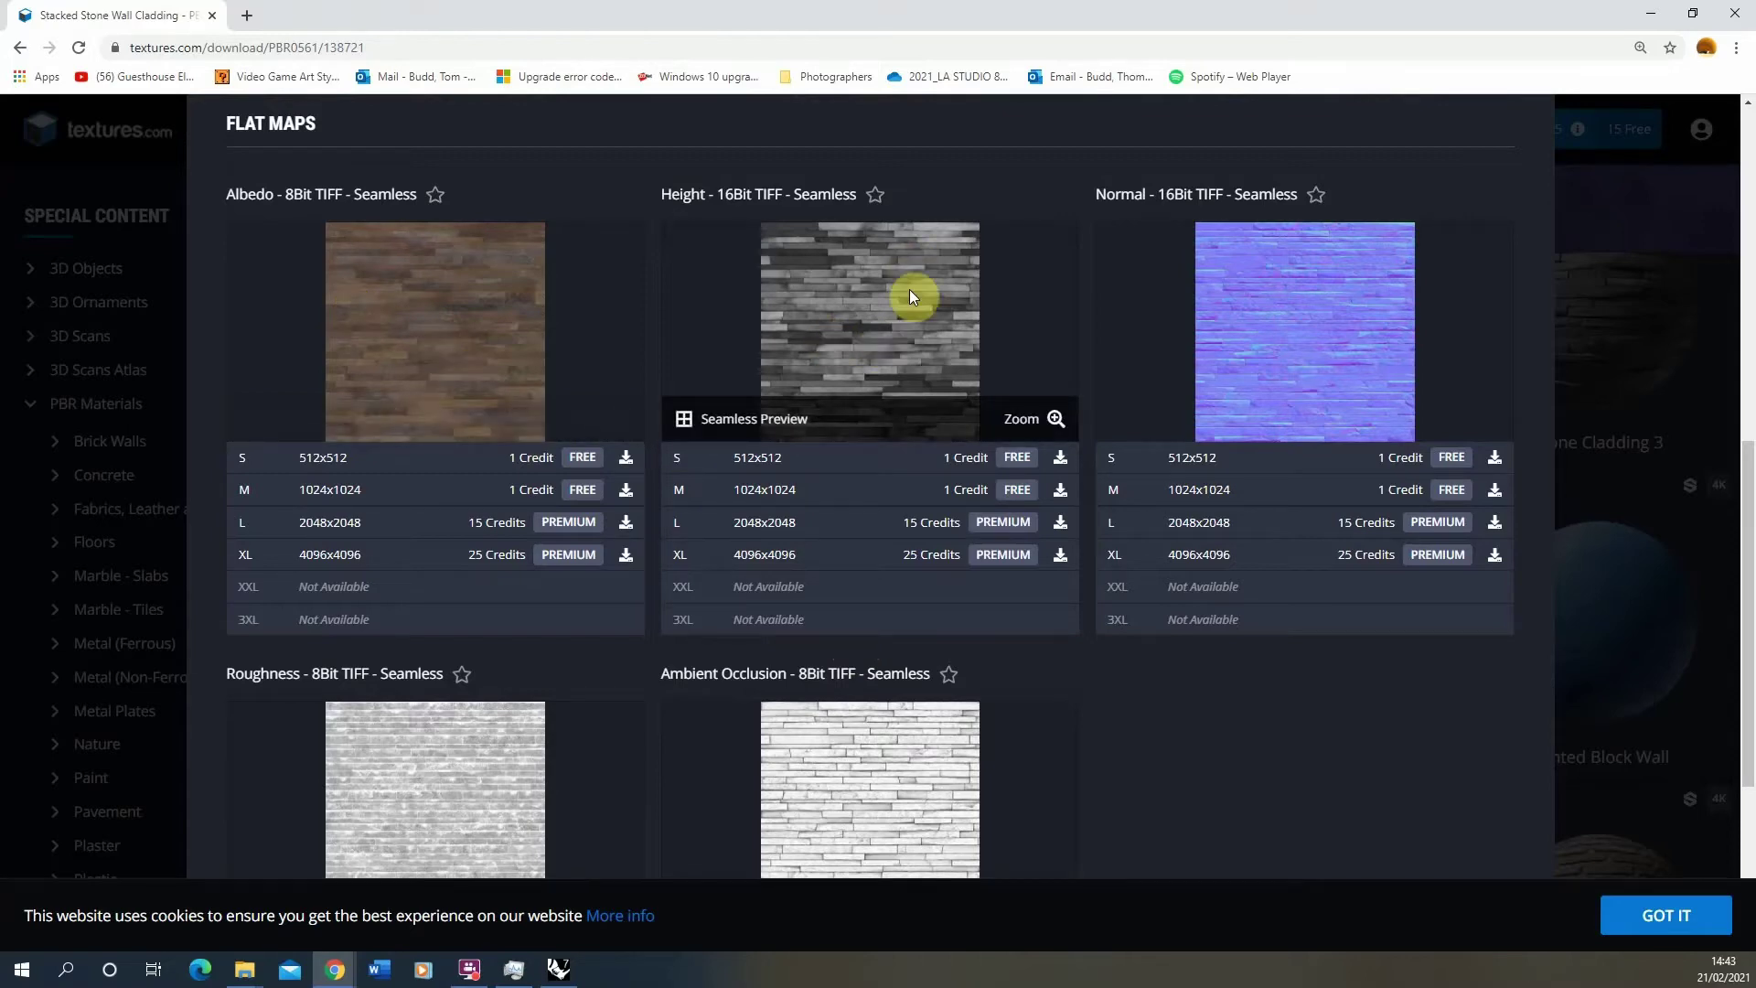
scroll(764, 683, "up", 6)
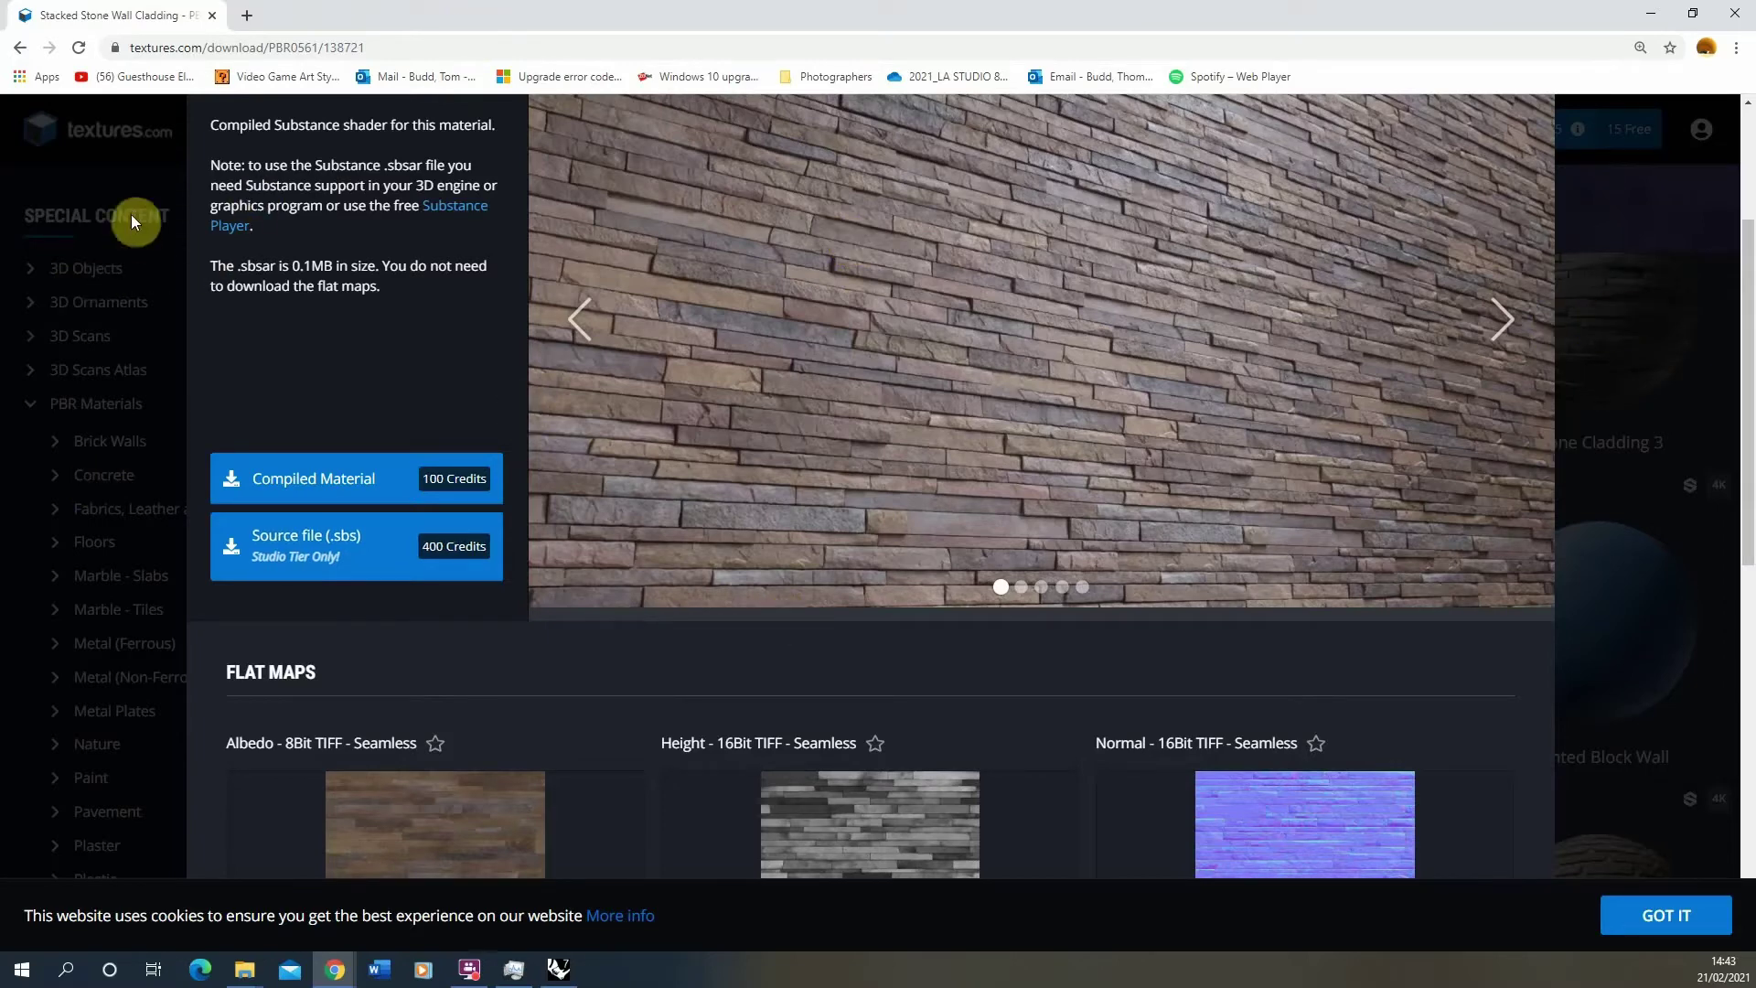
left_click(139, 266)
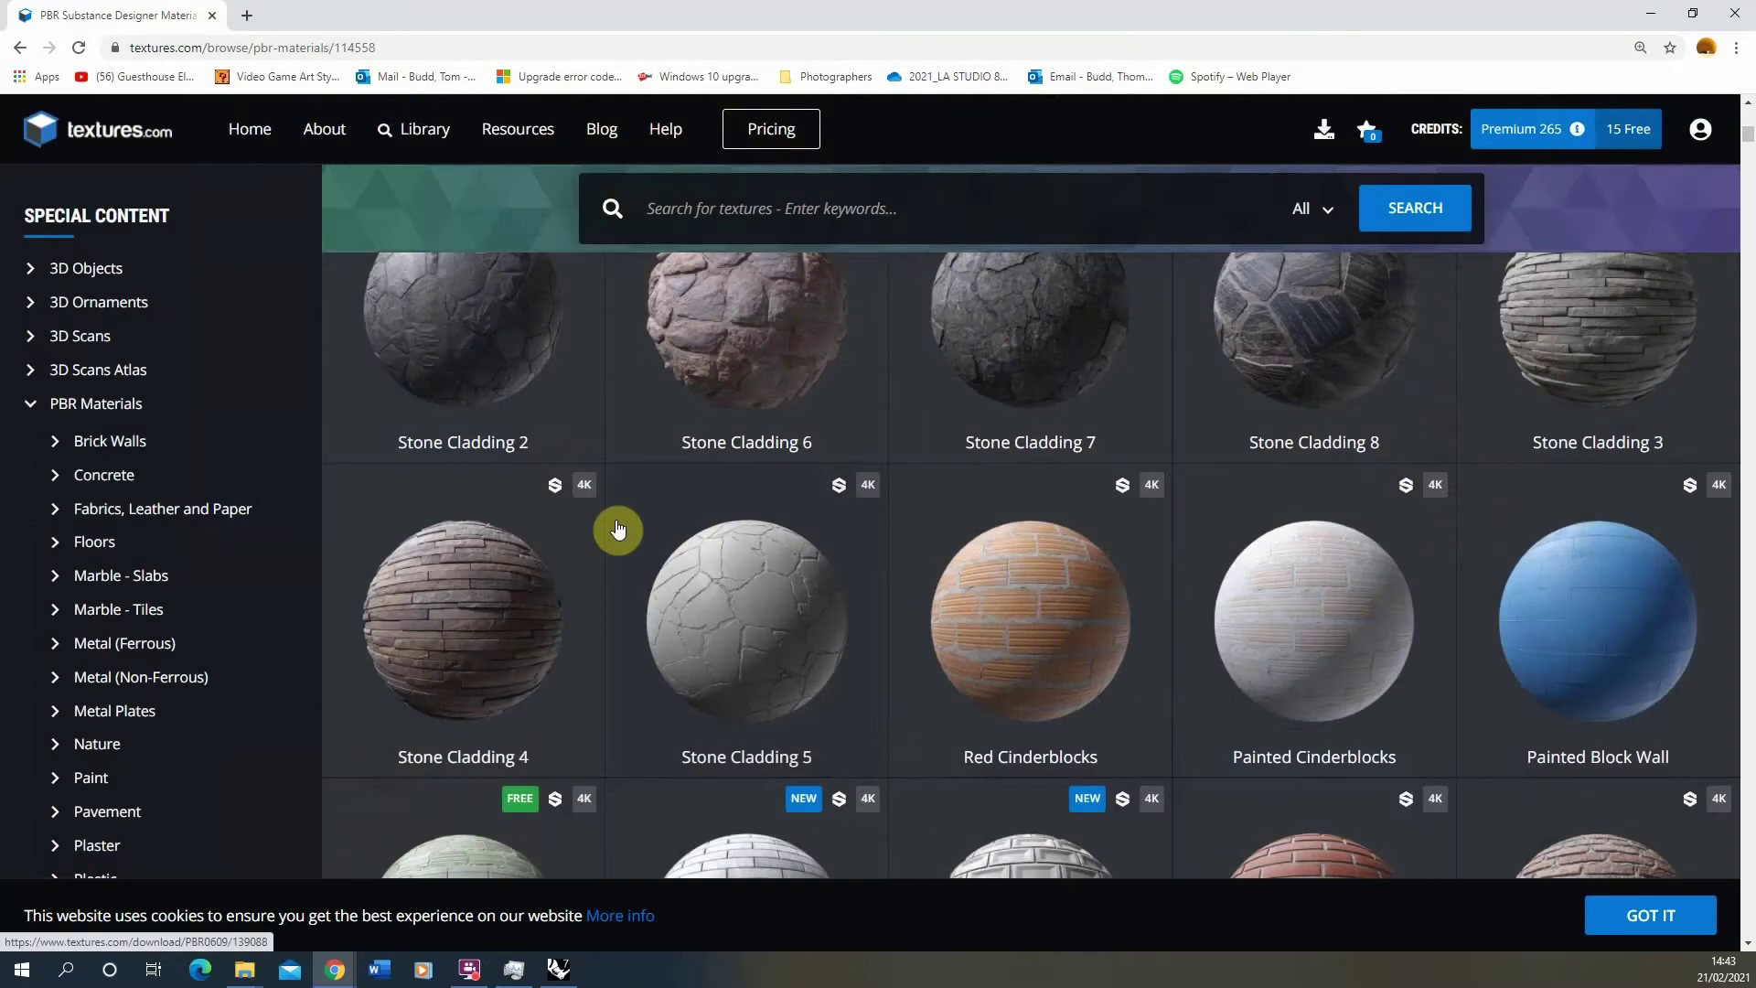
- Switch back to Rhino and create a Physically Based material named Concrete
left_click(558, 969)
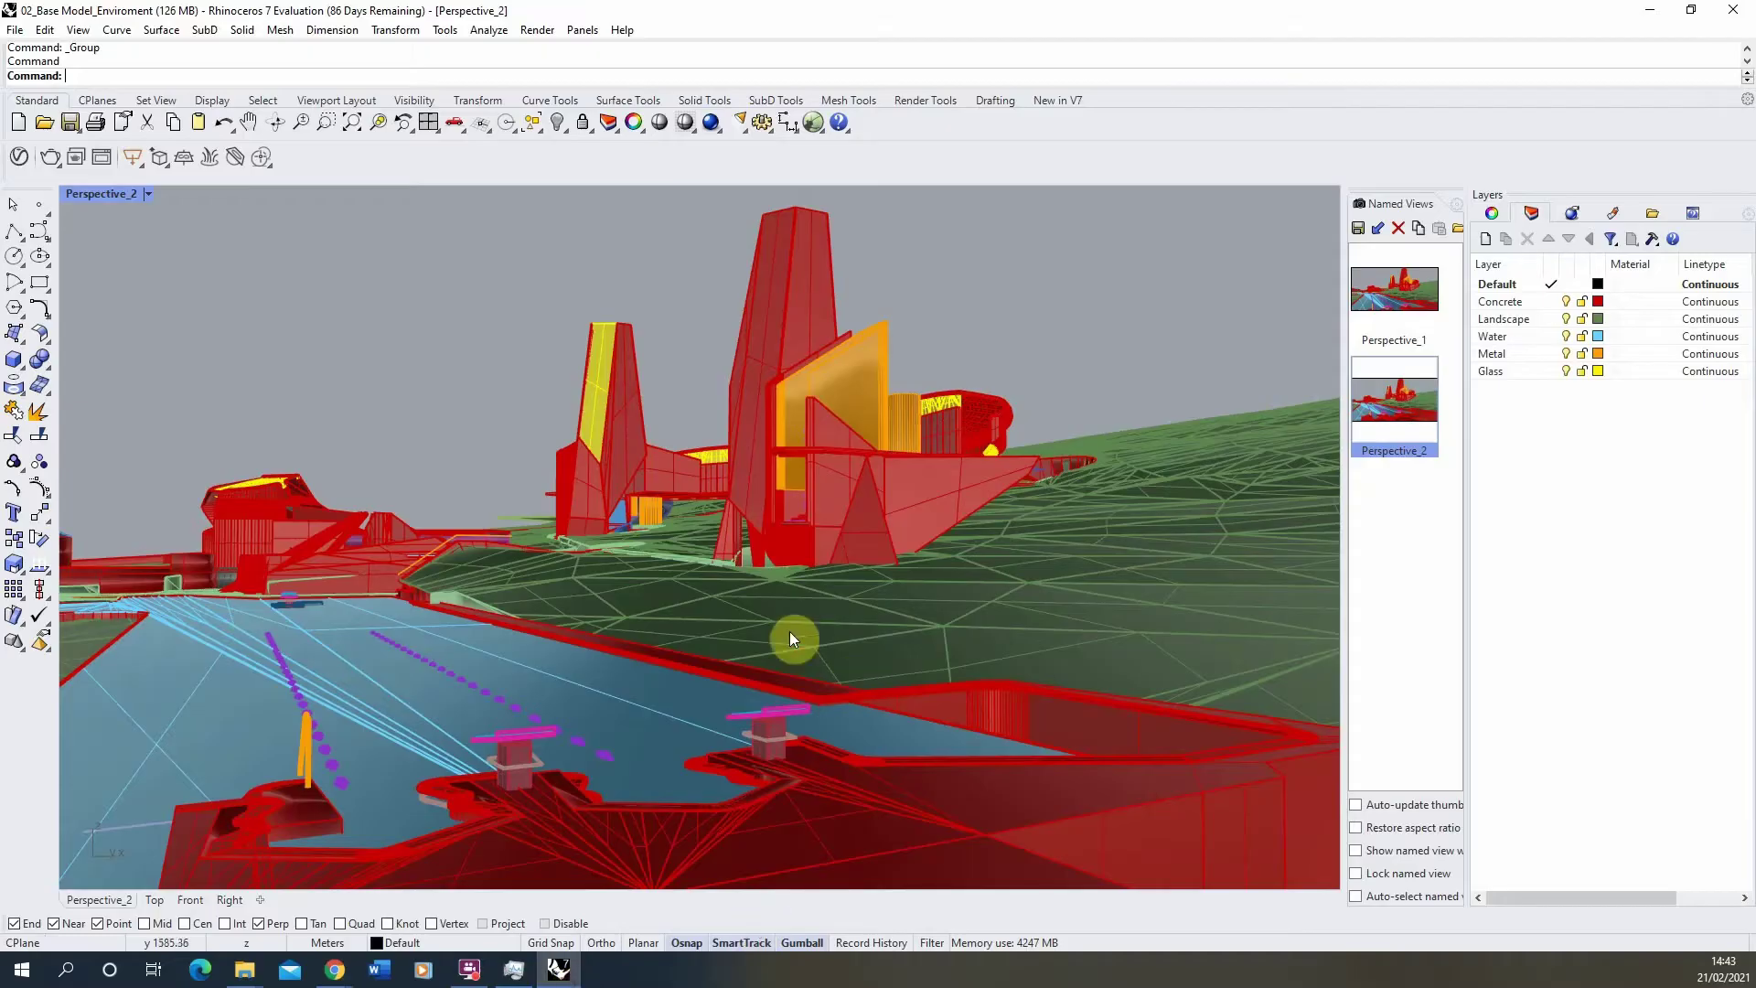
left_click(1614, 212)
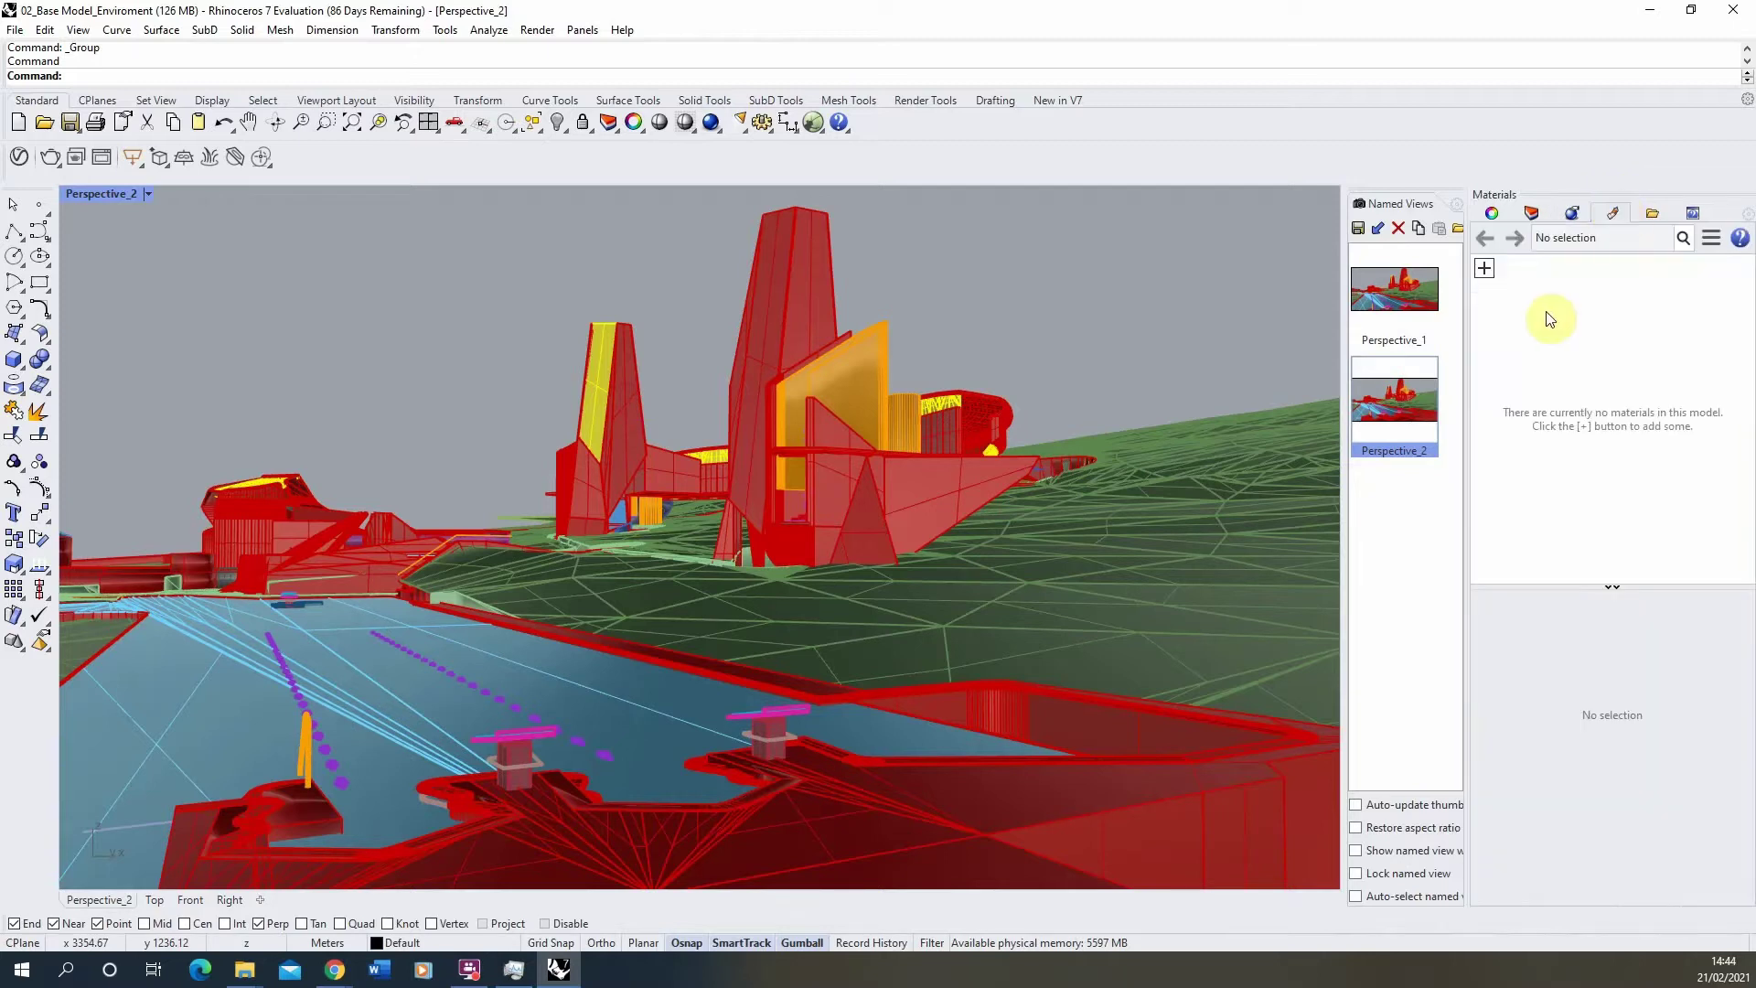
left_click(1486, 266)
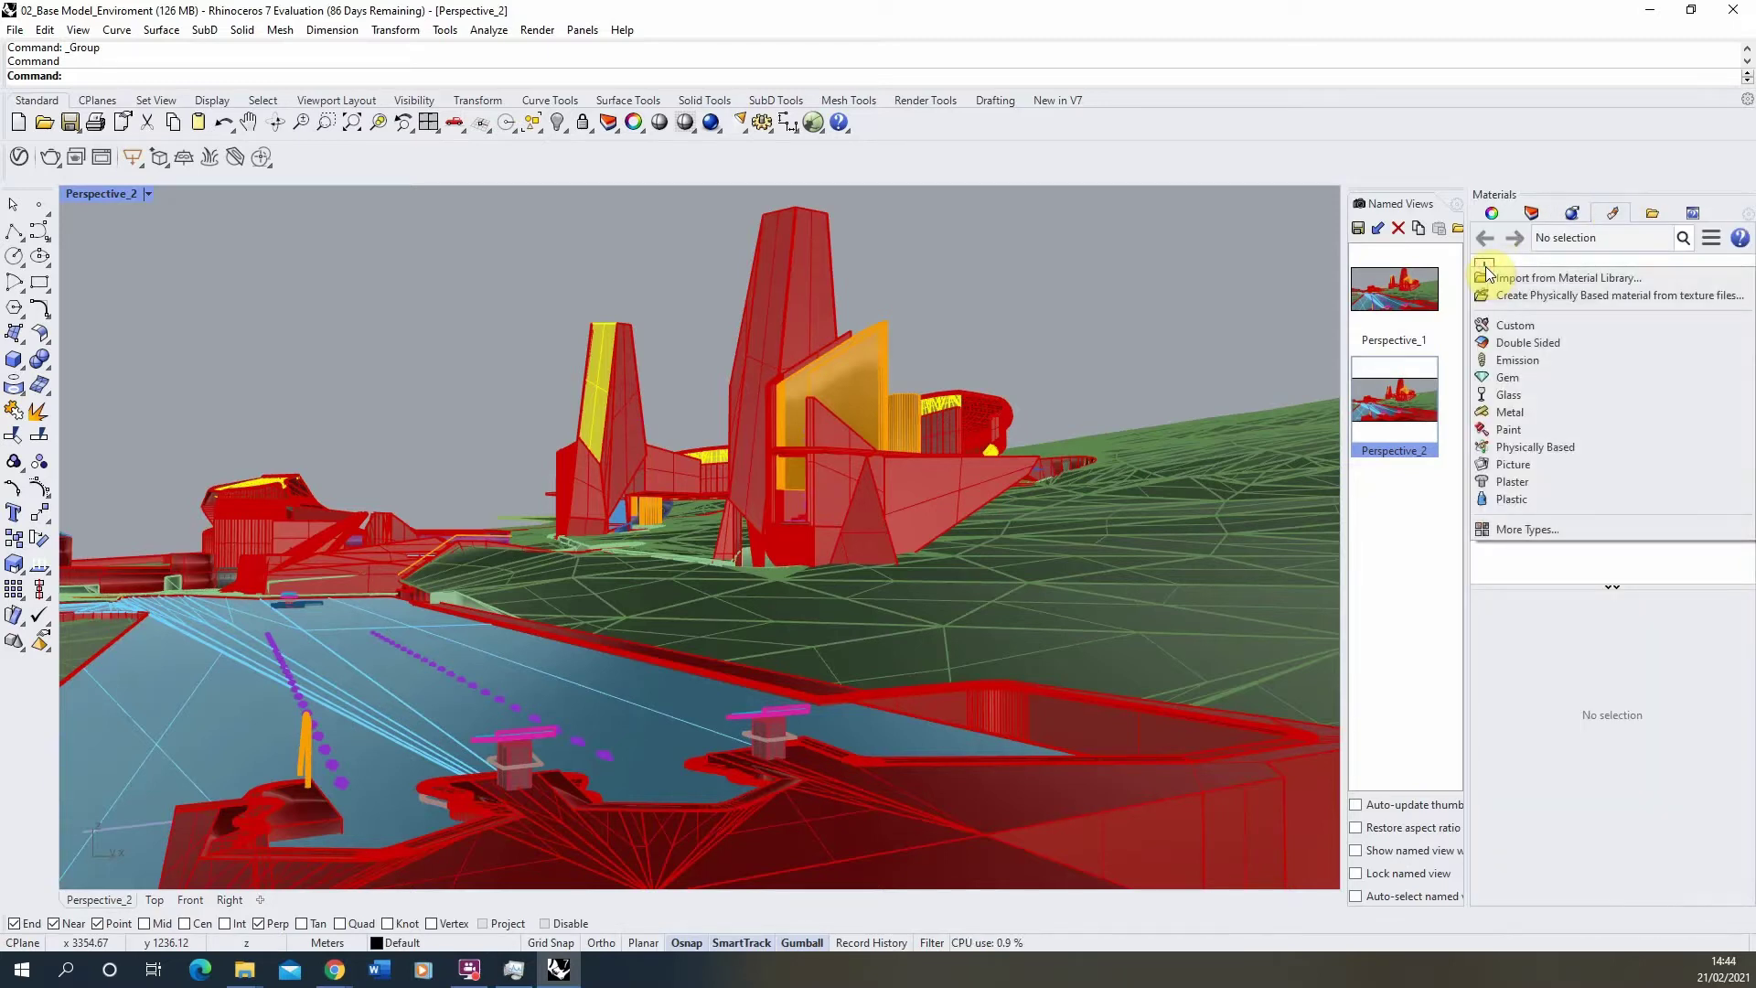
left_click(1552, 448)
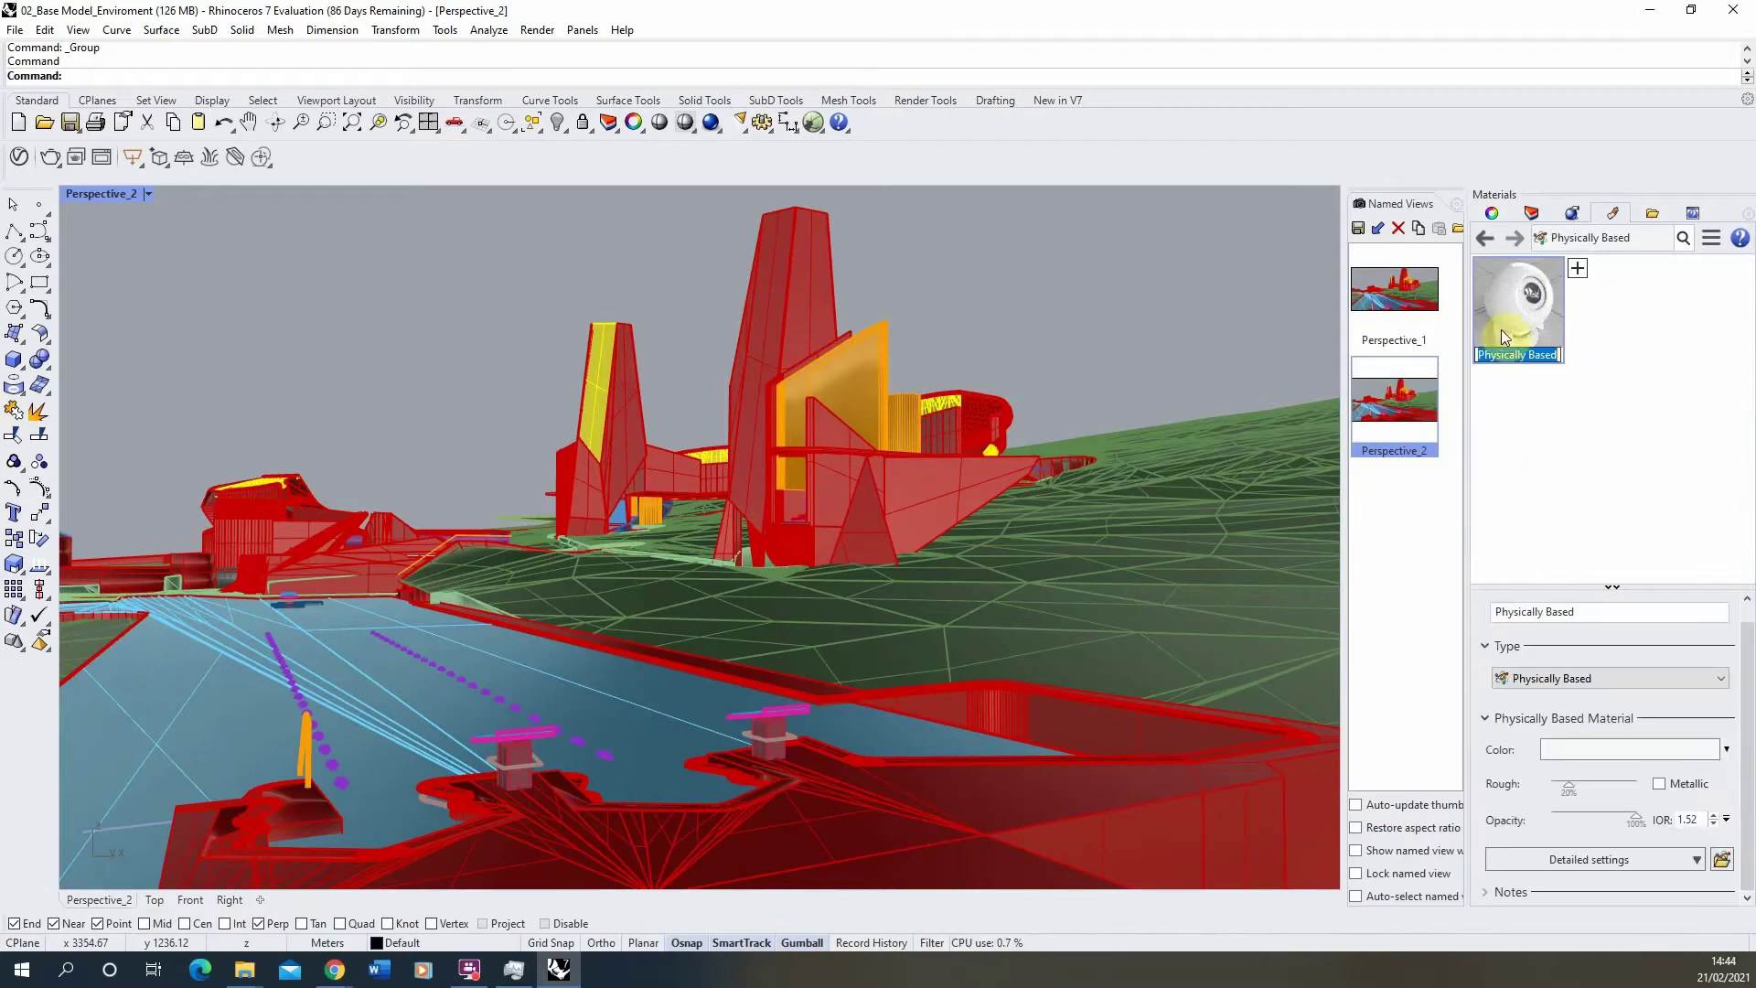
type("Co")
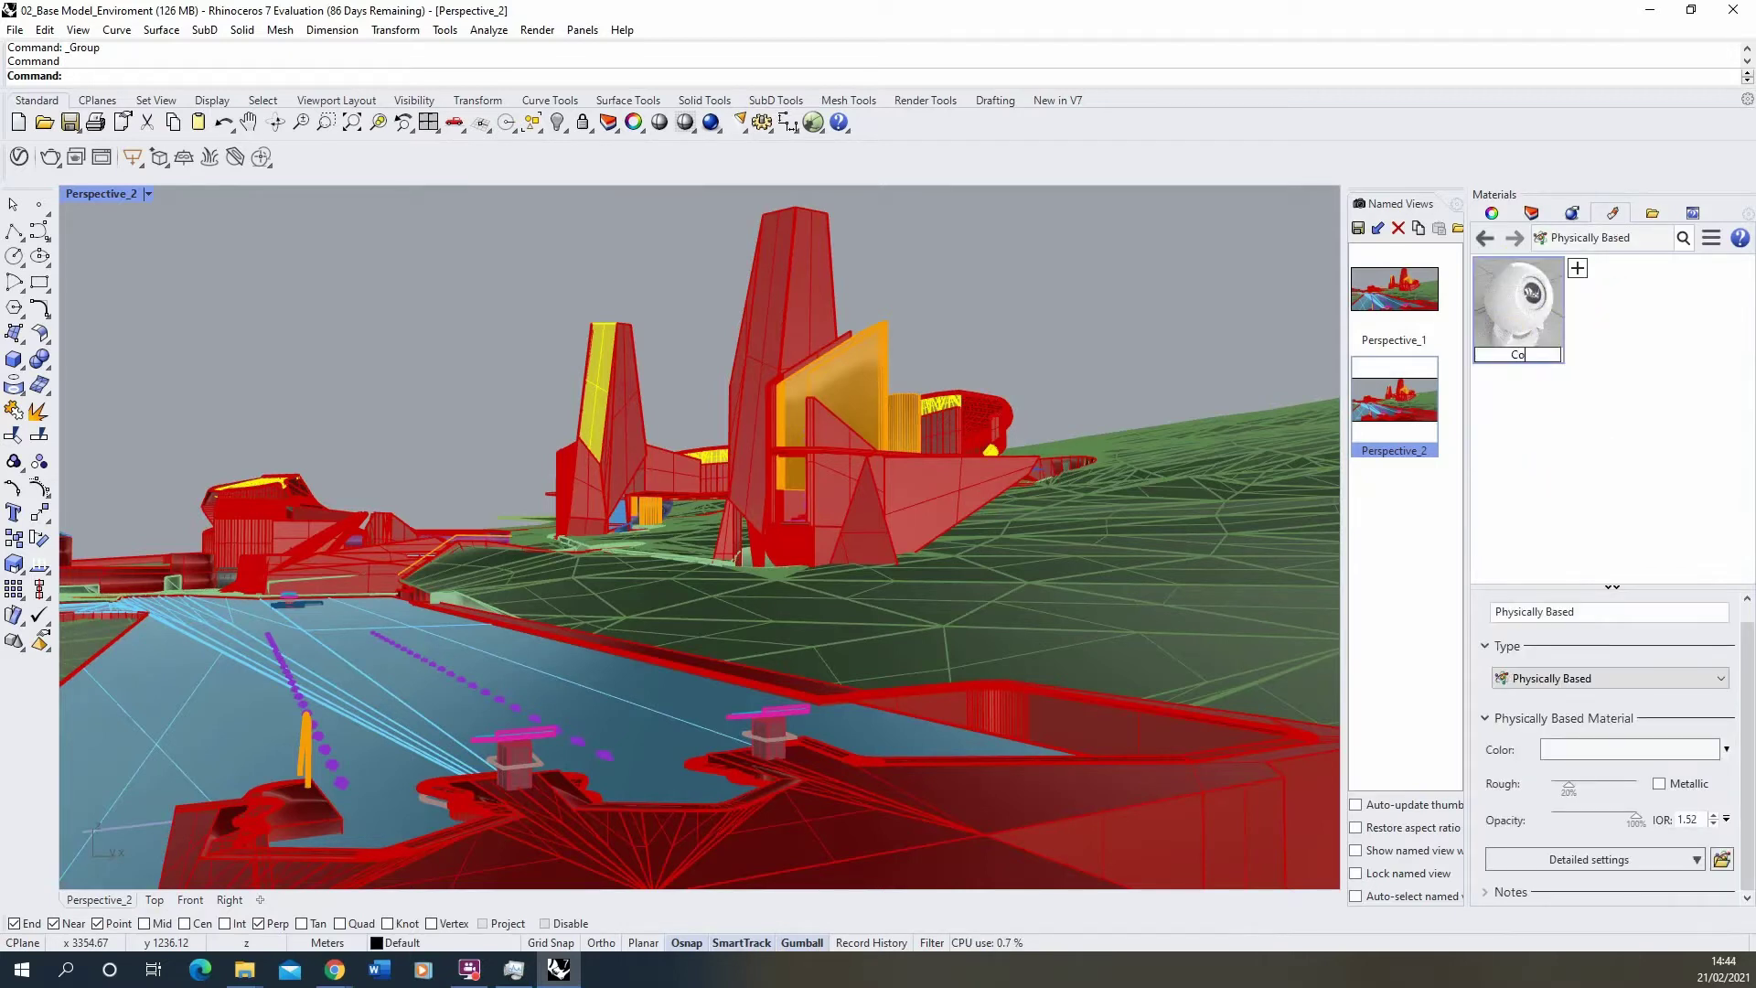
type("ncrete")
key("Return")
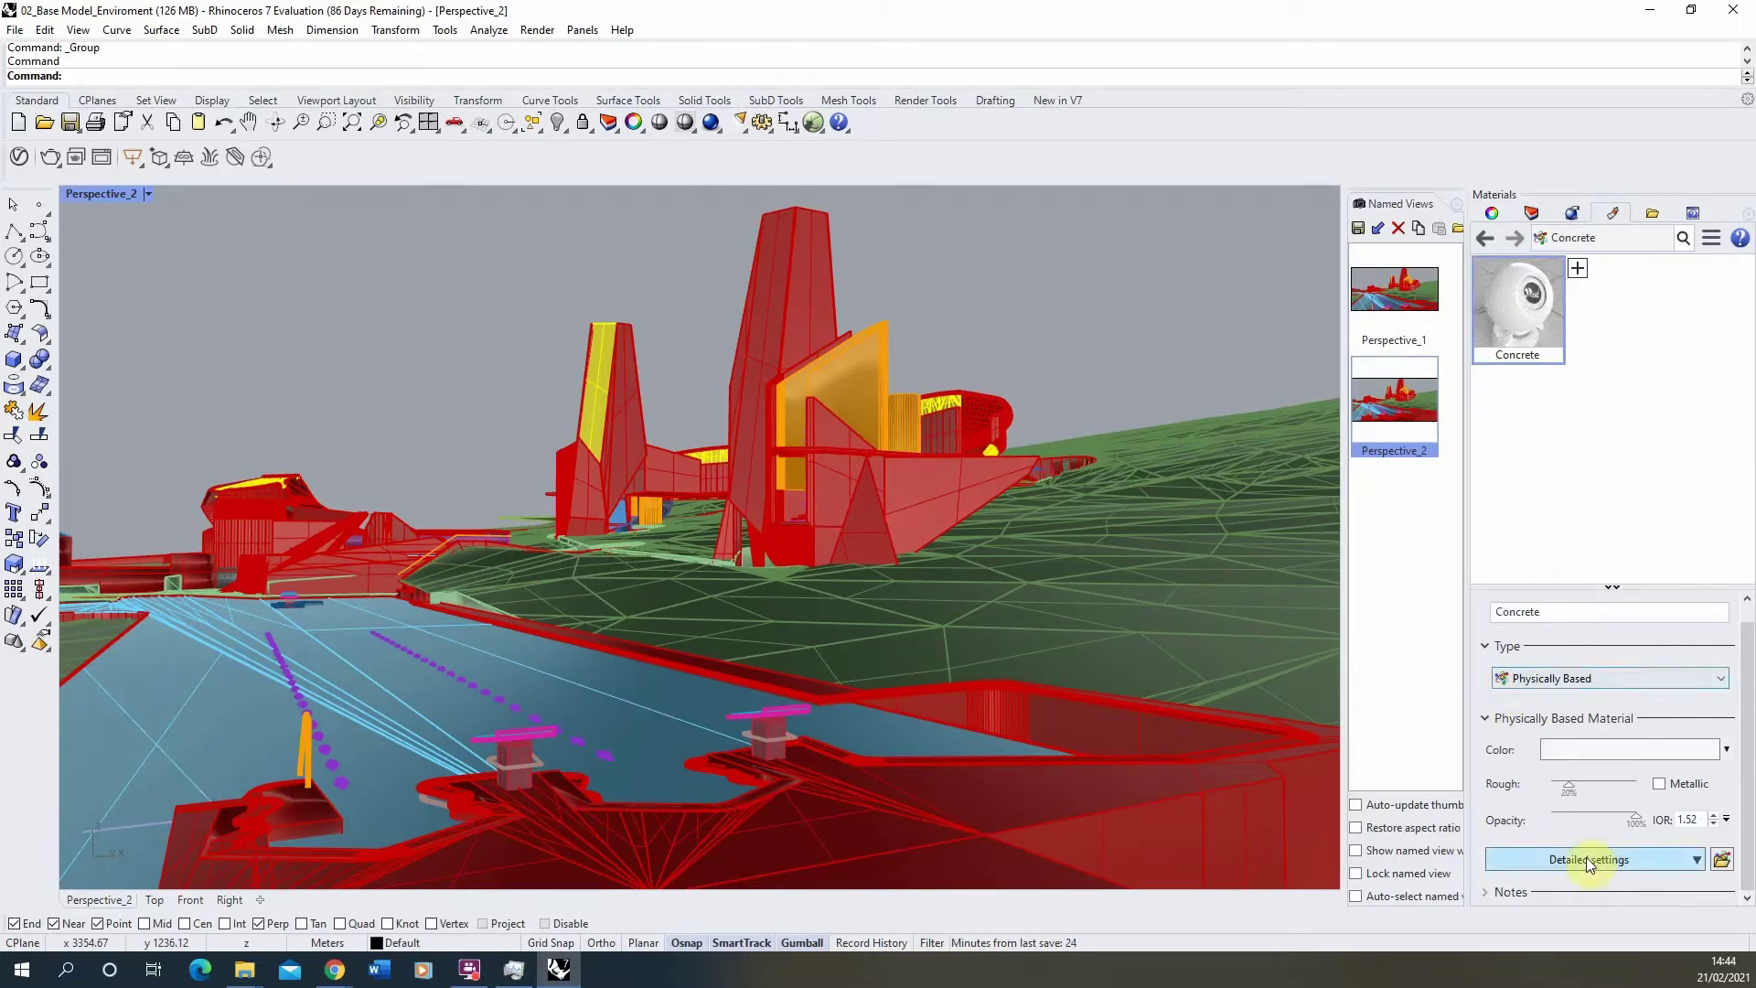
- Add the Base Color / Metallic / Roughness section to the Concrete material's detailed settings
left_click_drag(1484, 297, 1489, 737)
left_click(1578, 863)
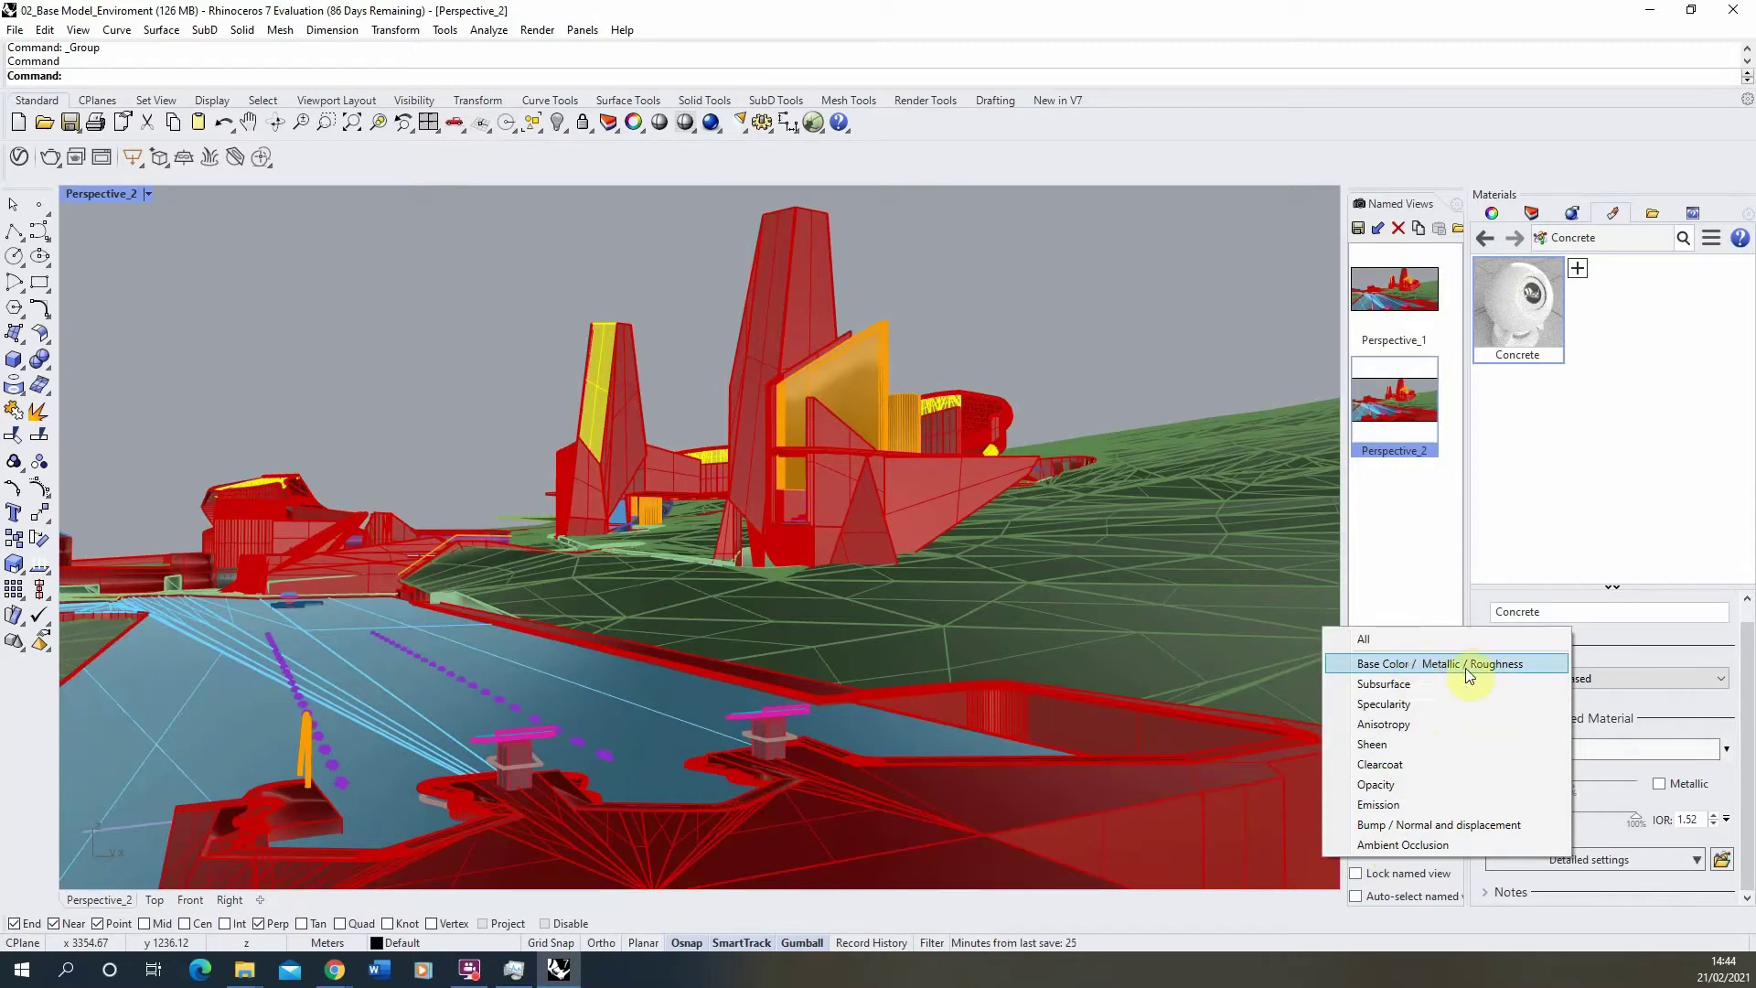
left_click(1423, 666)
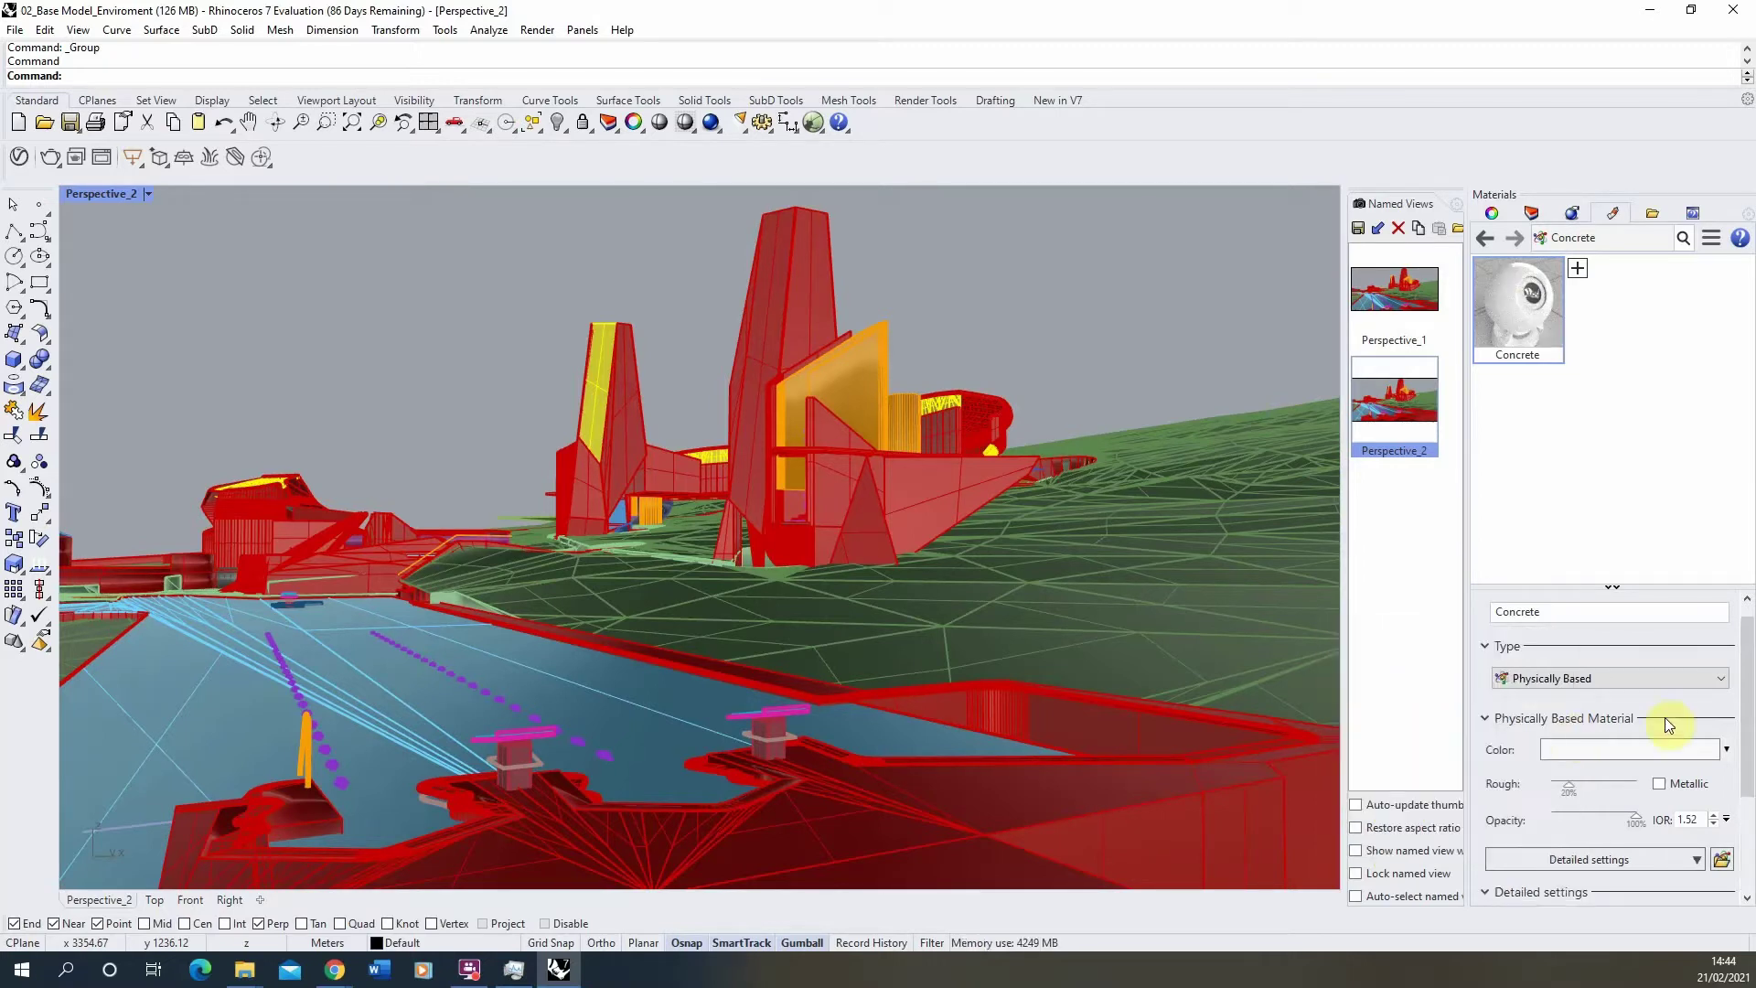
scroll(1589, 791, "down", 3)
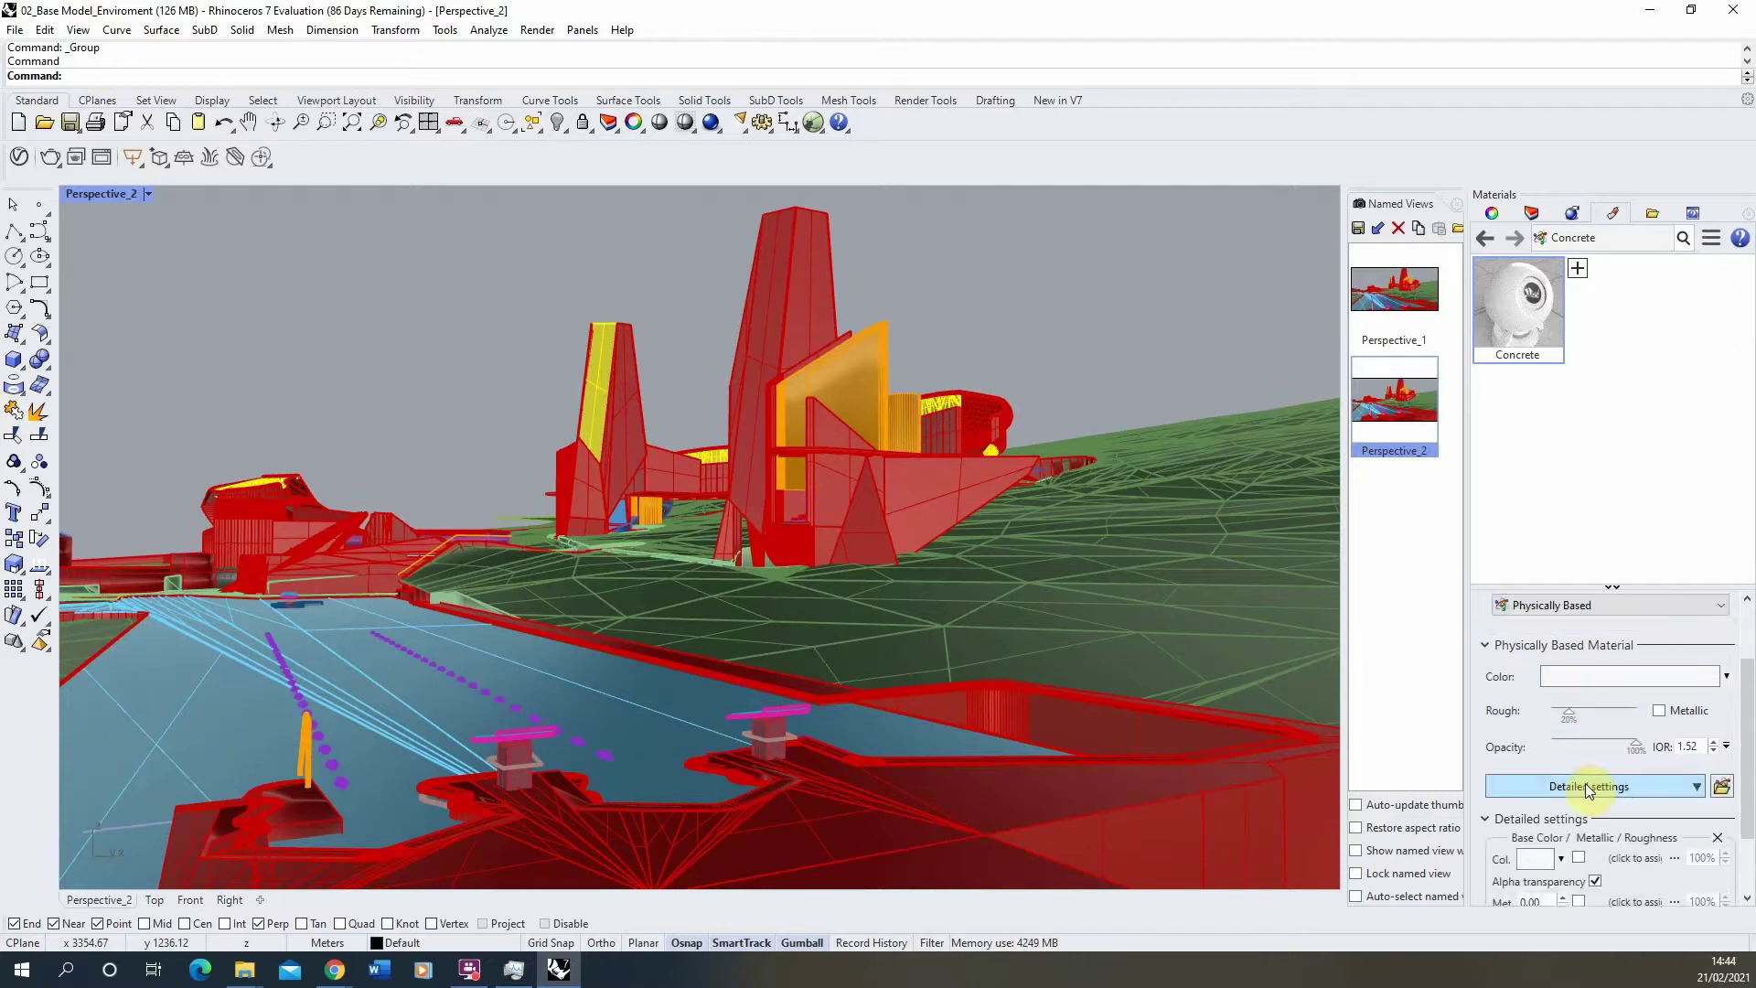
scroll(1528, 783, "down", 1)
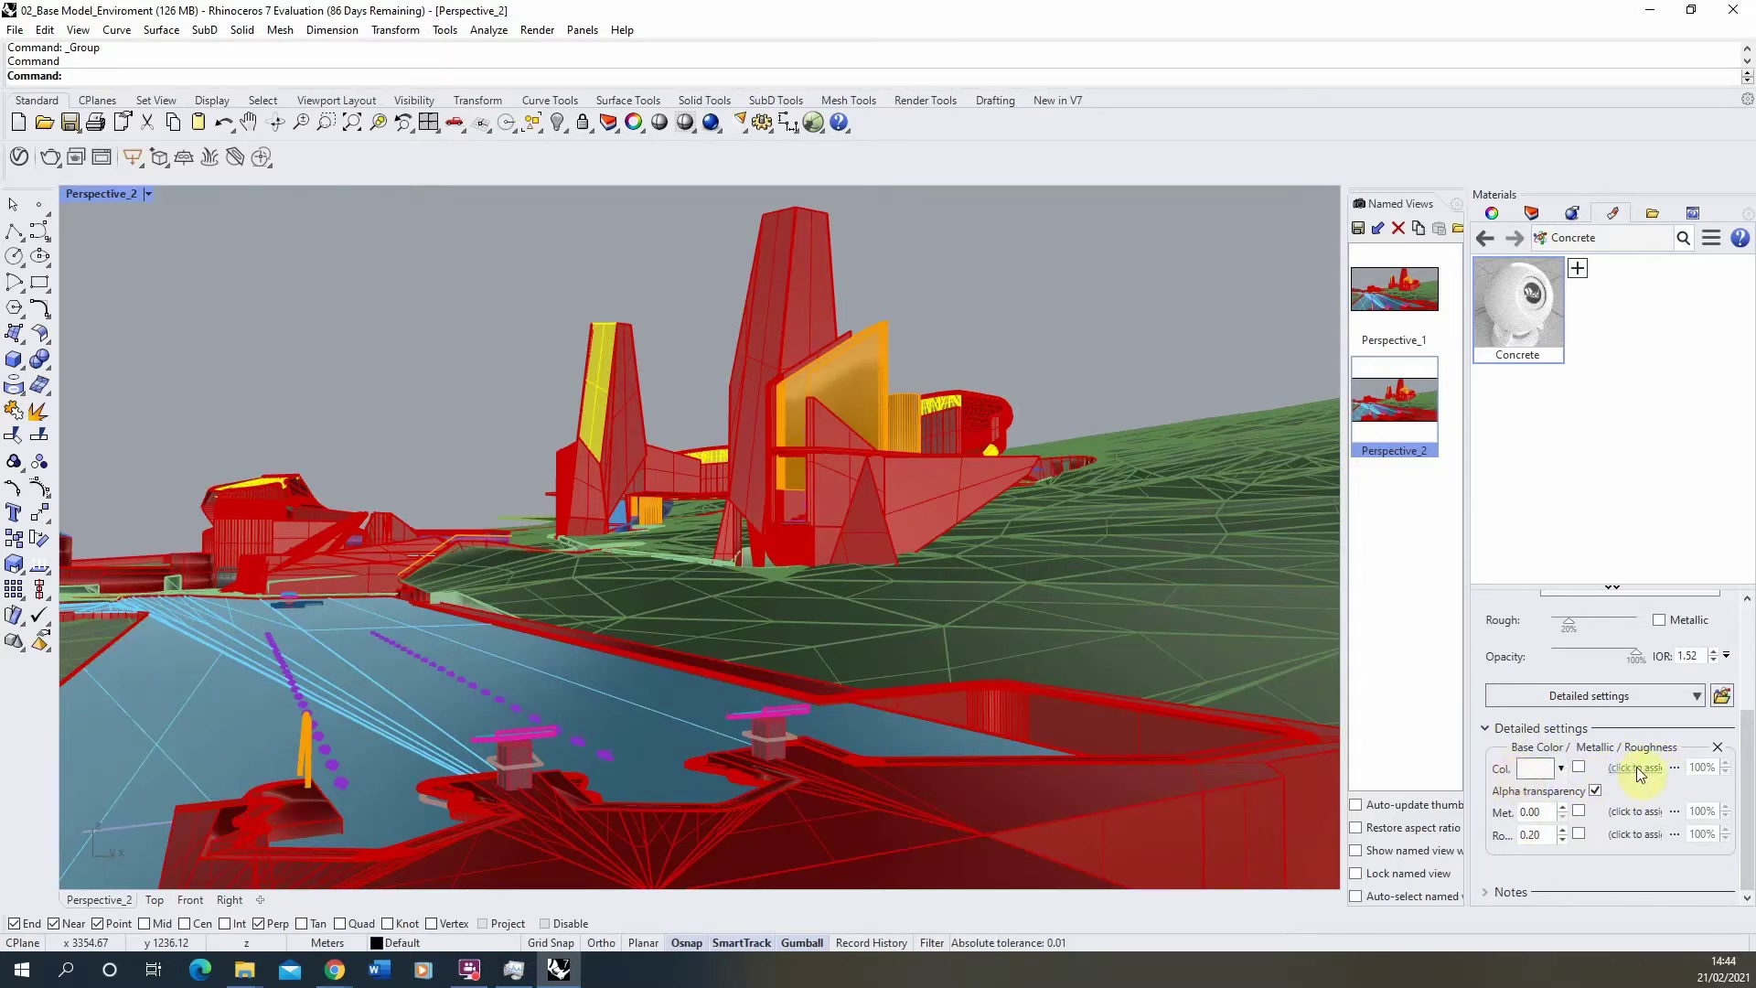
- Assign the concrete-diffuse_red image as the Concrete material's base color texture, and widen the material settings area
left_click(1562, 768)
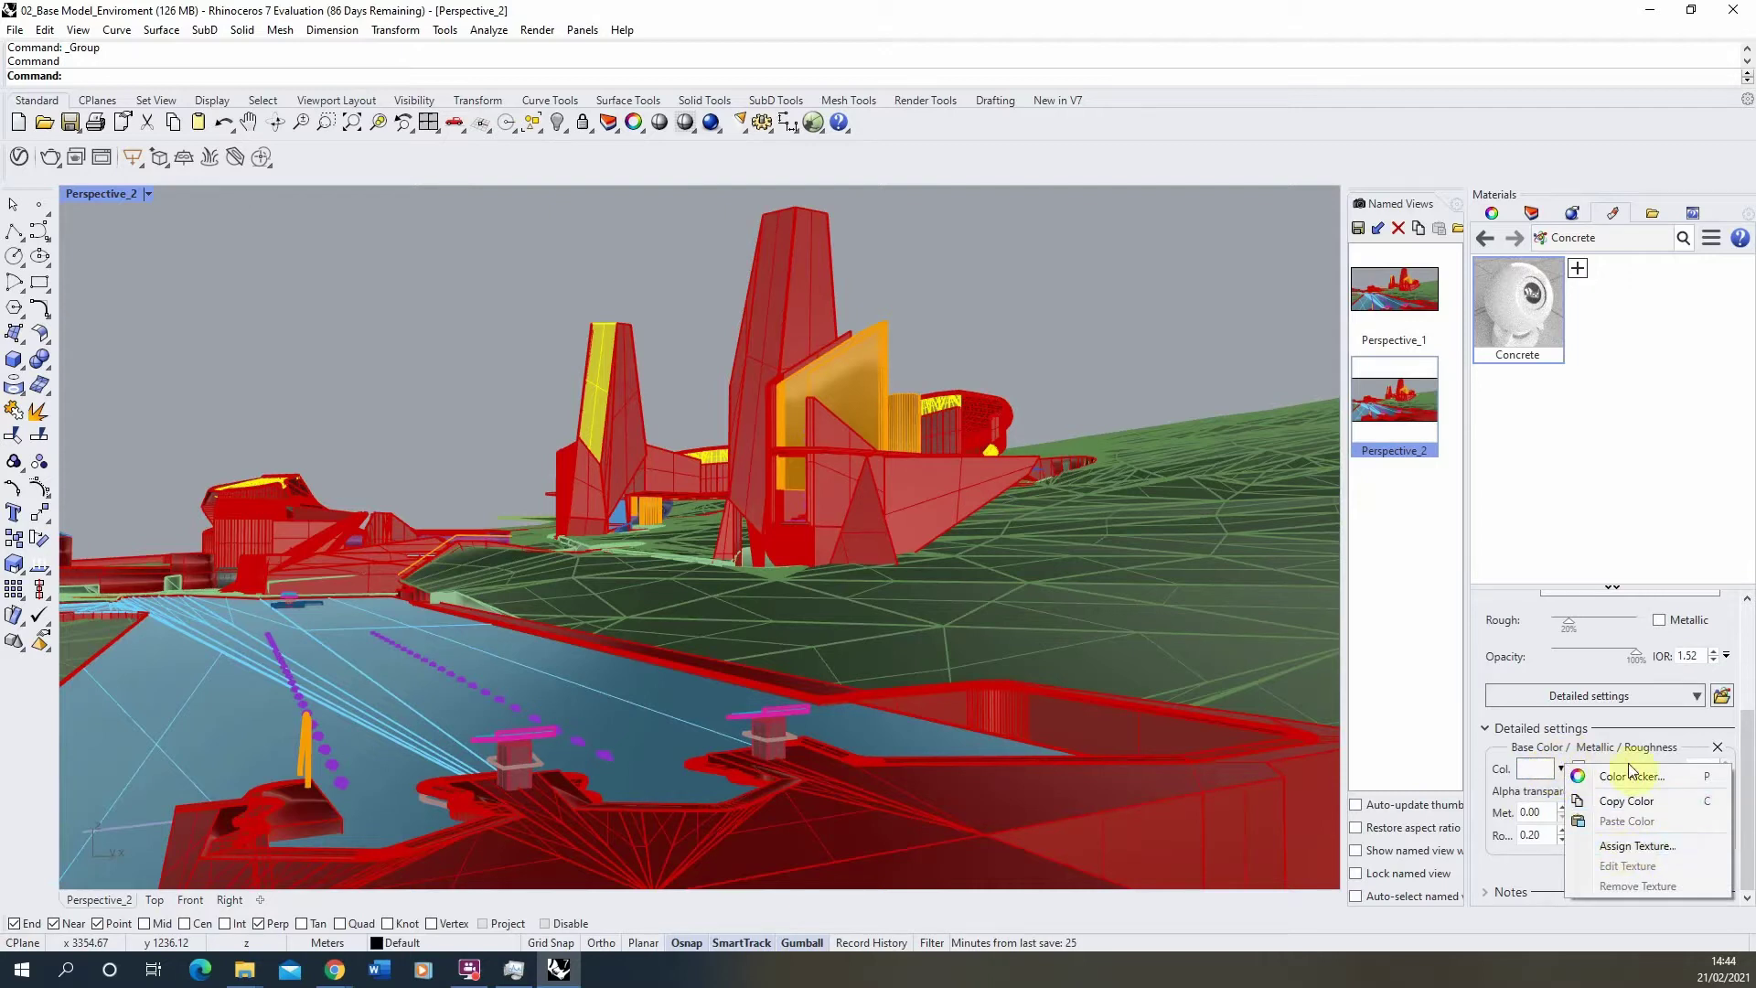
left_click(1644, 726)
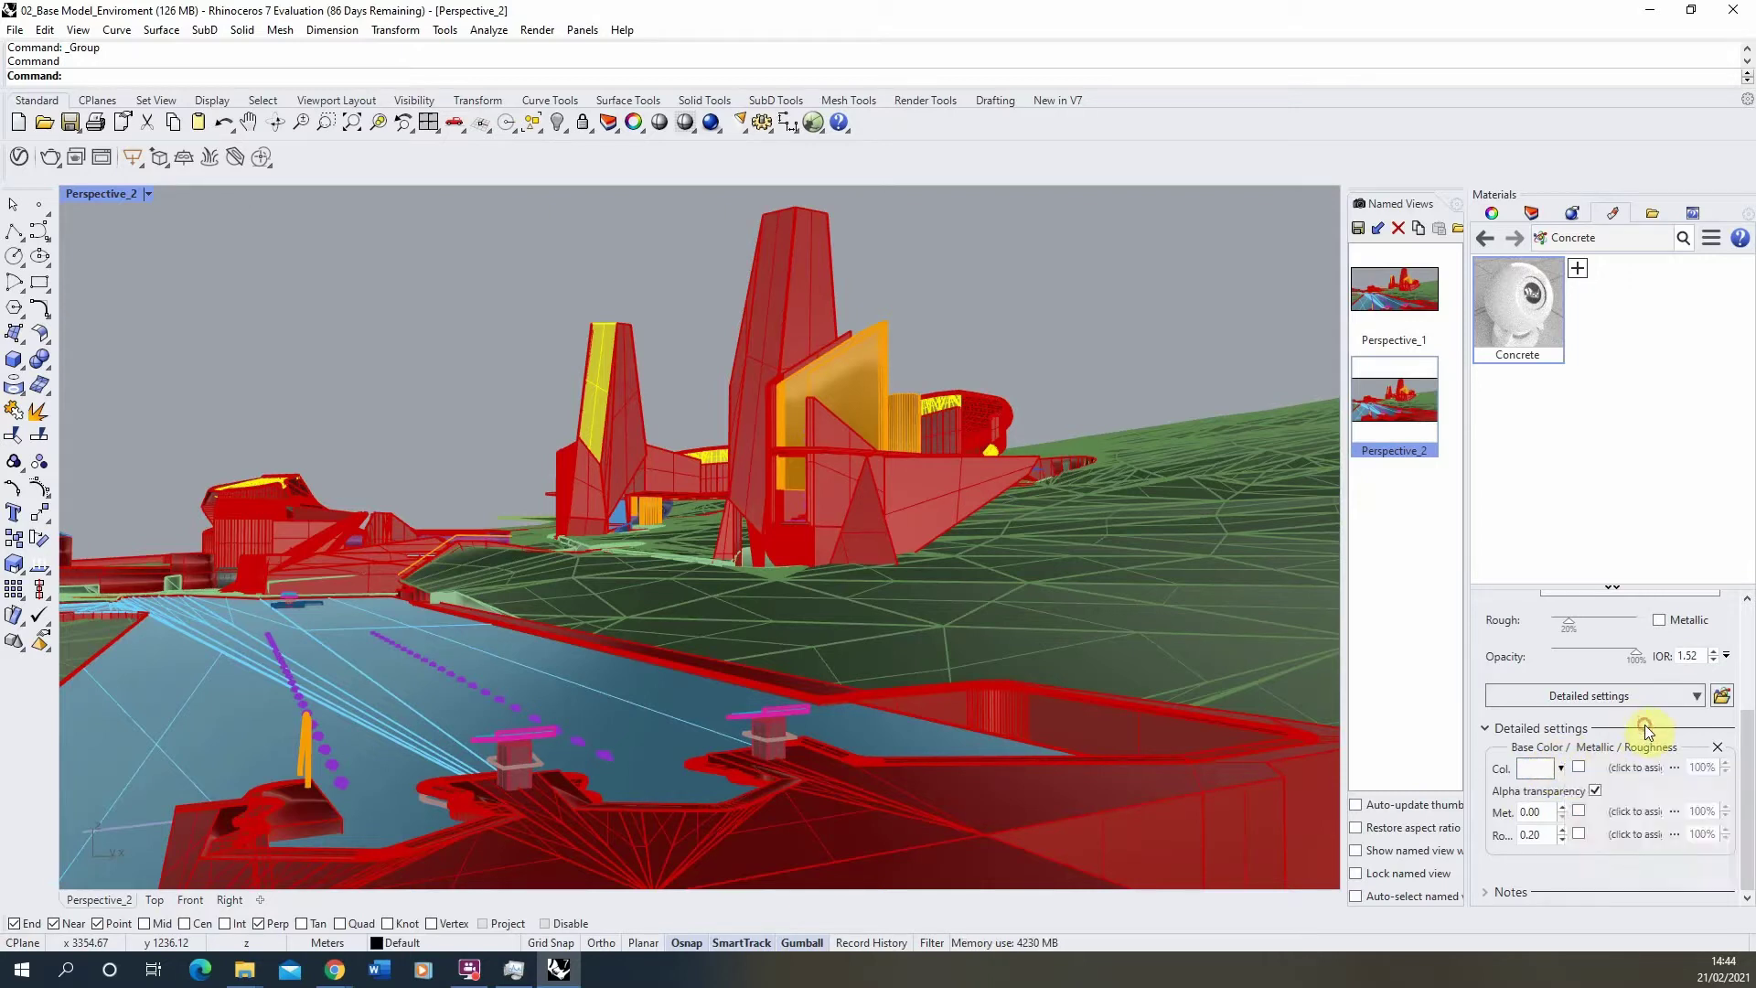
left_click(1632, 771)
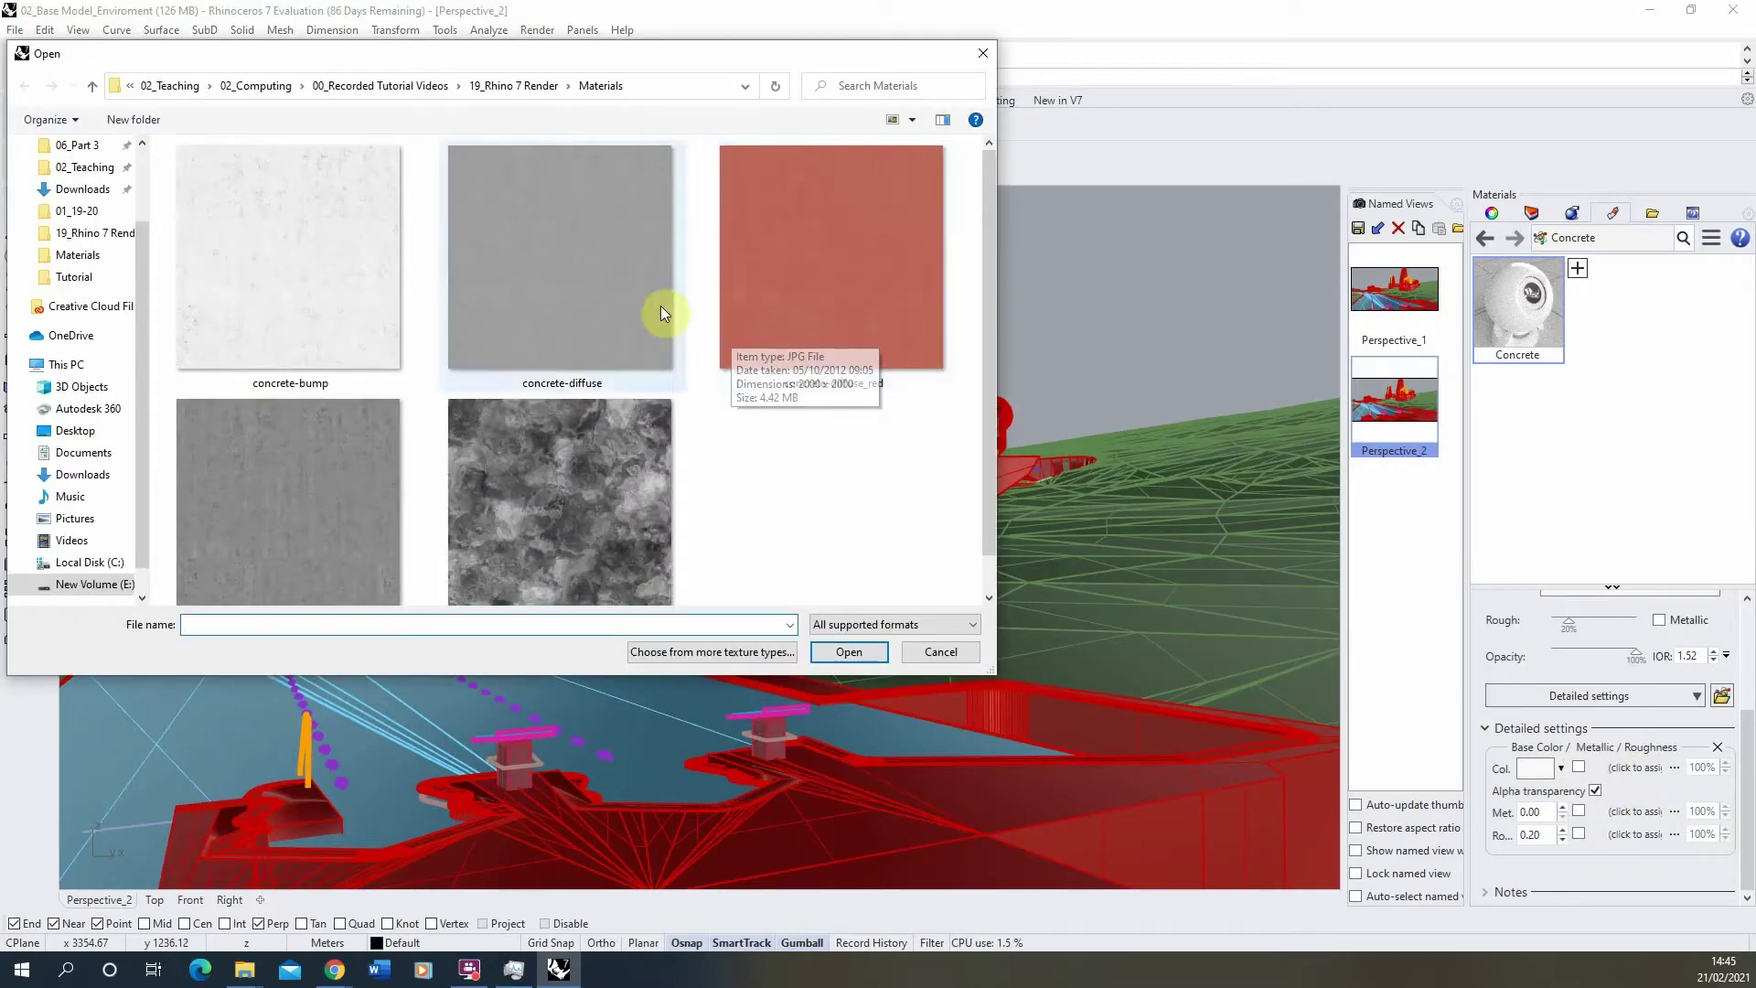
left_click(815, 249)
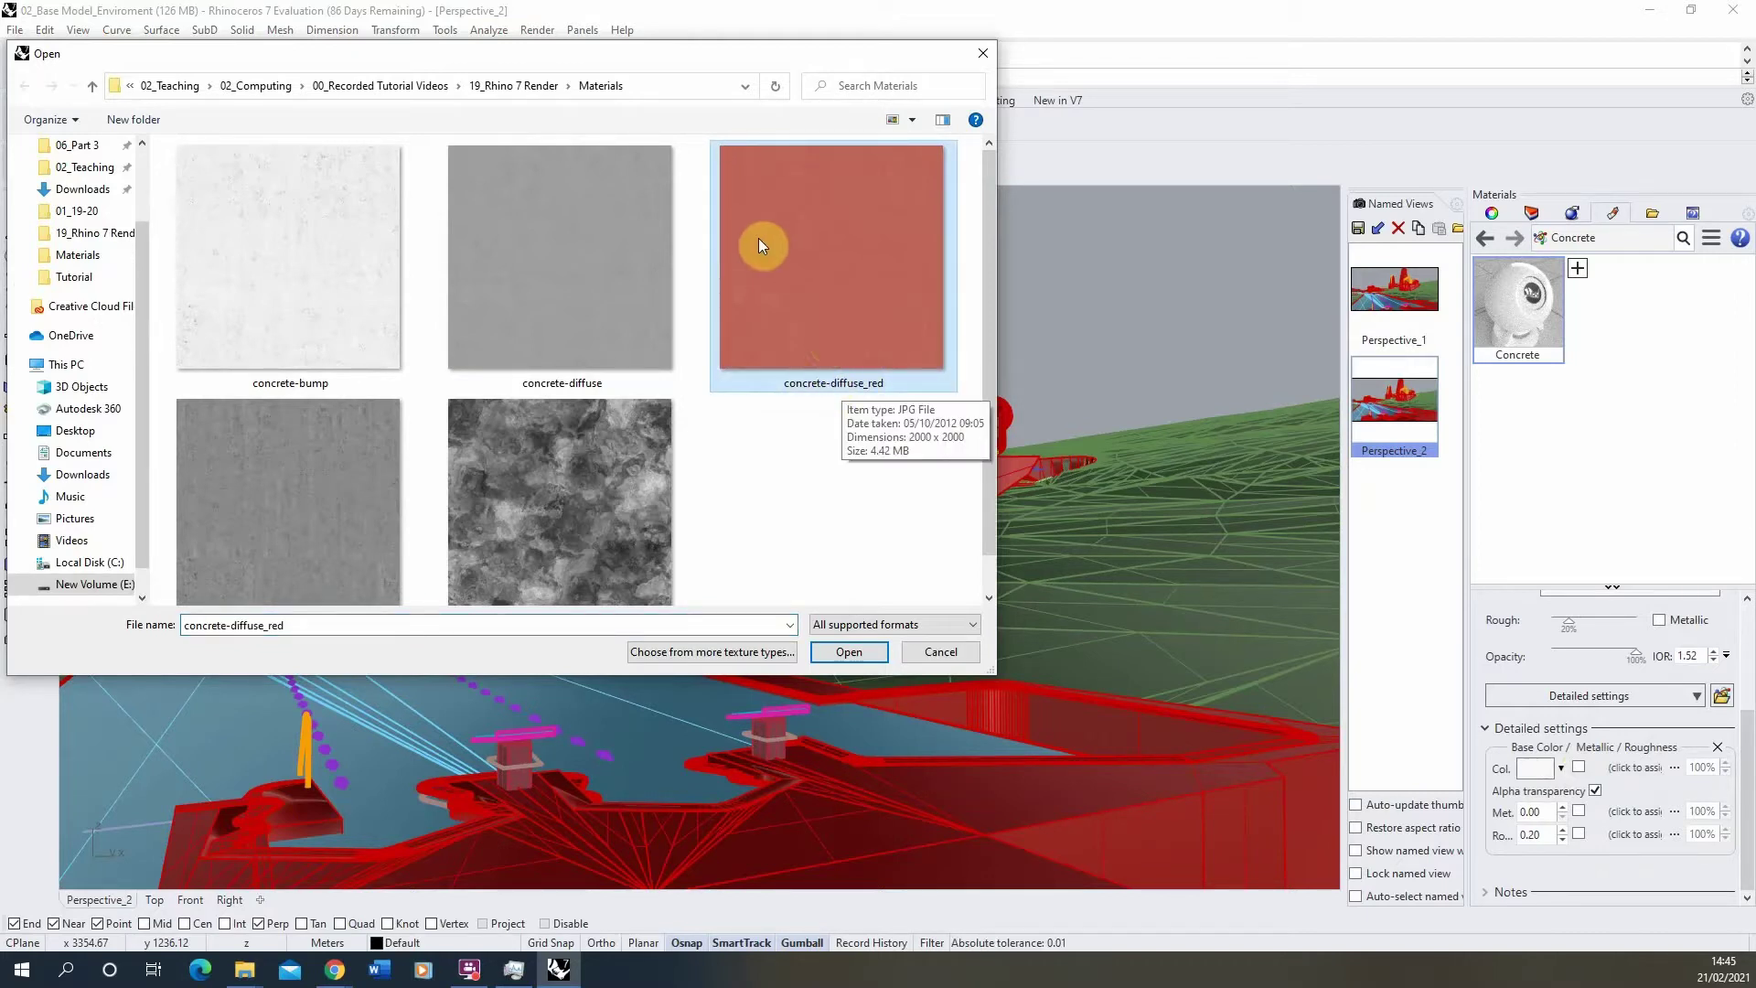
left_click(850, 651)
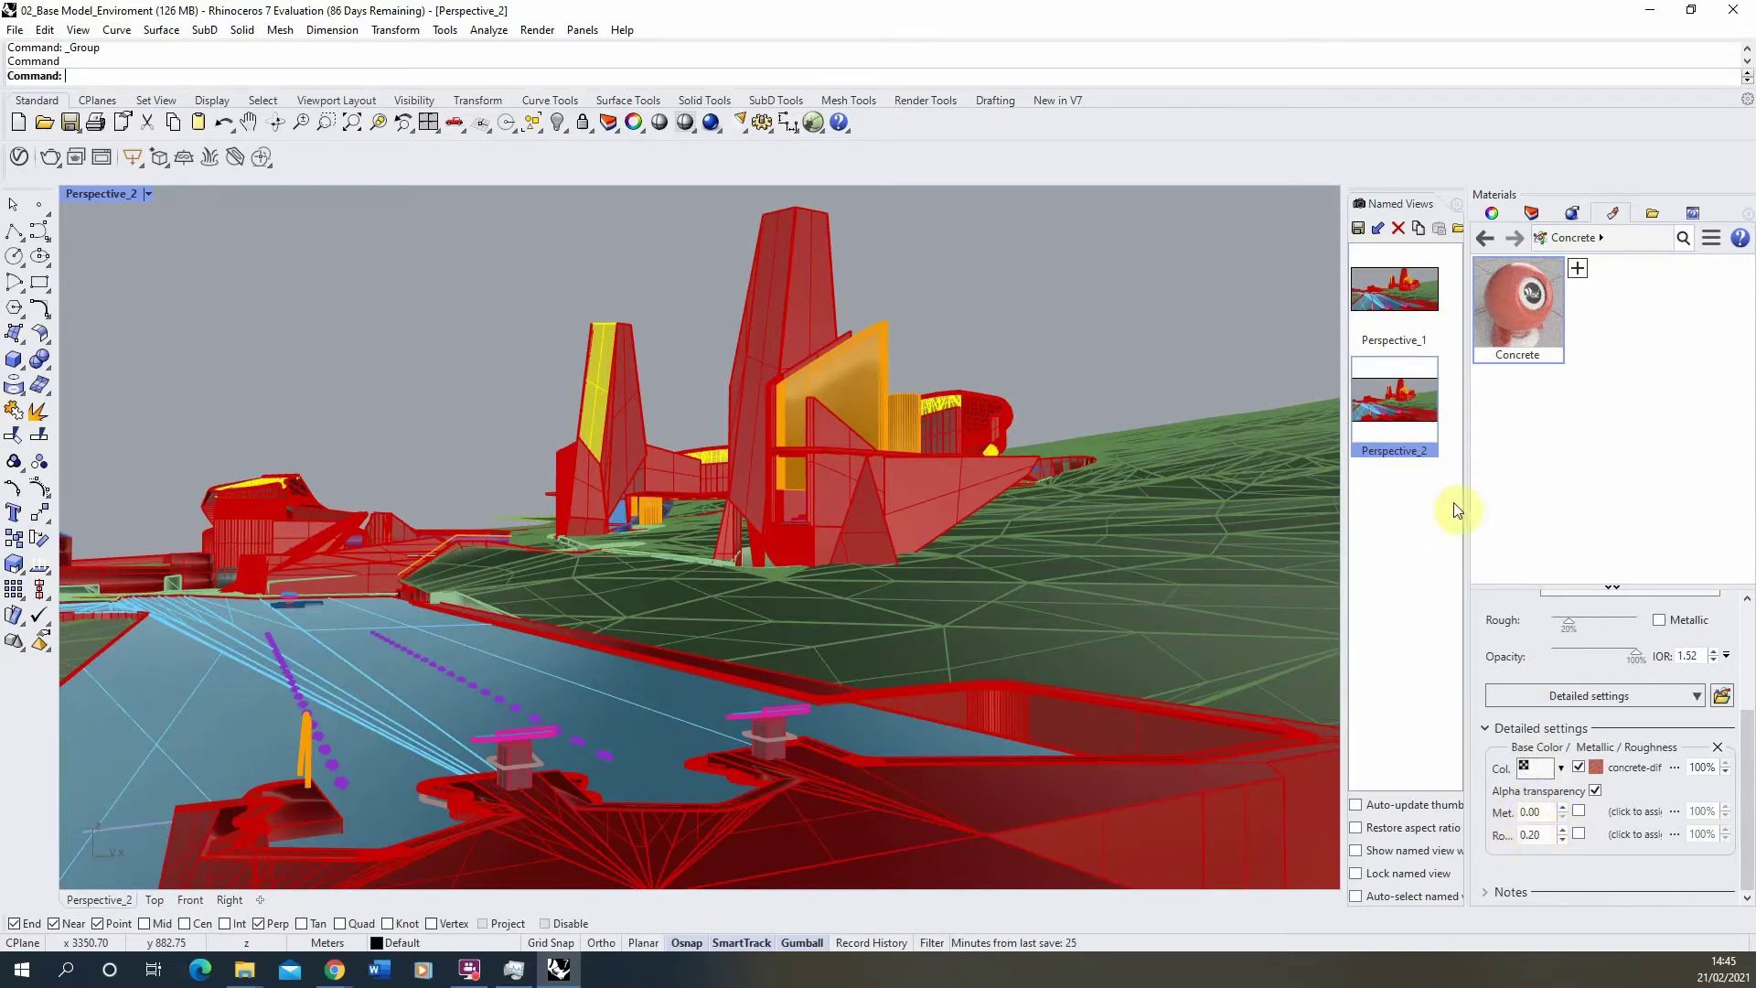
left_click_drag(1469, 514, 1387, 514)
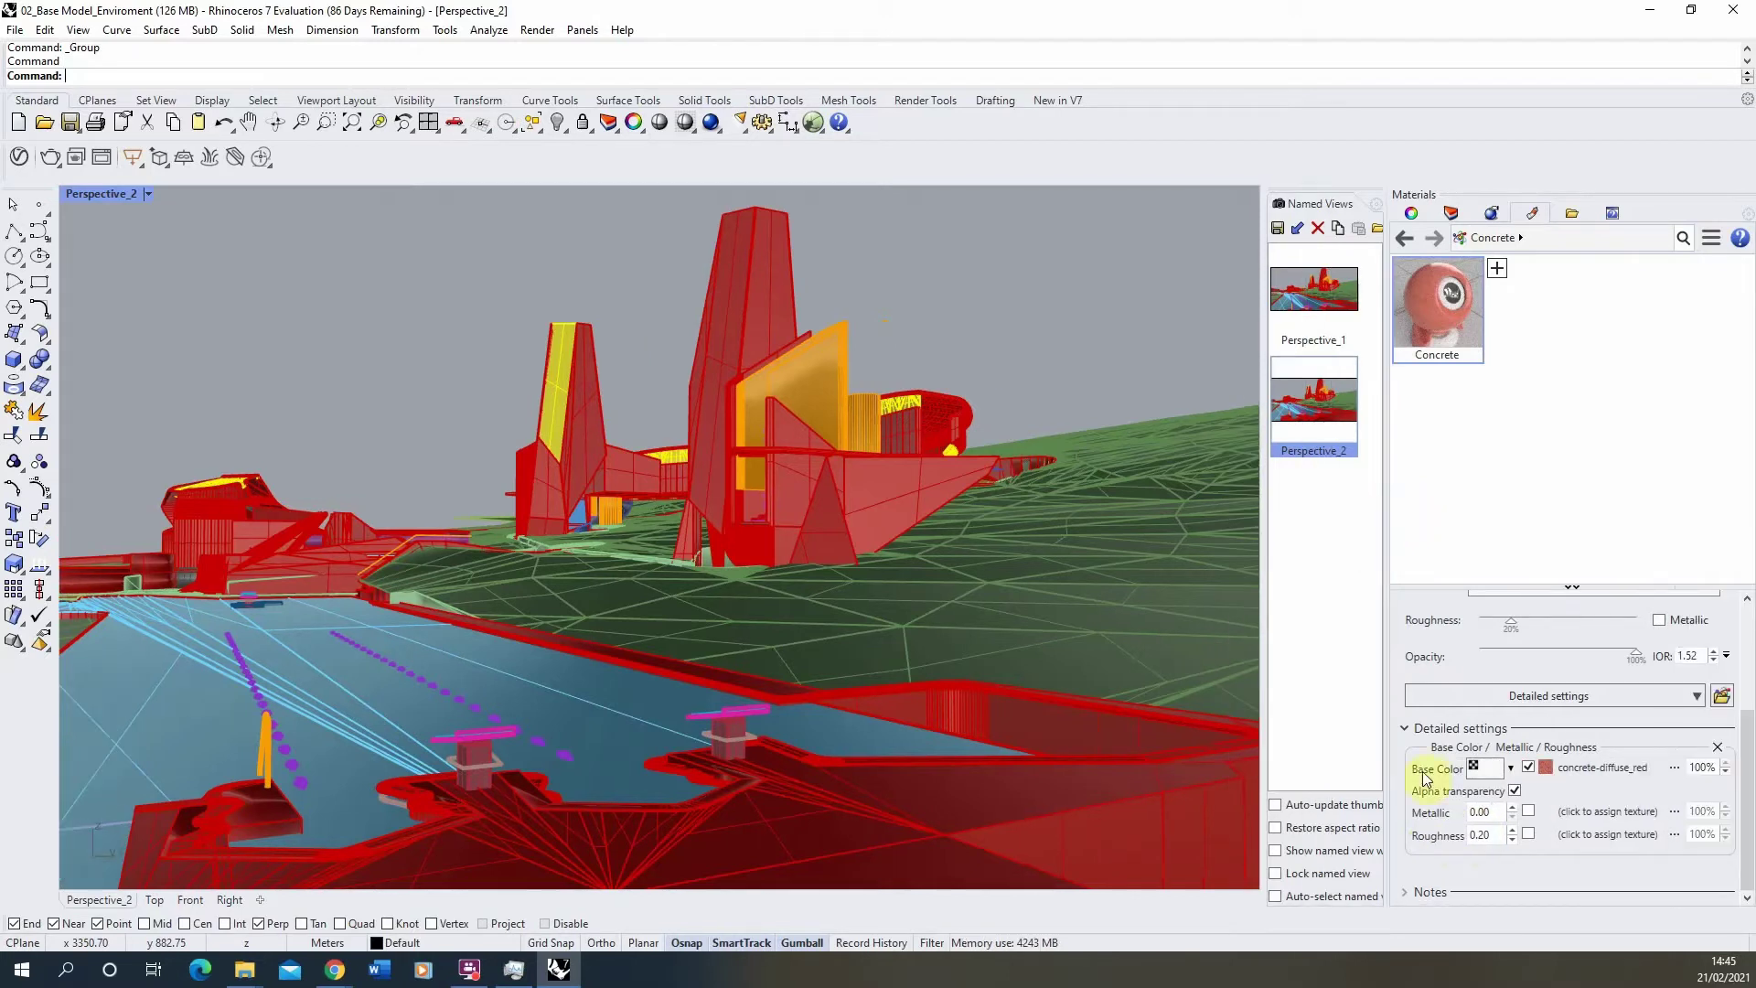
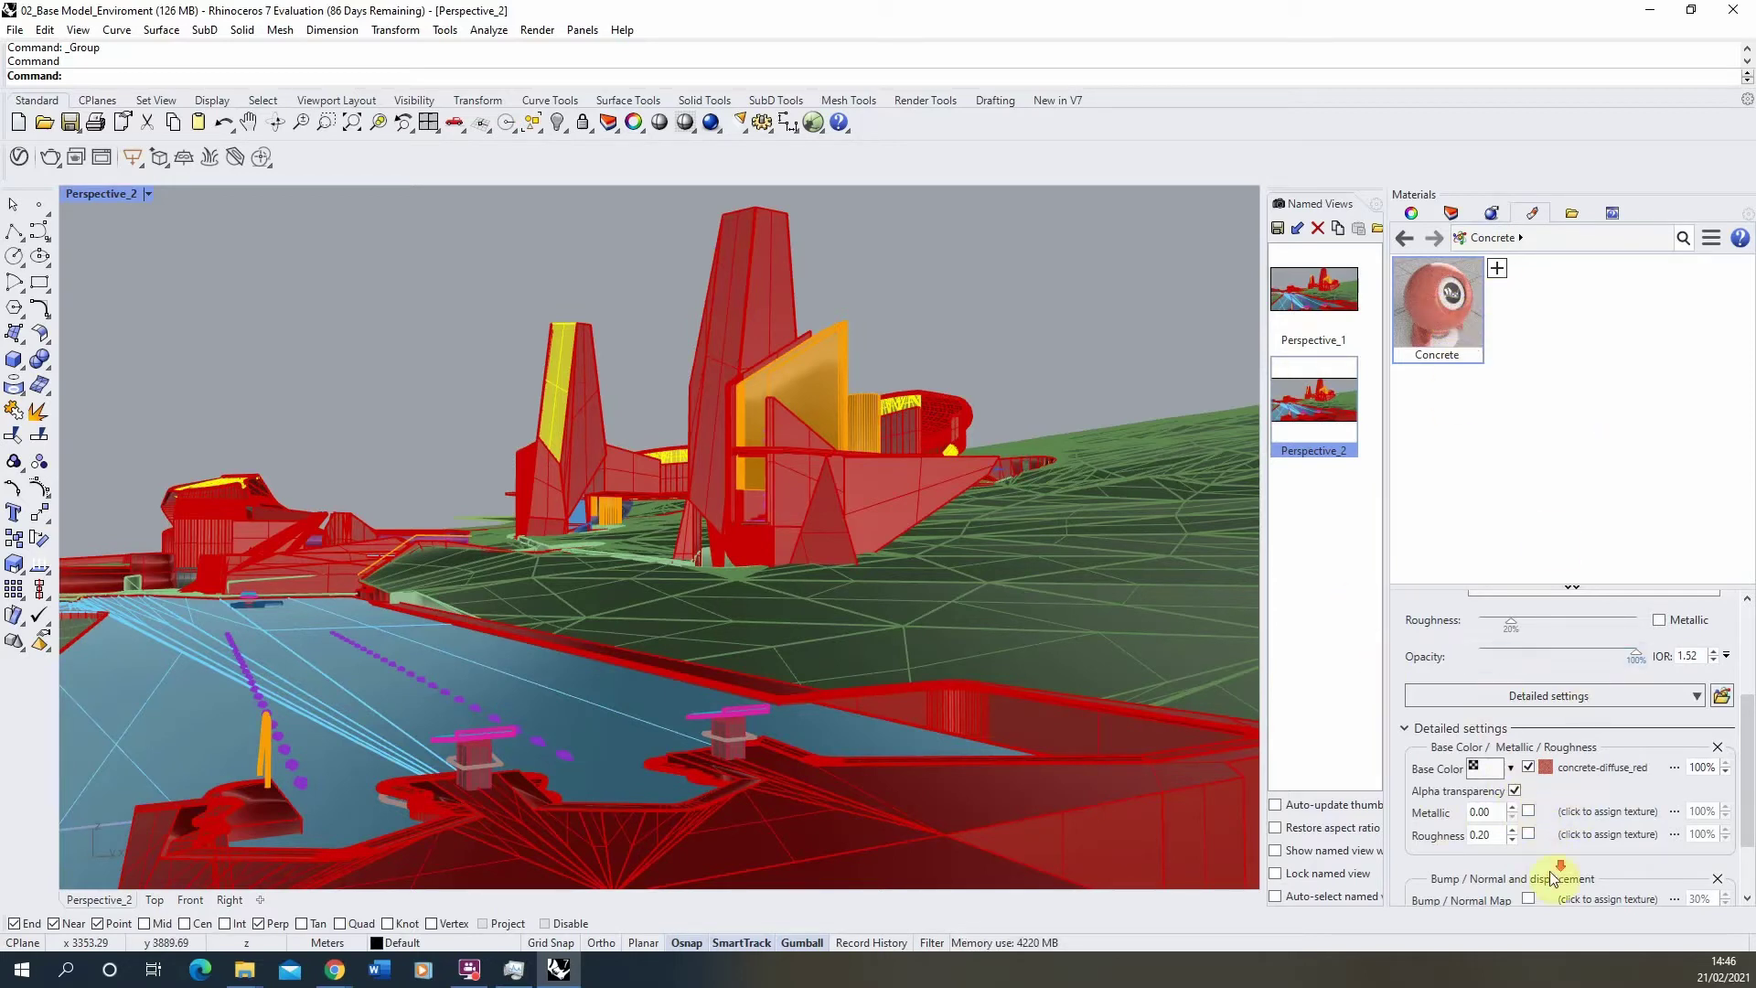
- Assign the concrete-bump image as the Concrete material's bump / normal map texture
scroll(1510, 871, "down", 2)
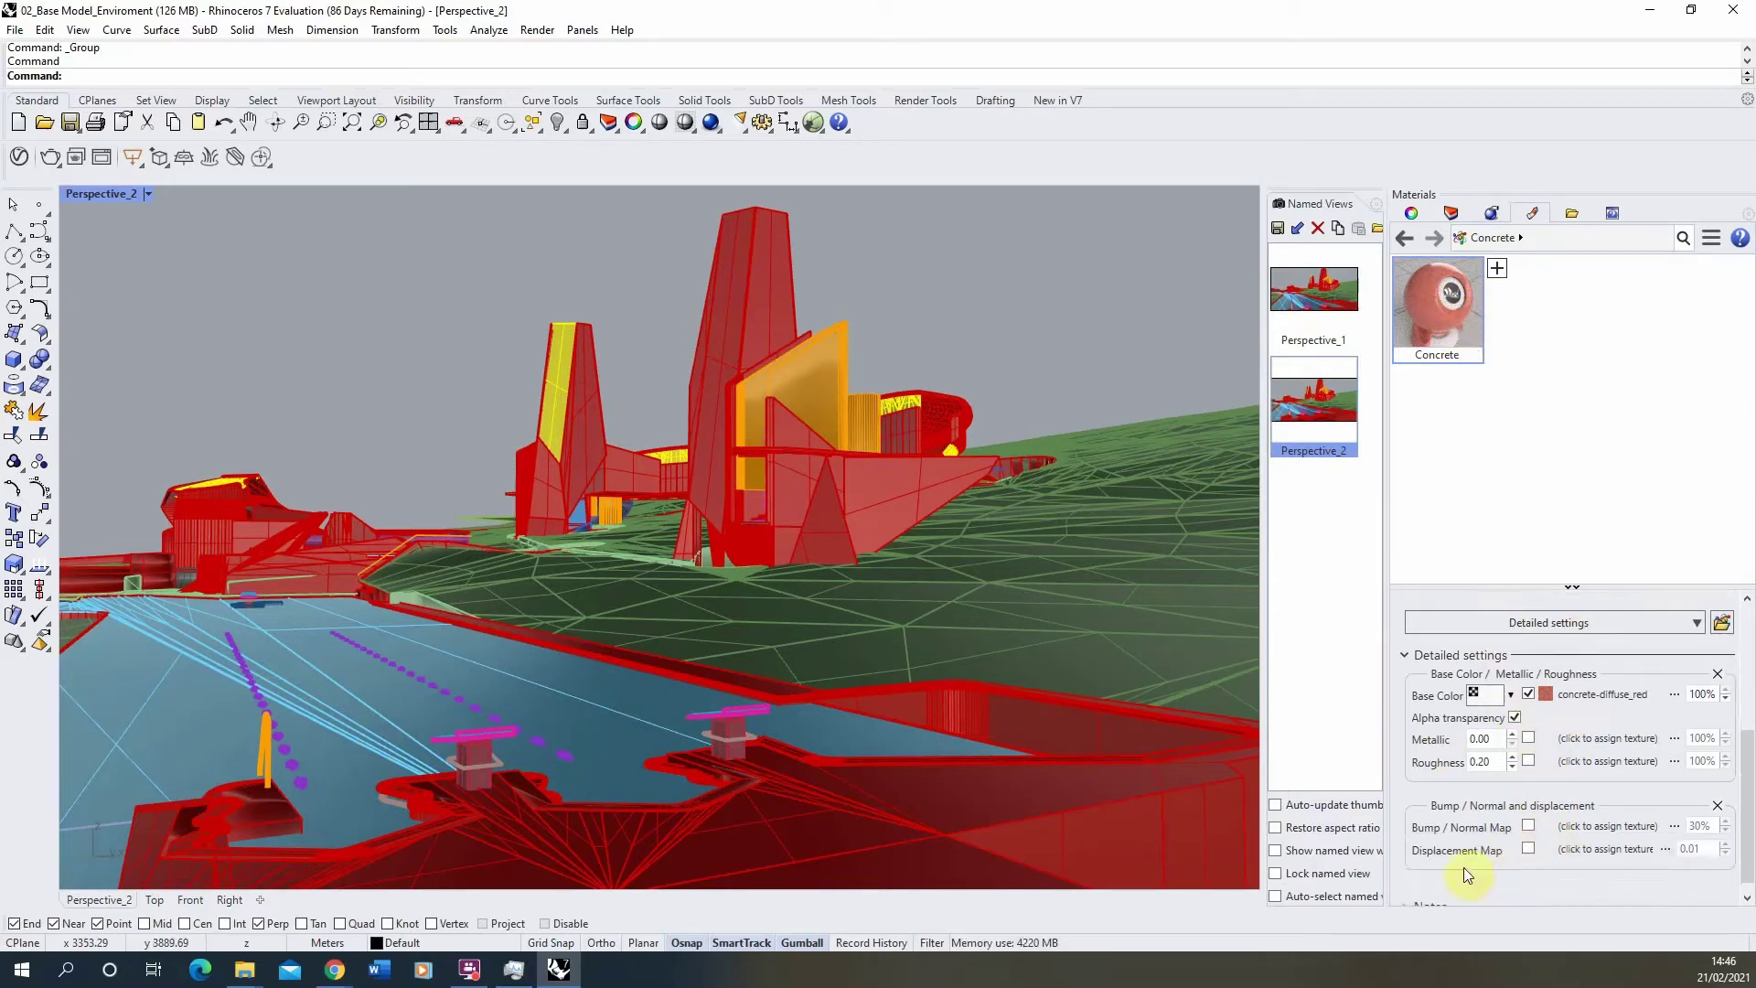
left_click(1581, 812)
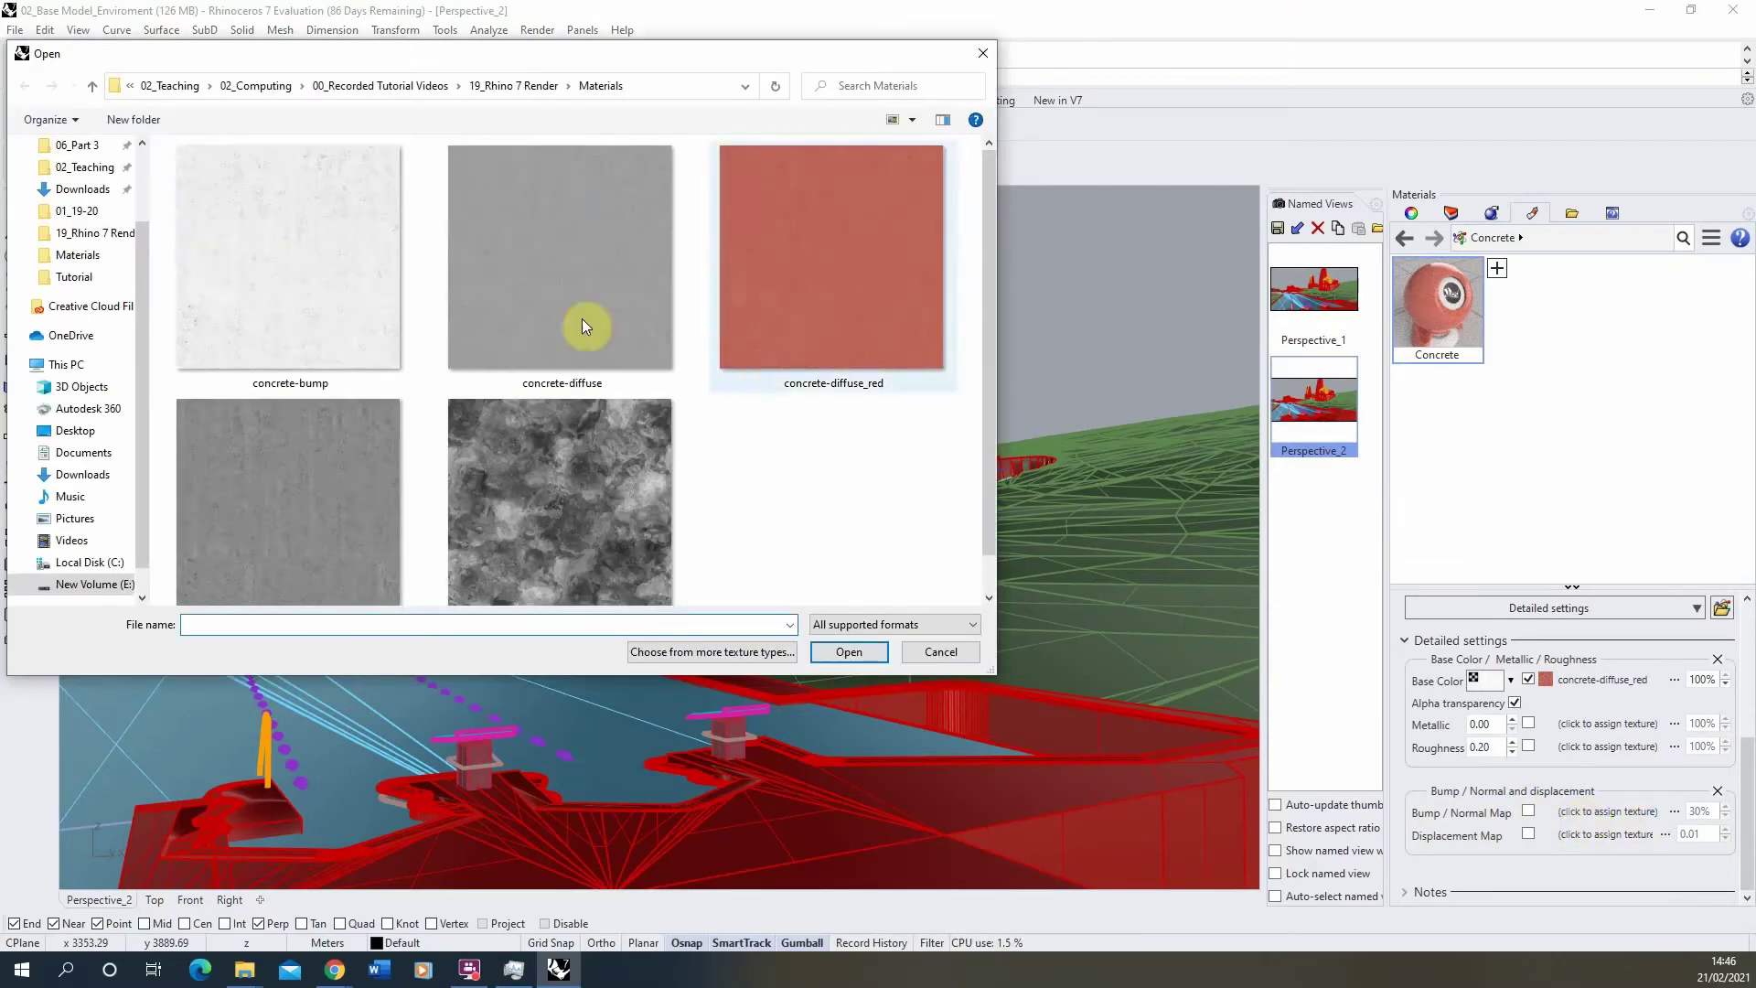
left_click(331, 276)
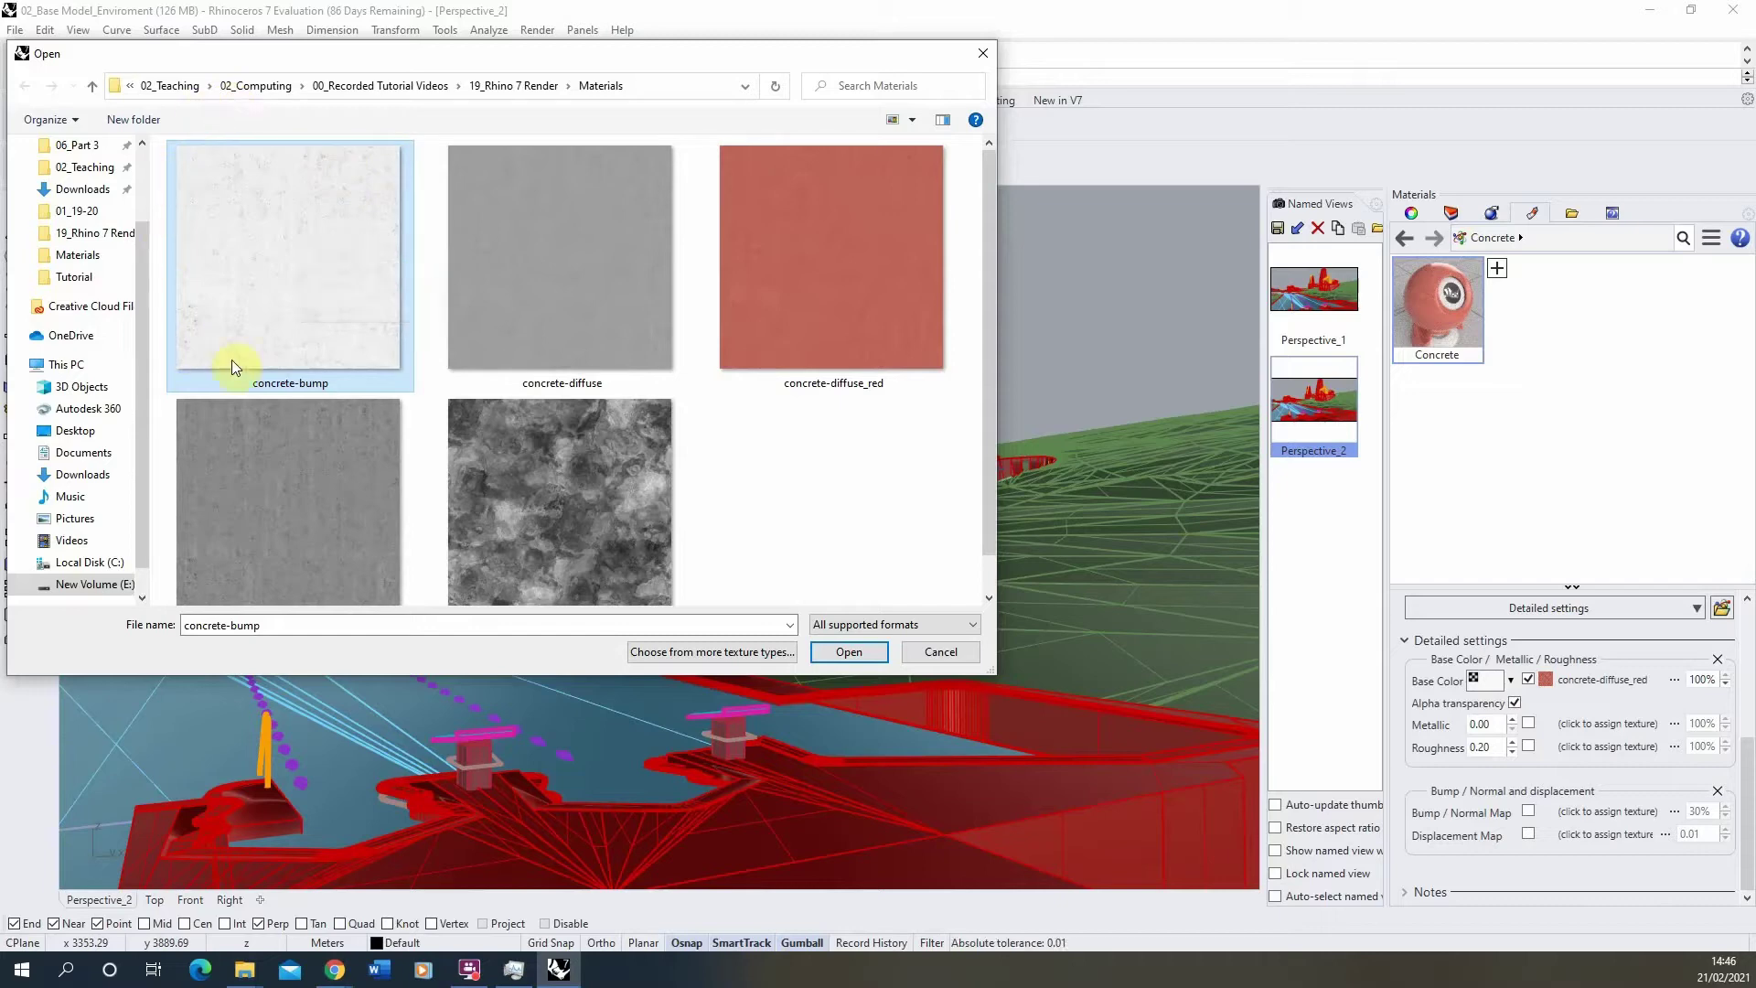
left_click(849, 651)
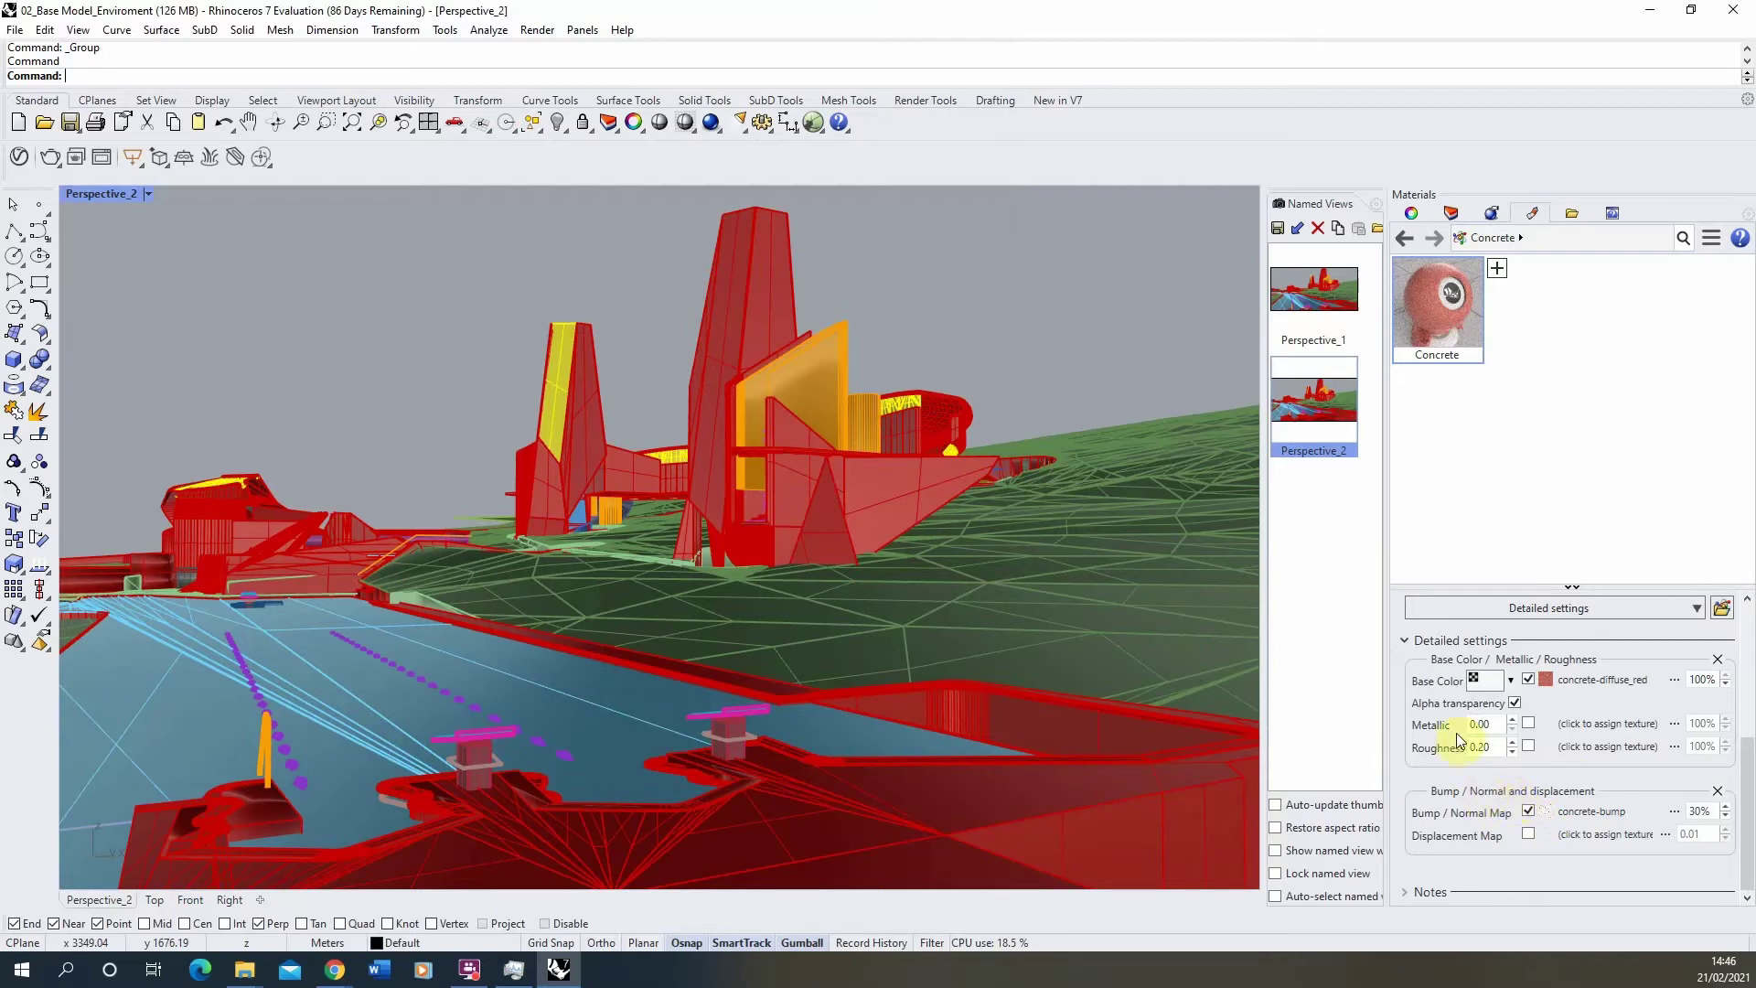
- Add the Specularity section to the Concrete material's detailed settings
scroll(1463, 729, "up", 2)
left_click(1528, 645)
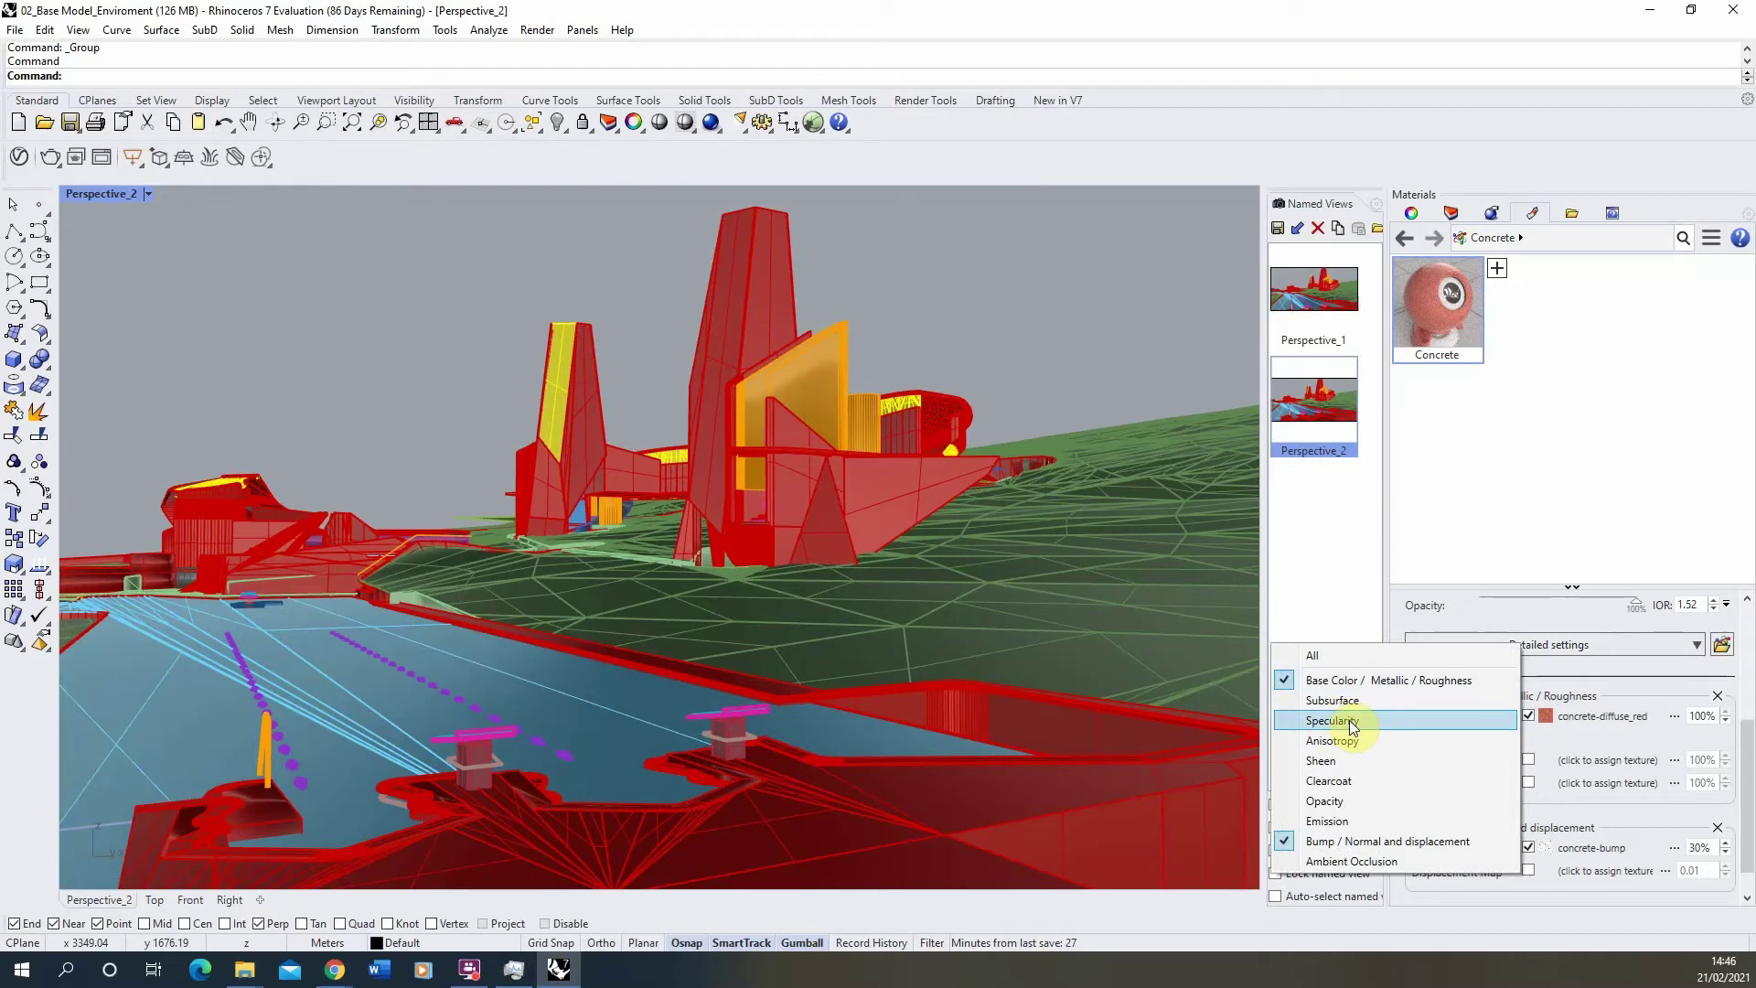
left_click(1350, 722)
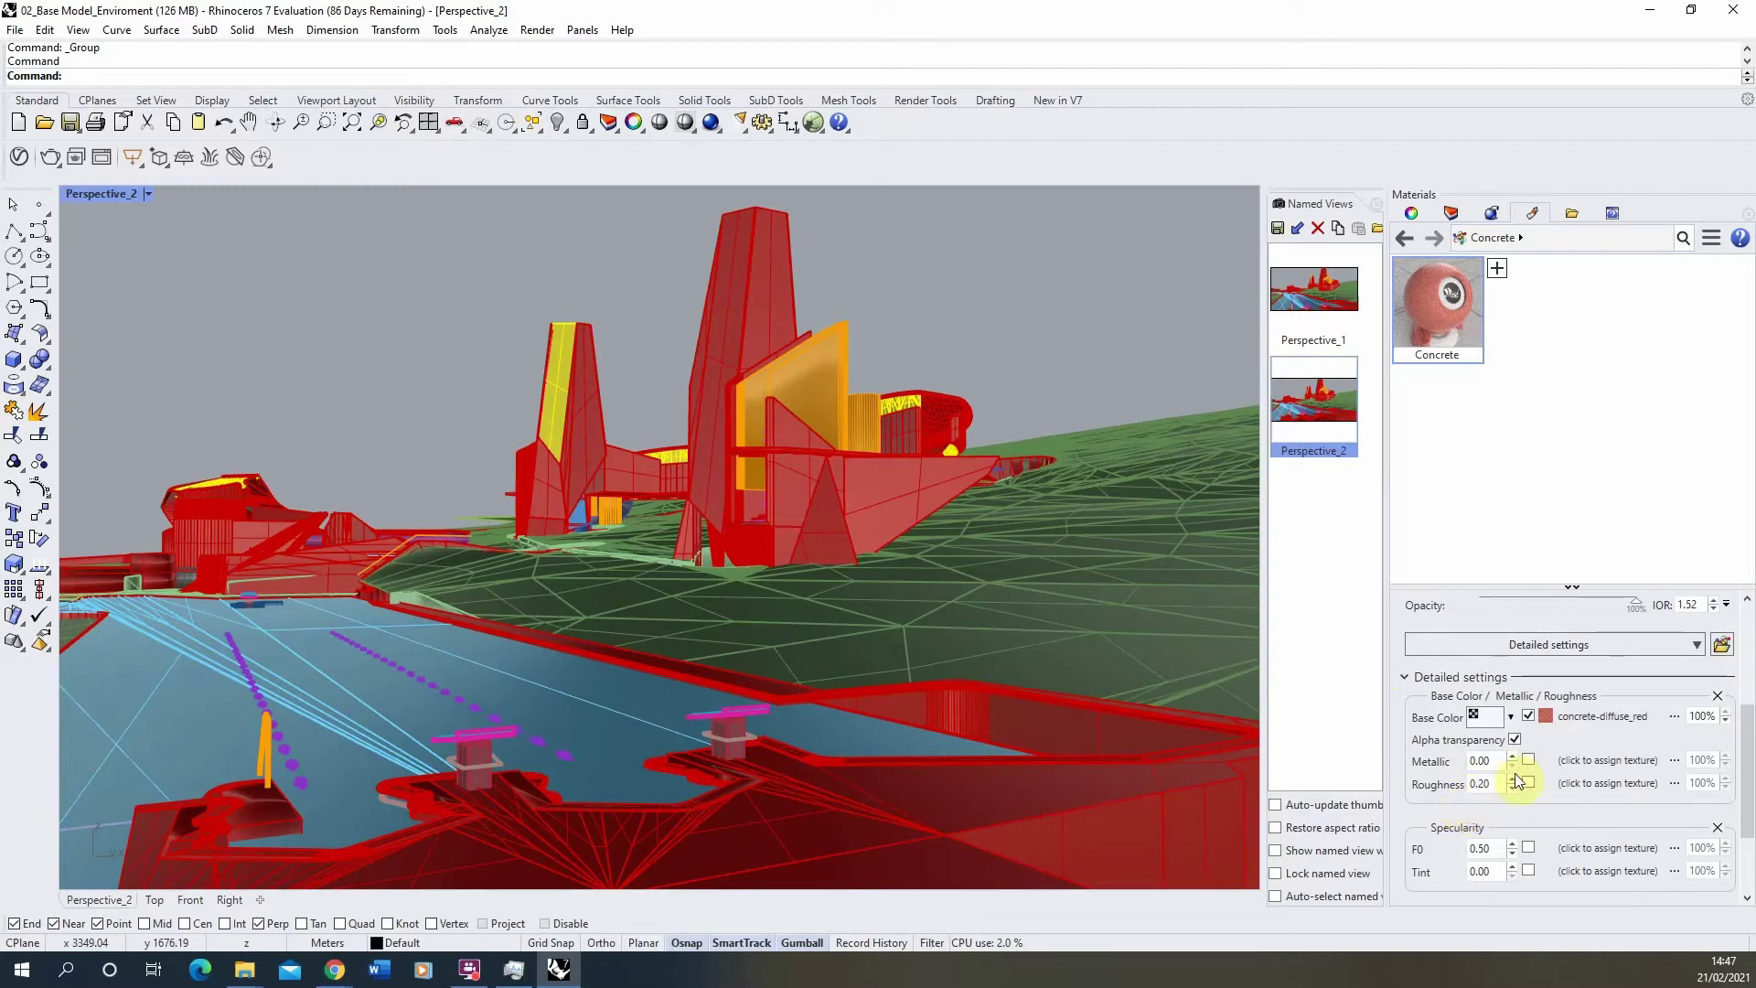
- Assign the TexturesCom_Overlay_Abstract_4K_overlay rf image as the texture of the Concrete material's F0 specularity
scroll(1555, 787, "down", 1)
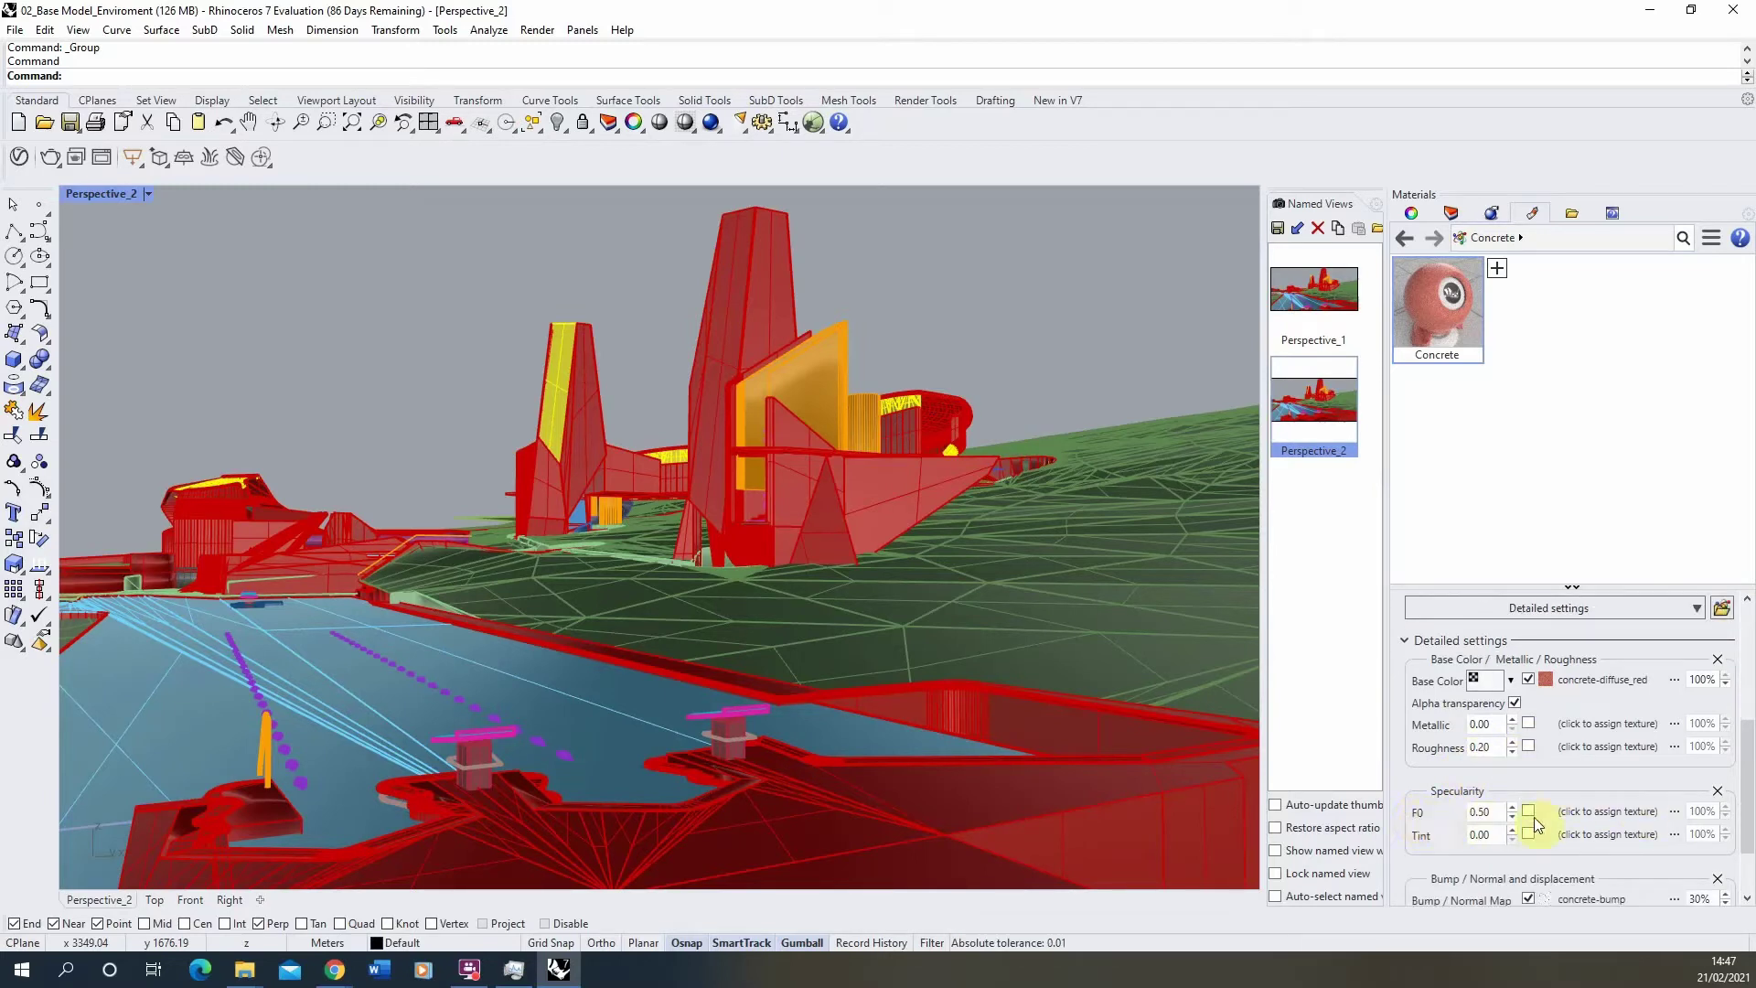
left_click(1597, 817)
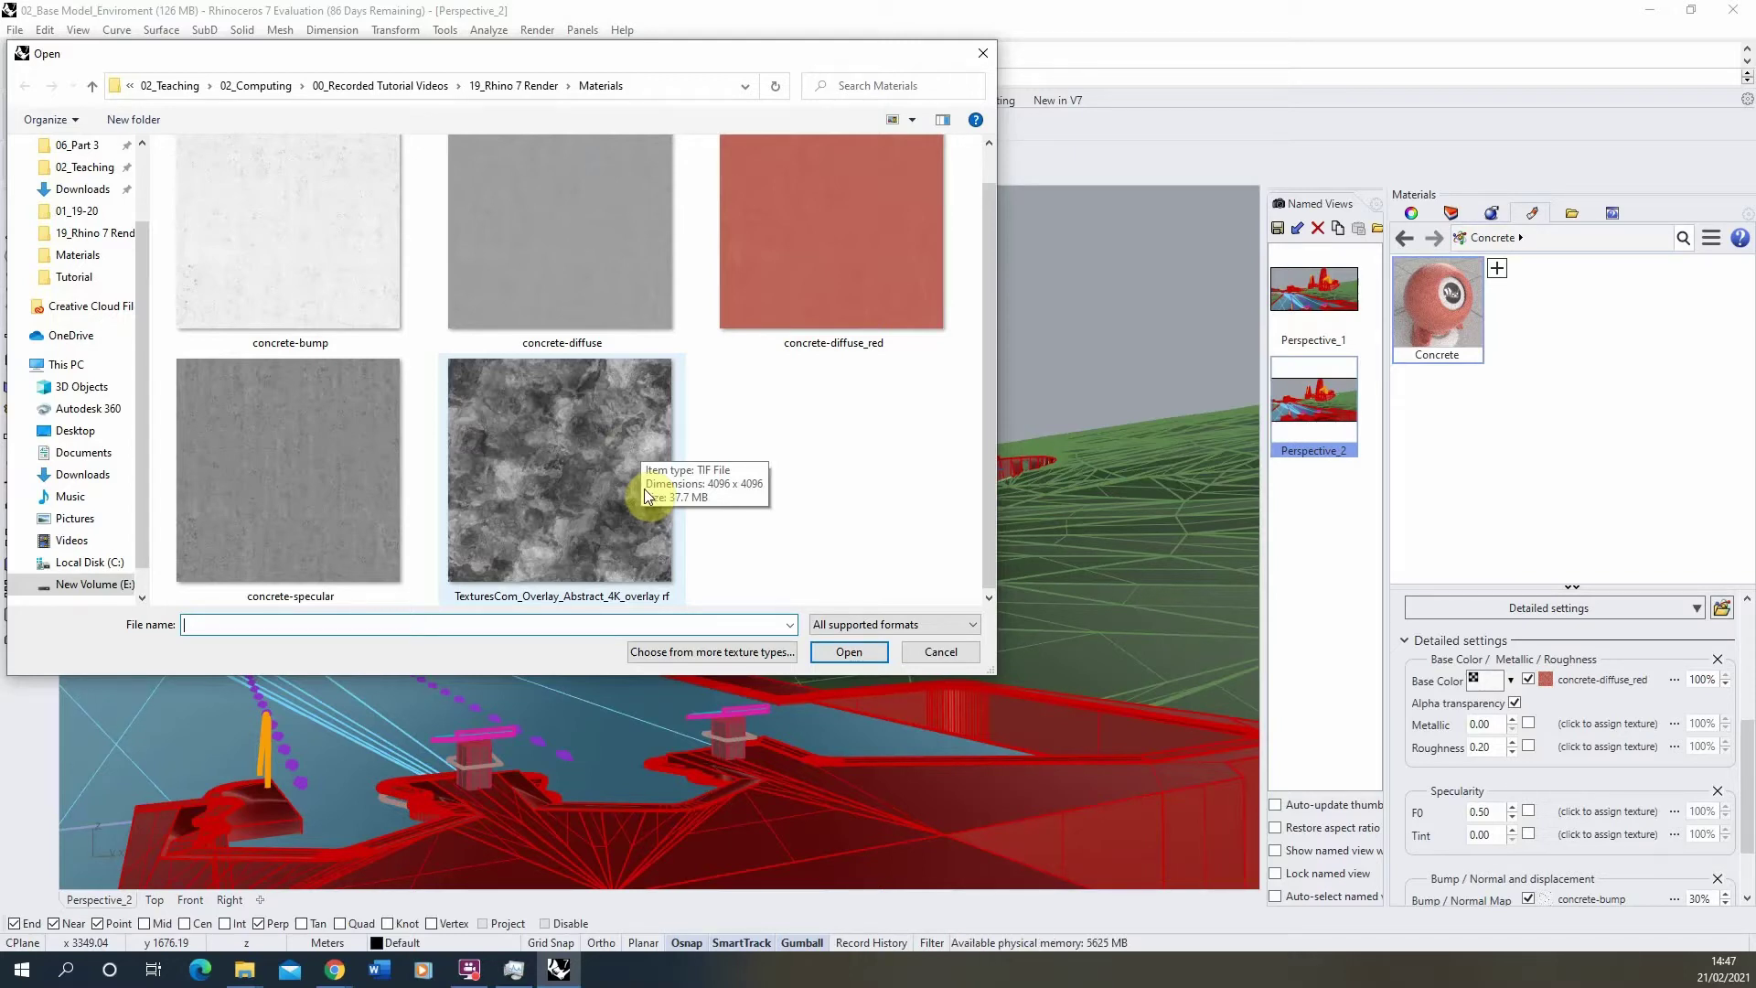
left_click(590, 469)
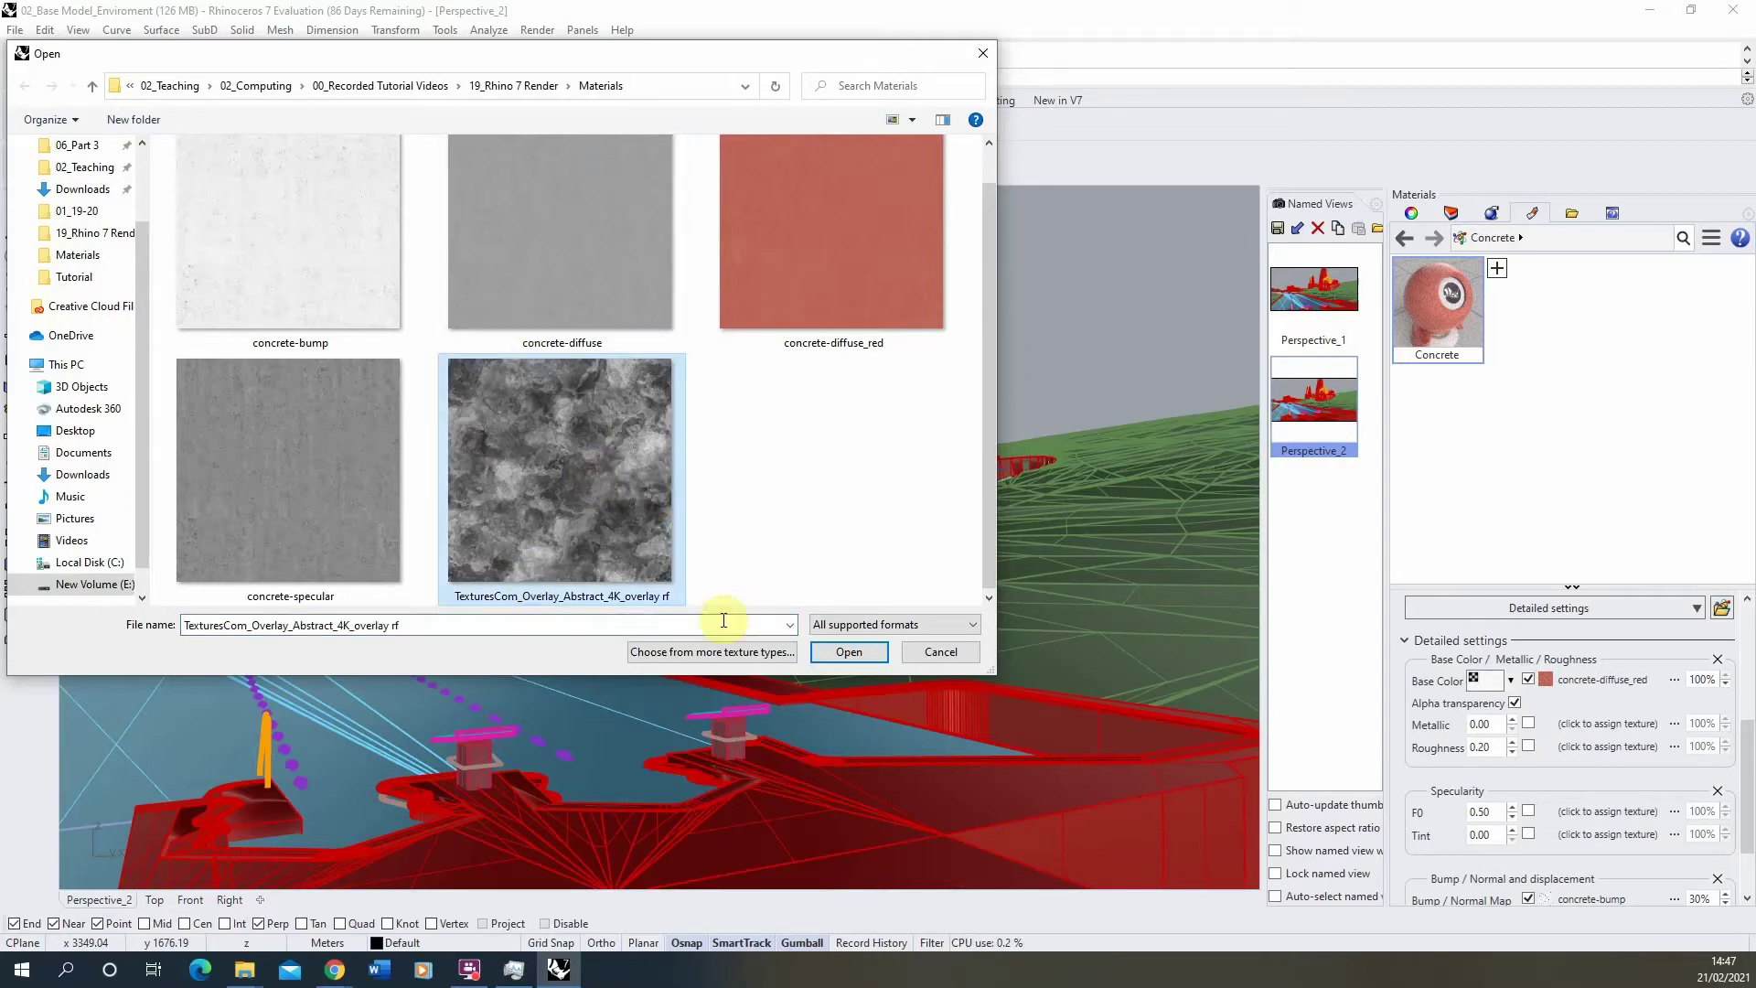
left_click(848, 651)
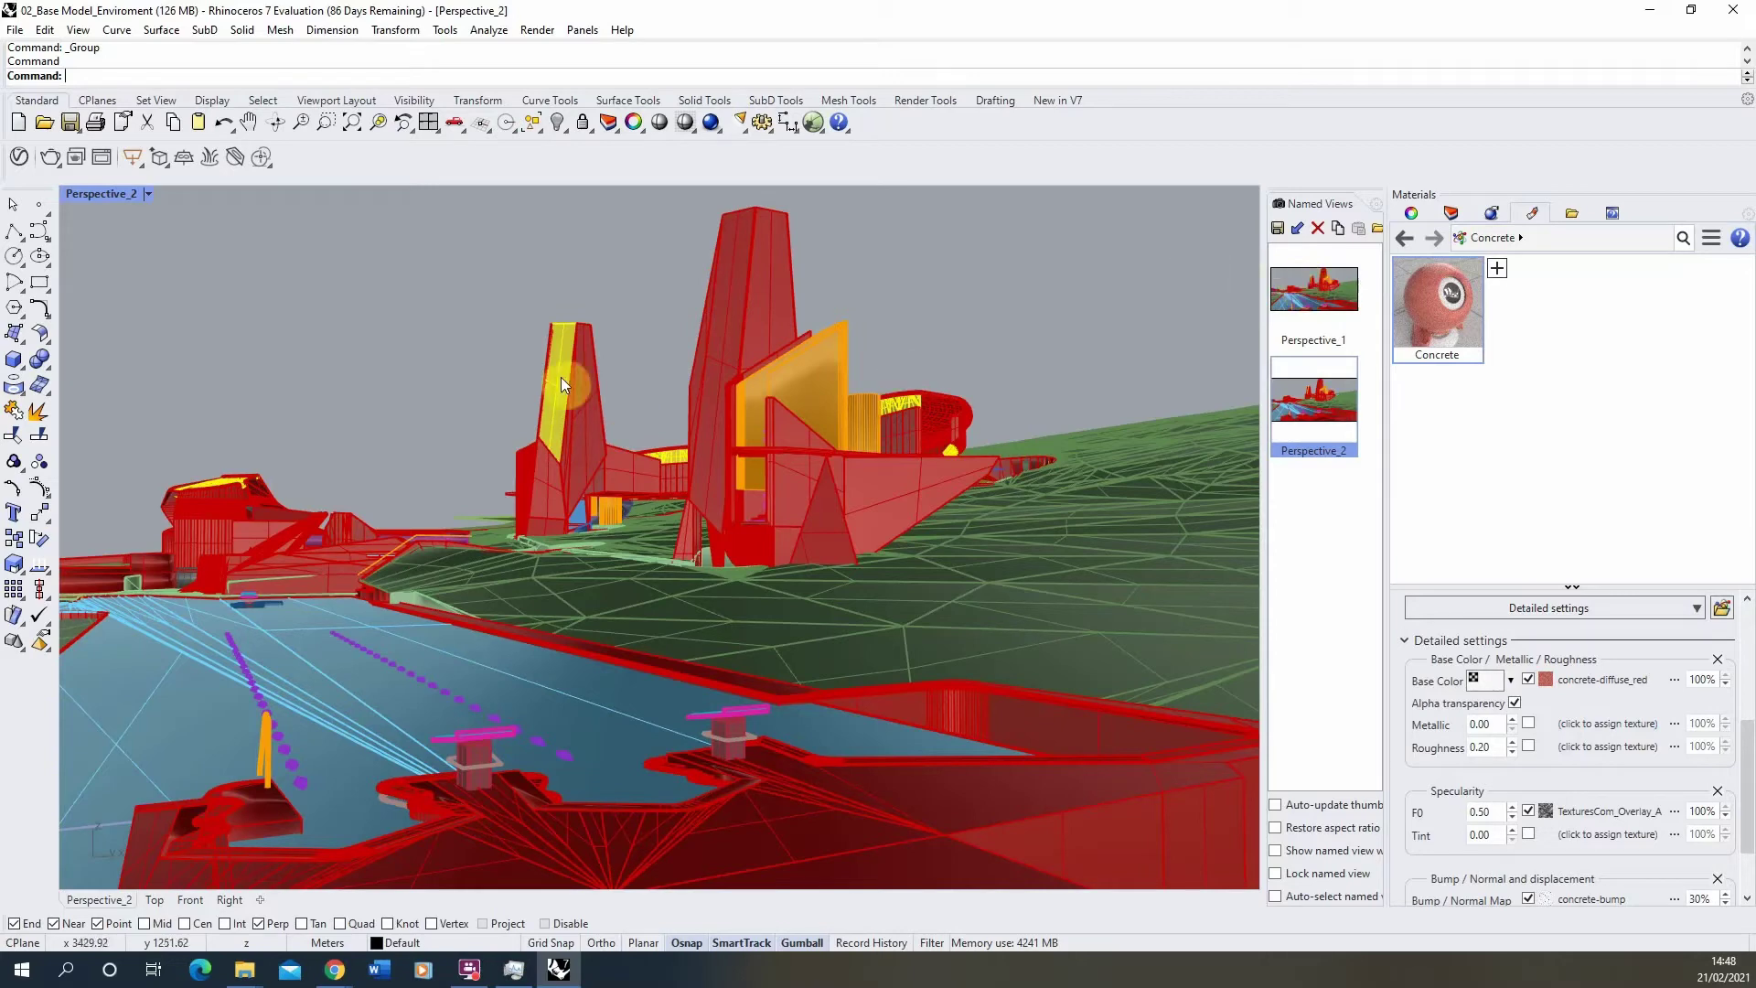
- Set the Perspective_2 viewport to Rendered display and assign the Concrete material to the tallest tower's group, Group05
left_click(150, 199)
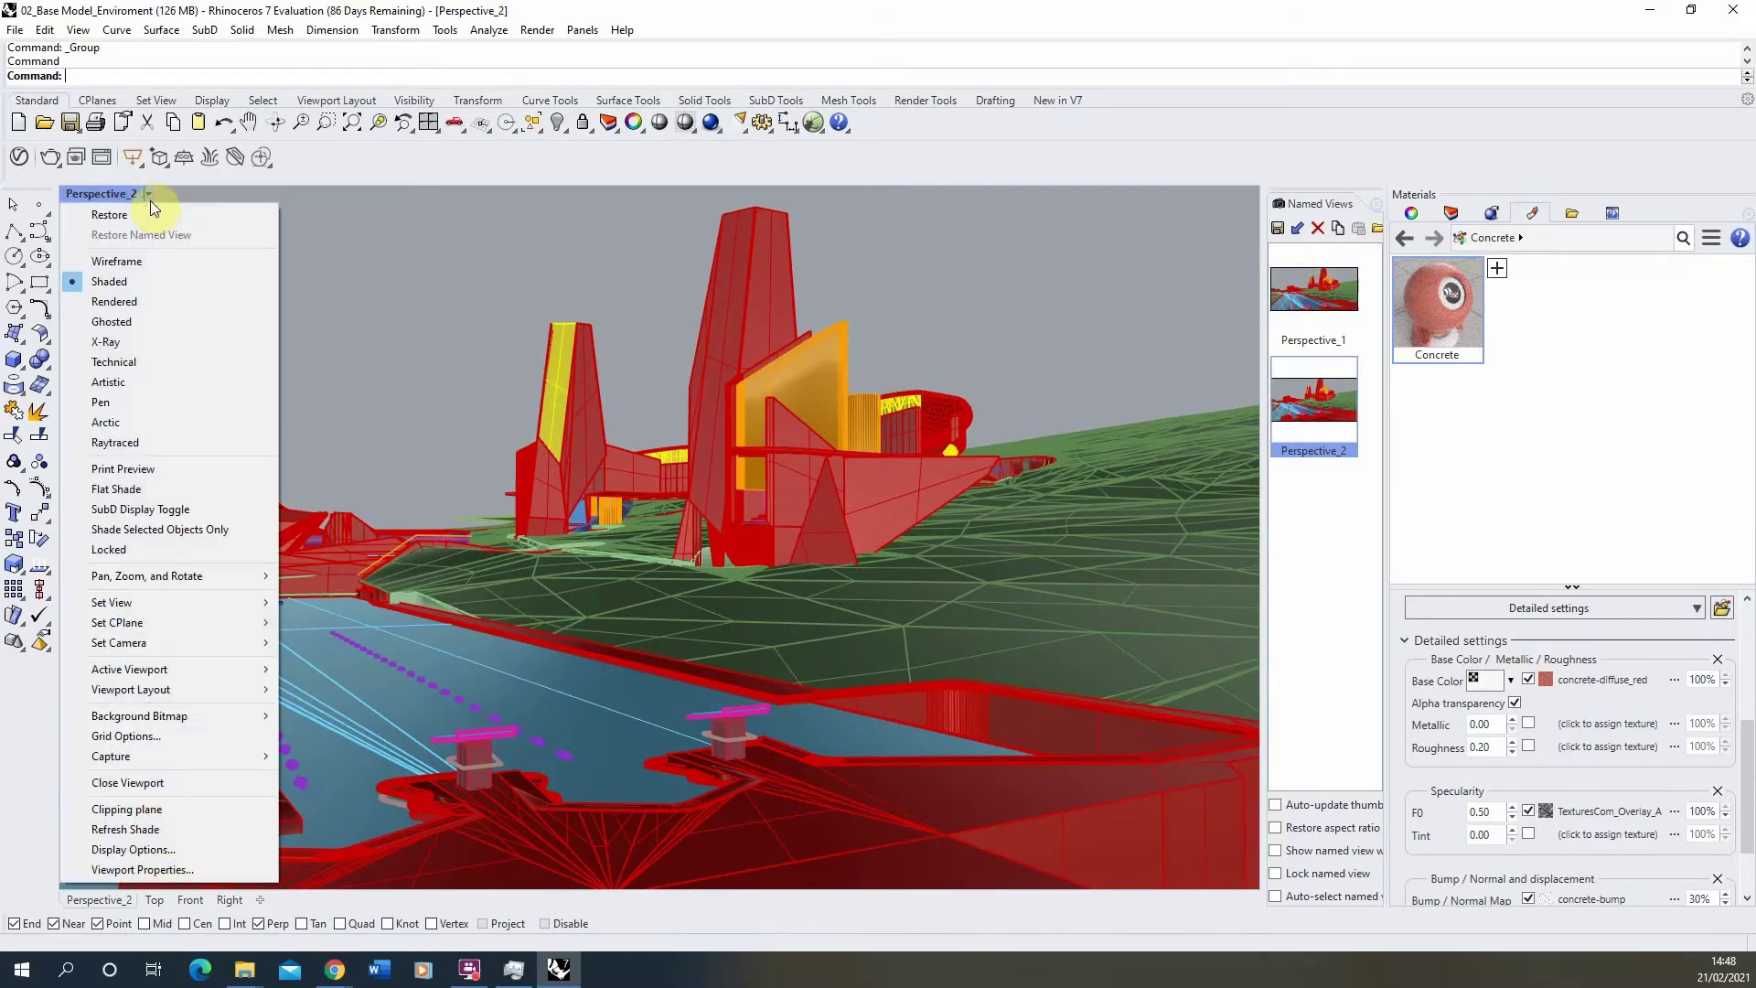
left_click(115, 301)
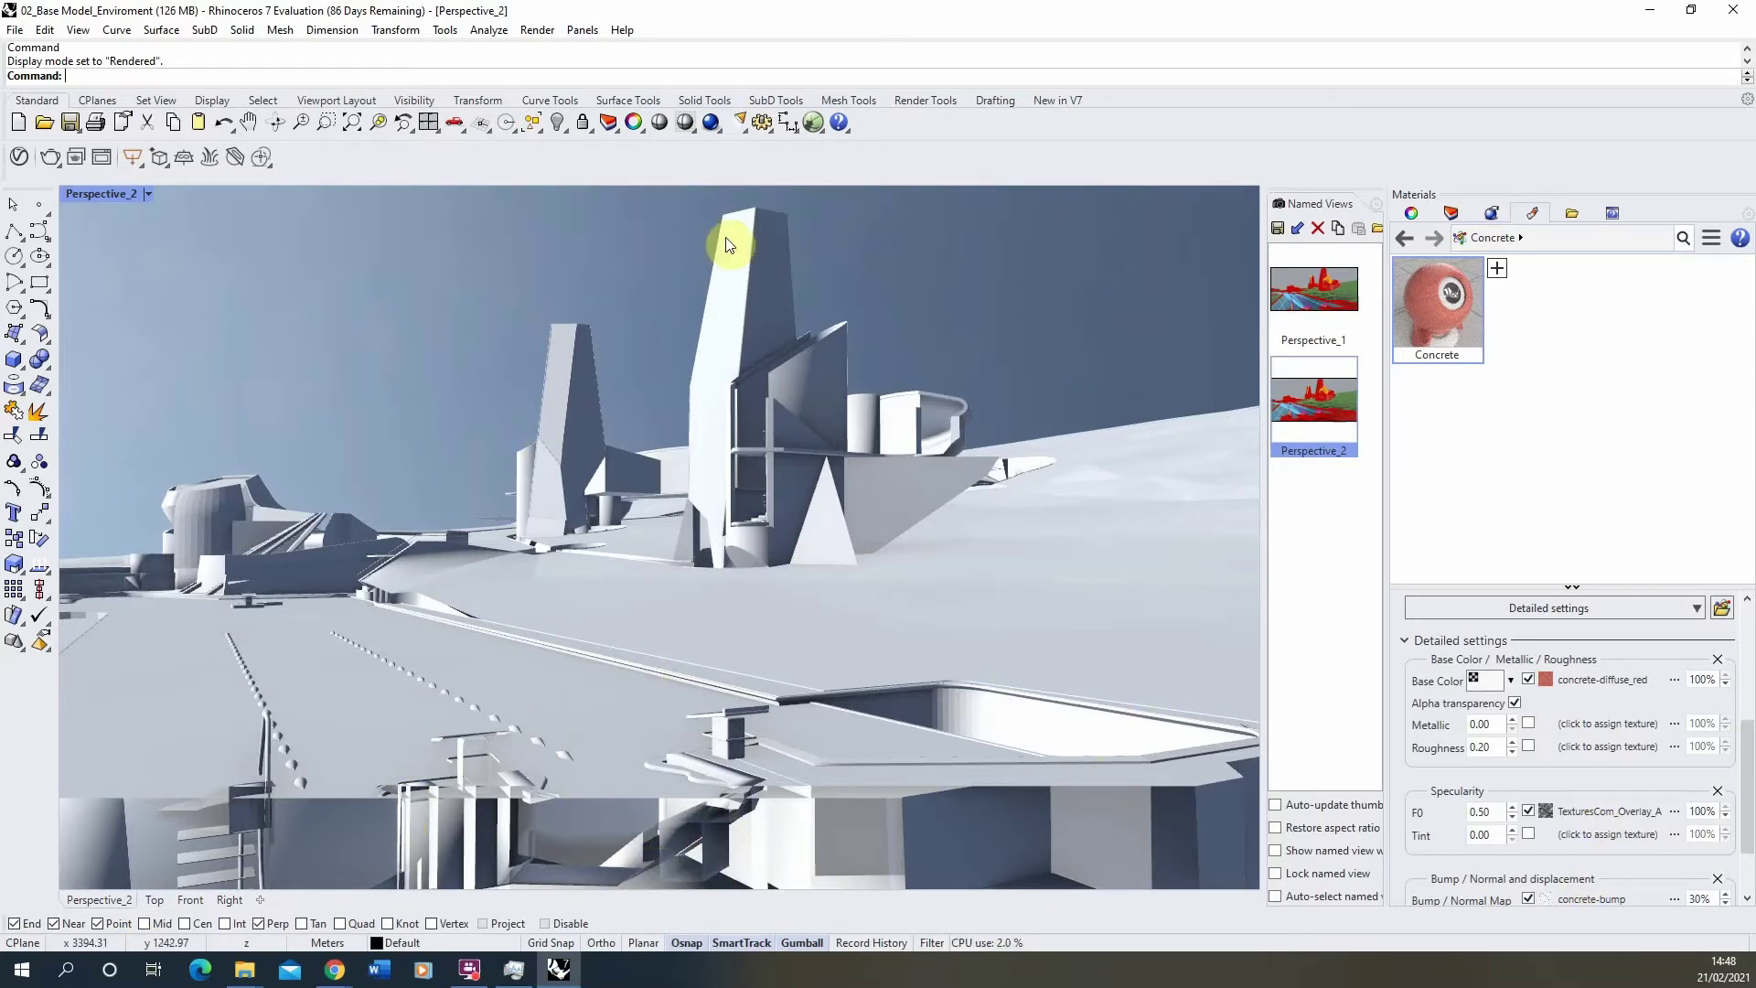
left_click(777, 263)
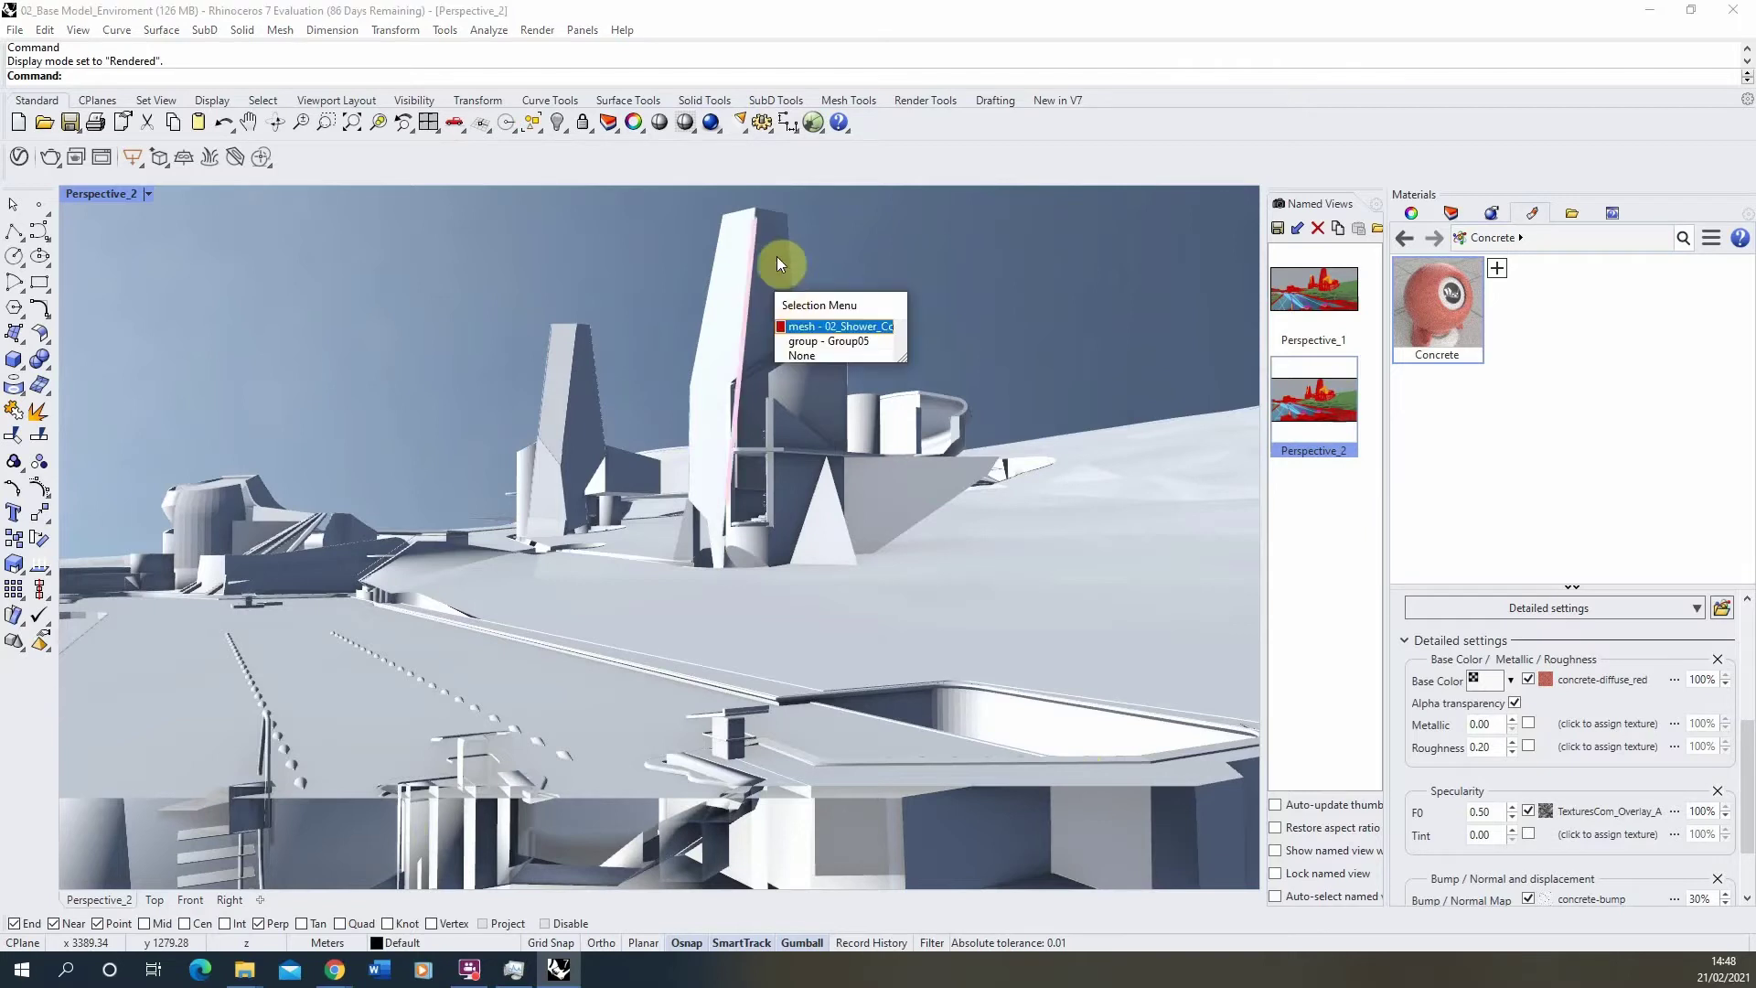
left_click(796, 341)
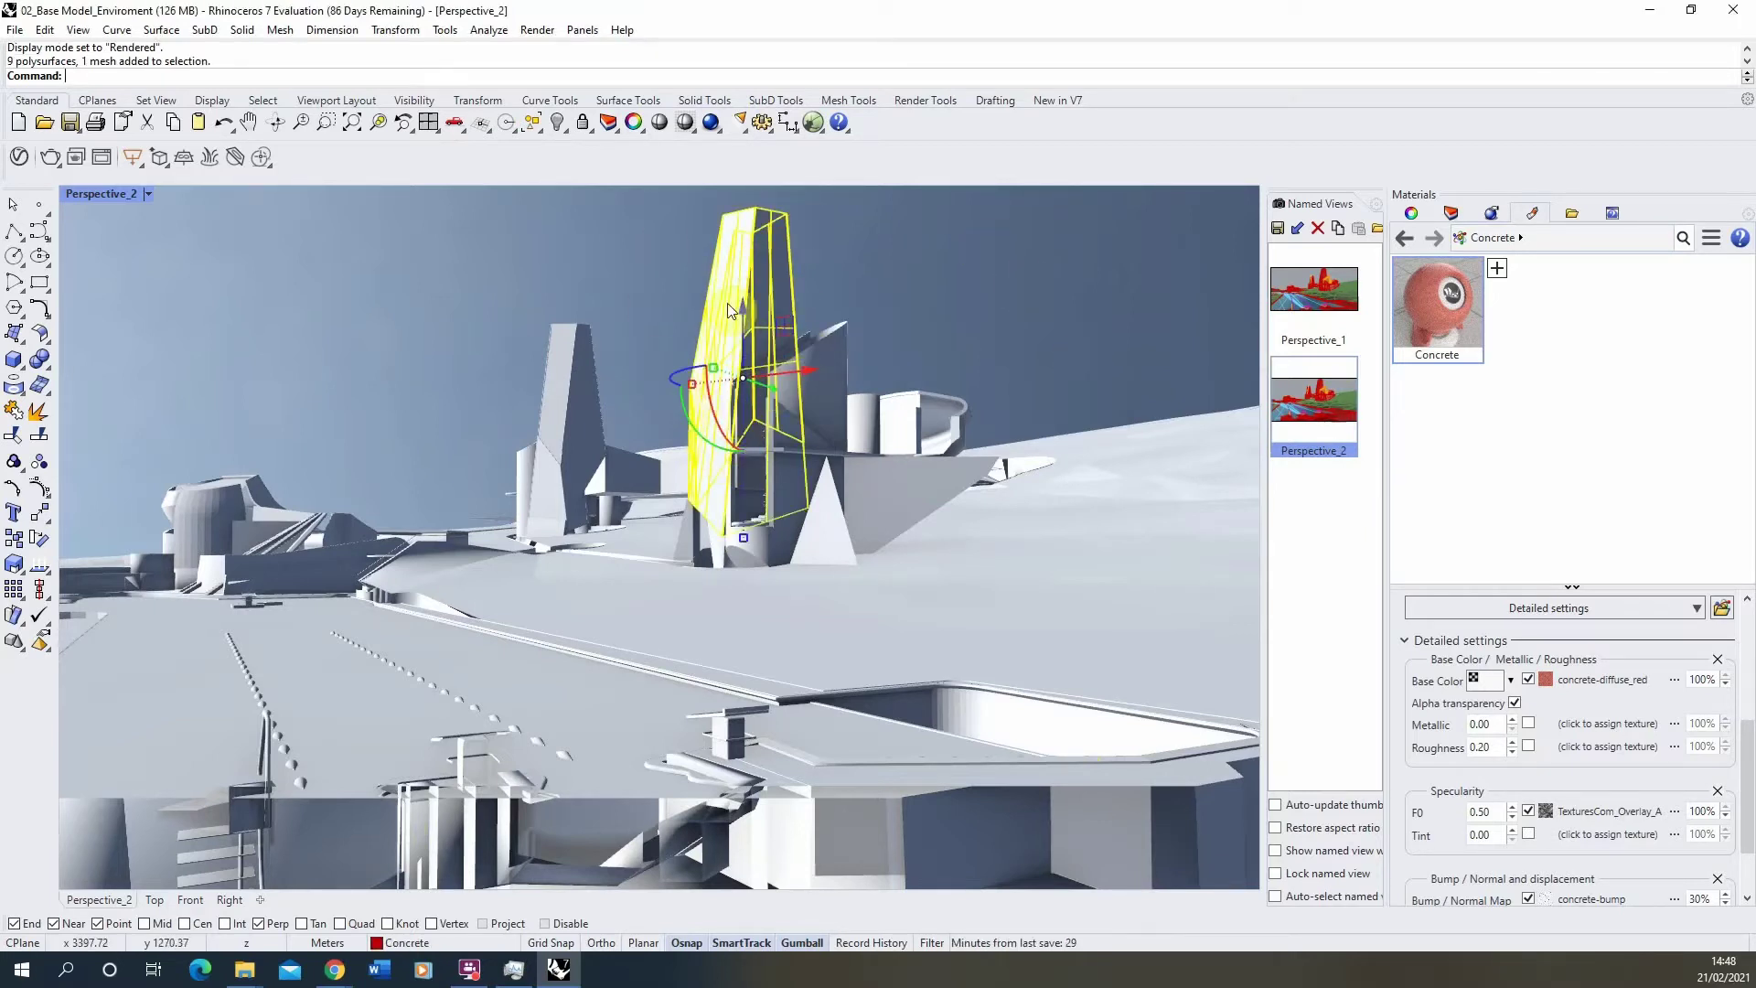
right_click(1447, 314)
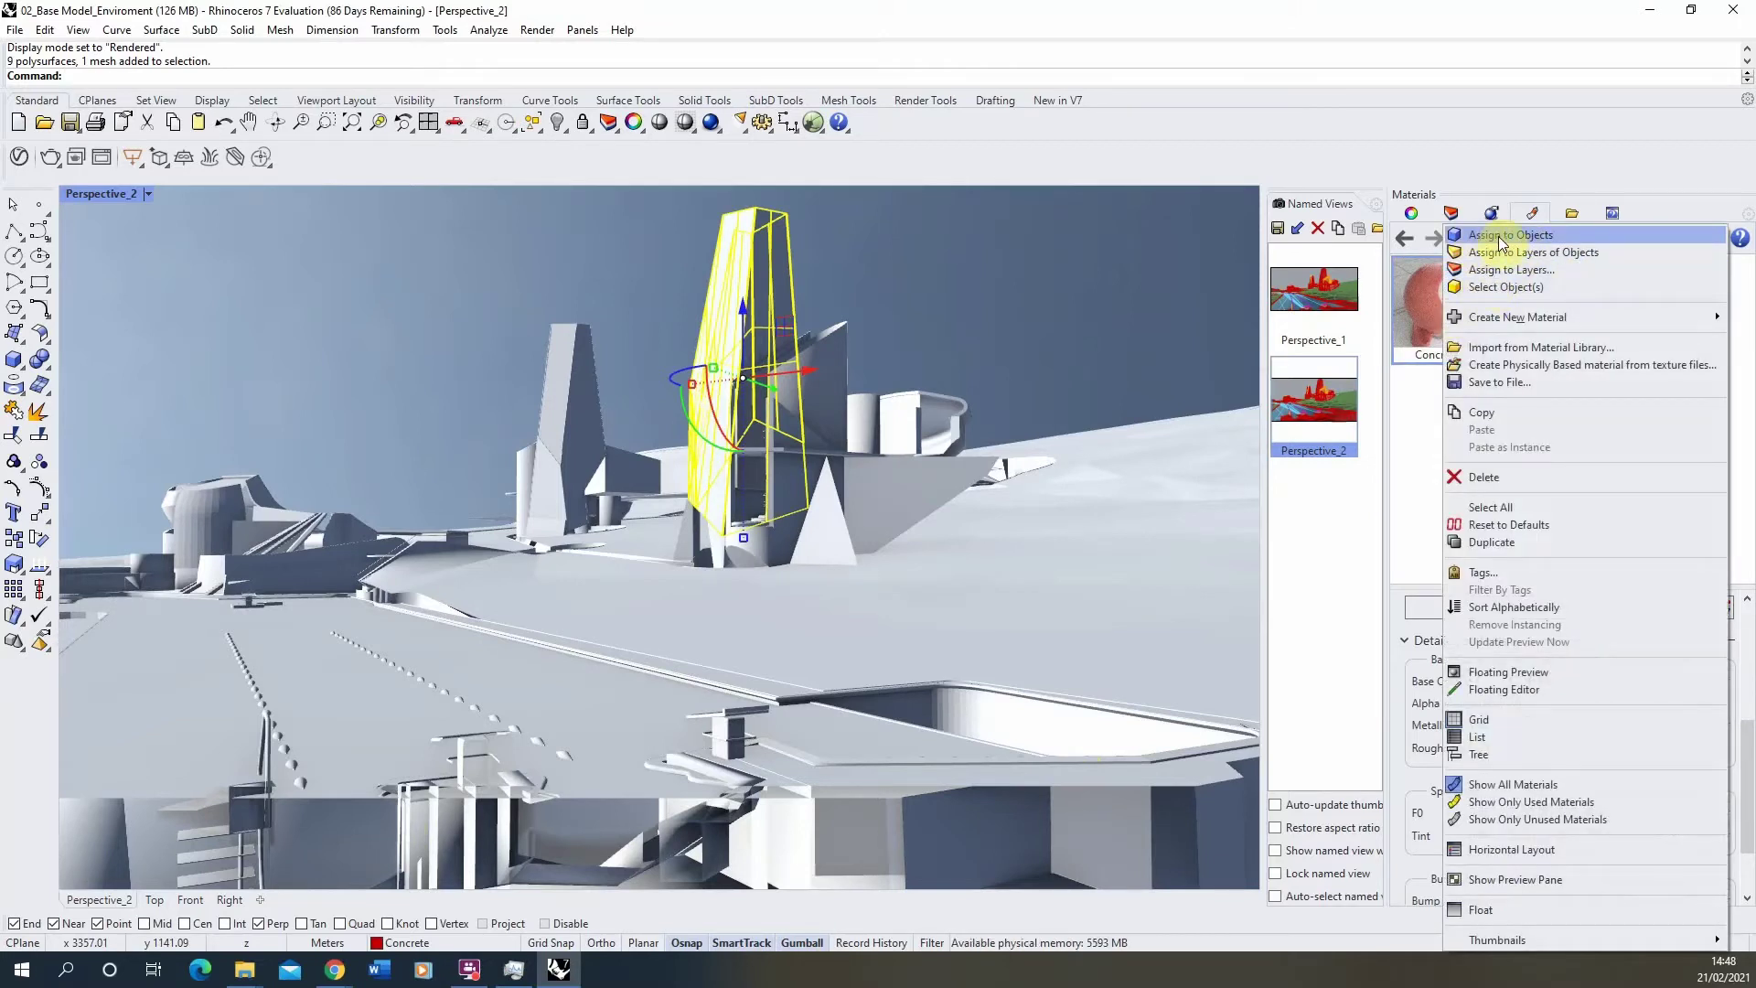
left_click(1510, 238)
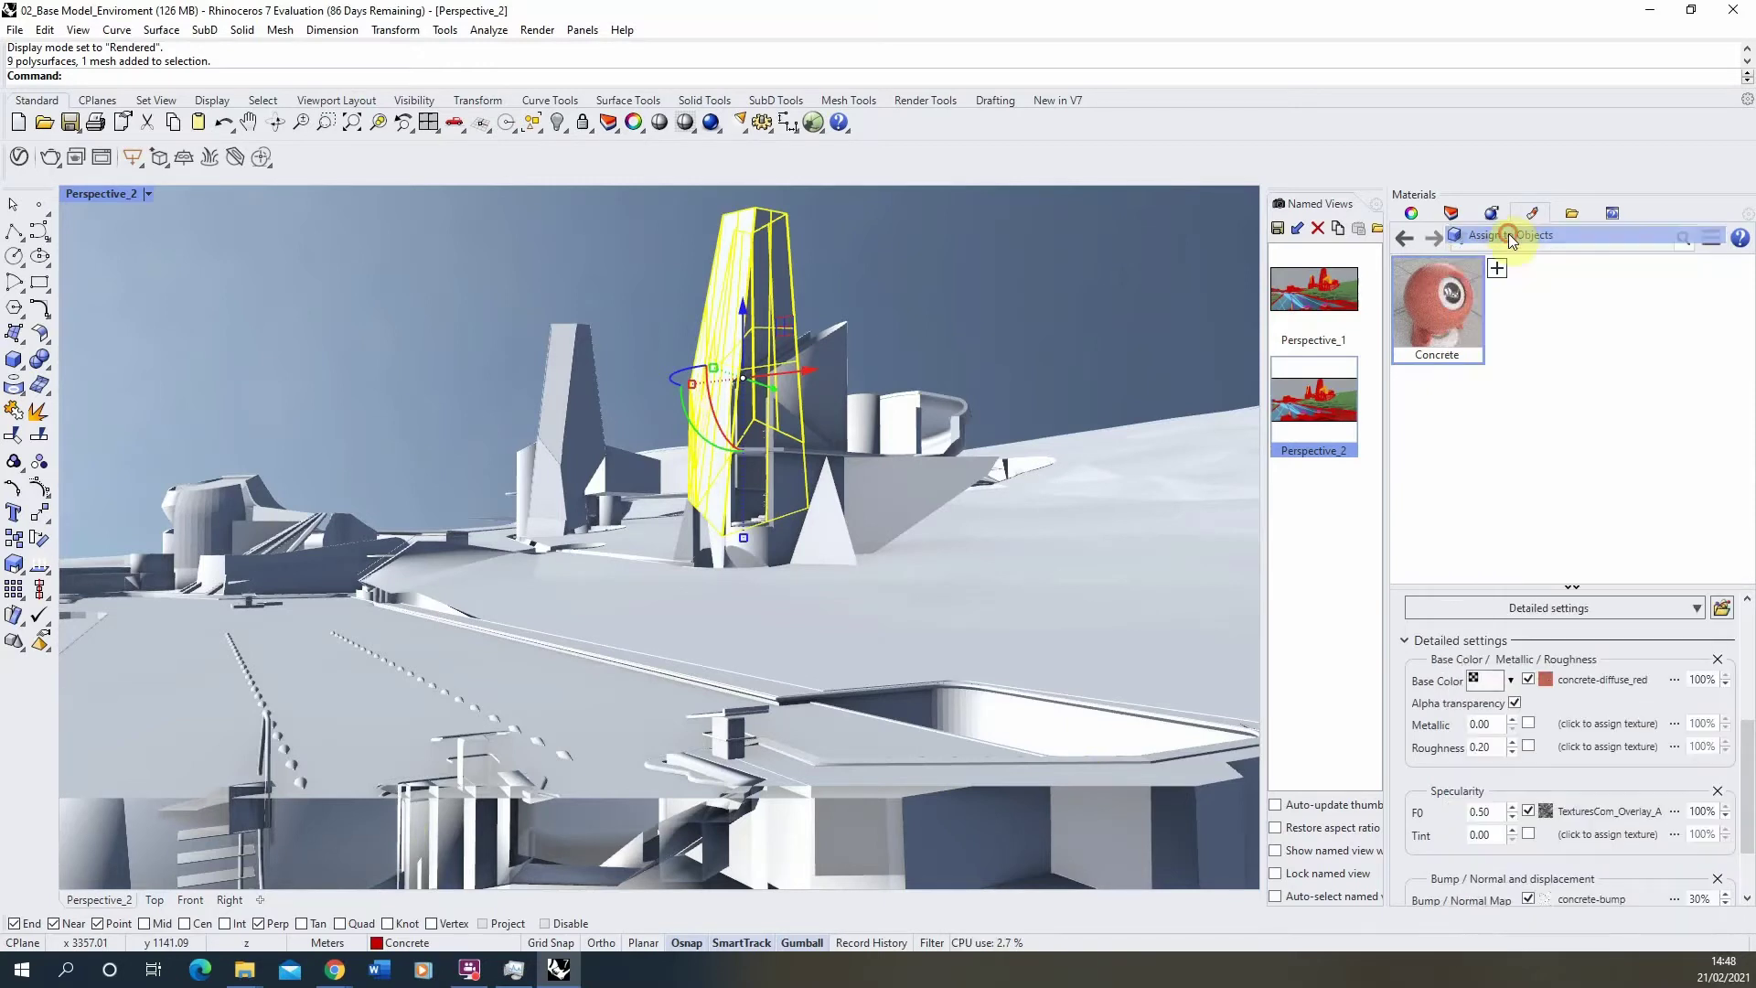
left_click(873, 277)
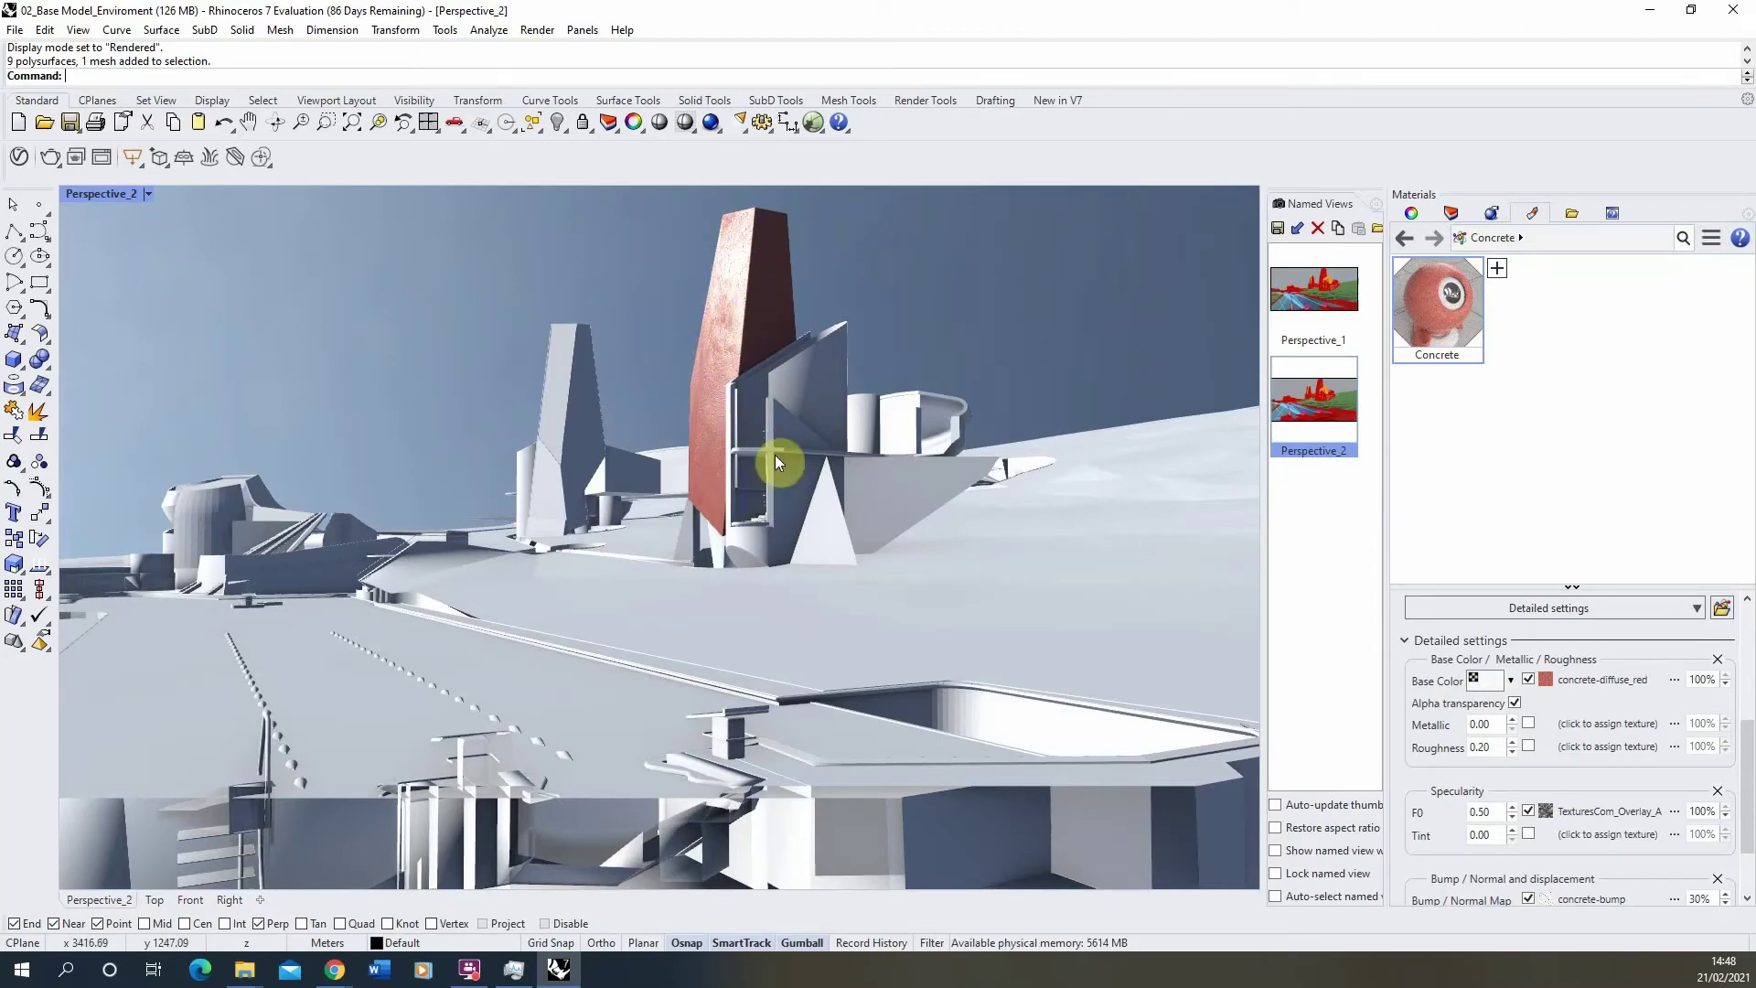
- Examine the red concrete texture and its scale on the tower's faces from closer angles
right_click_drag(651, 364, 873, 800)
scroll(871, 793, "down", 2)
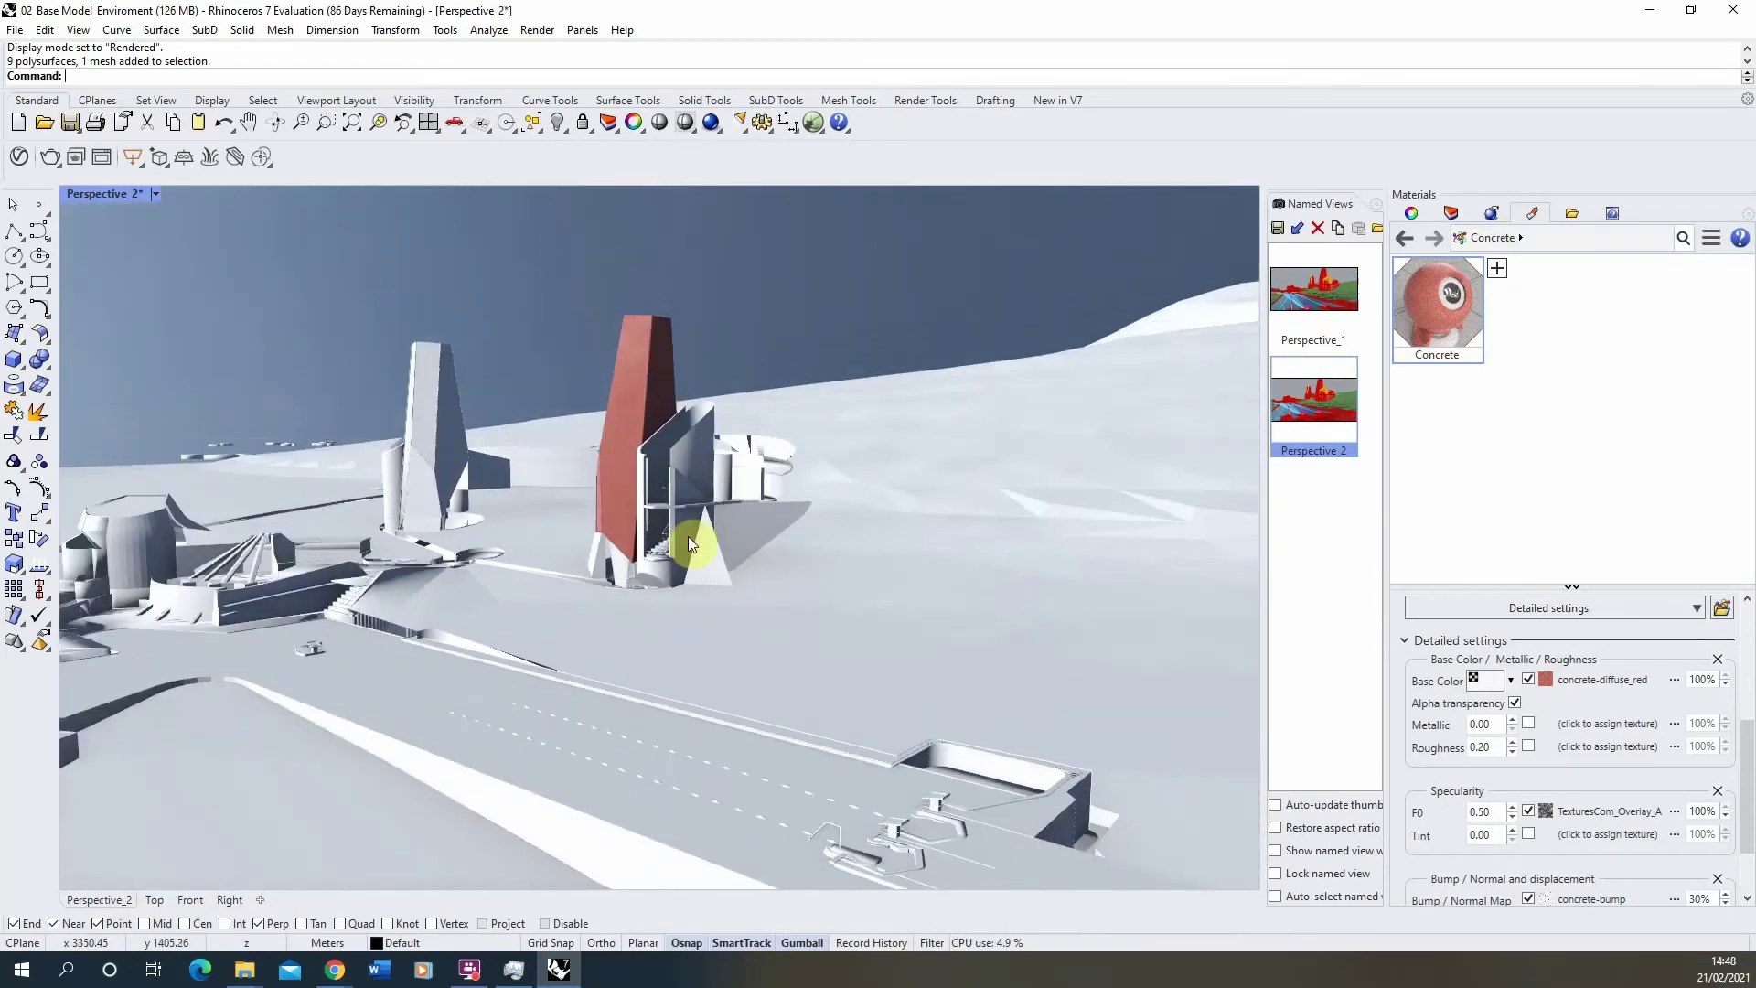
scroll(582, 350, "up", 8)
right_click_drag(678, 547, 674, 506)
scroll(732, 537, "down", 5)
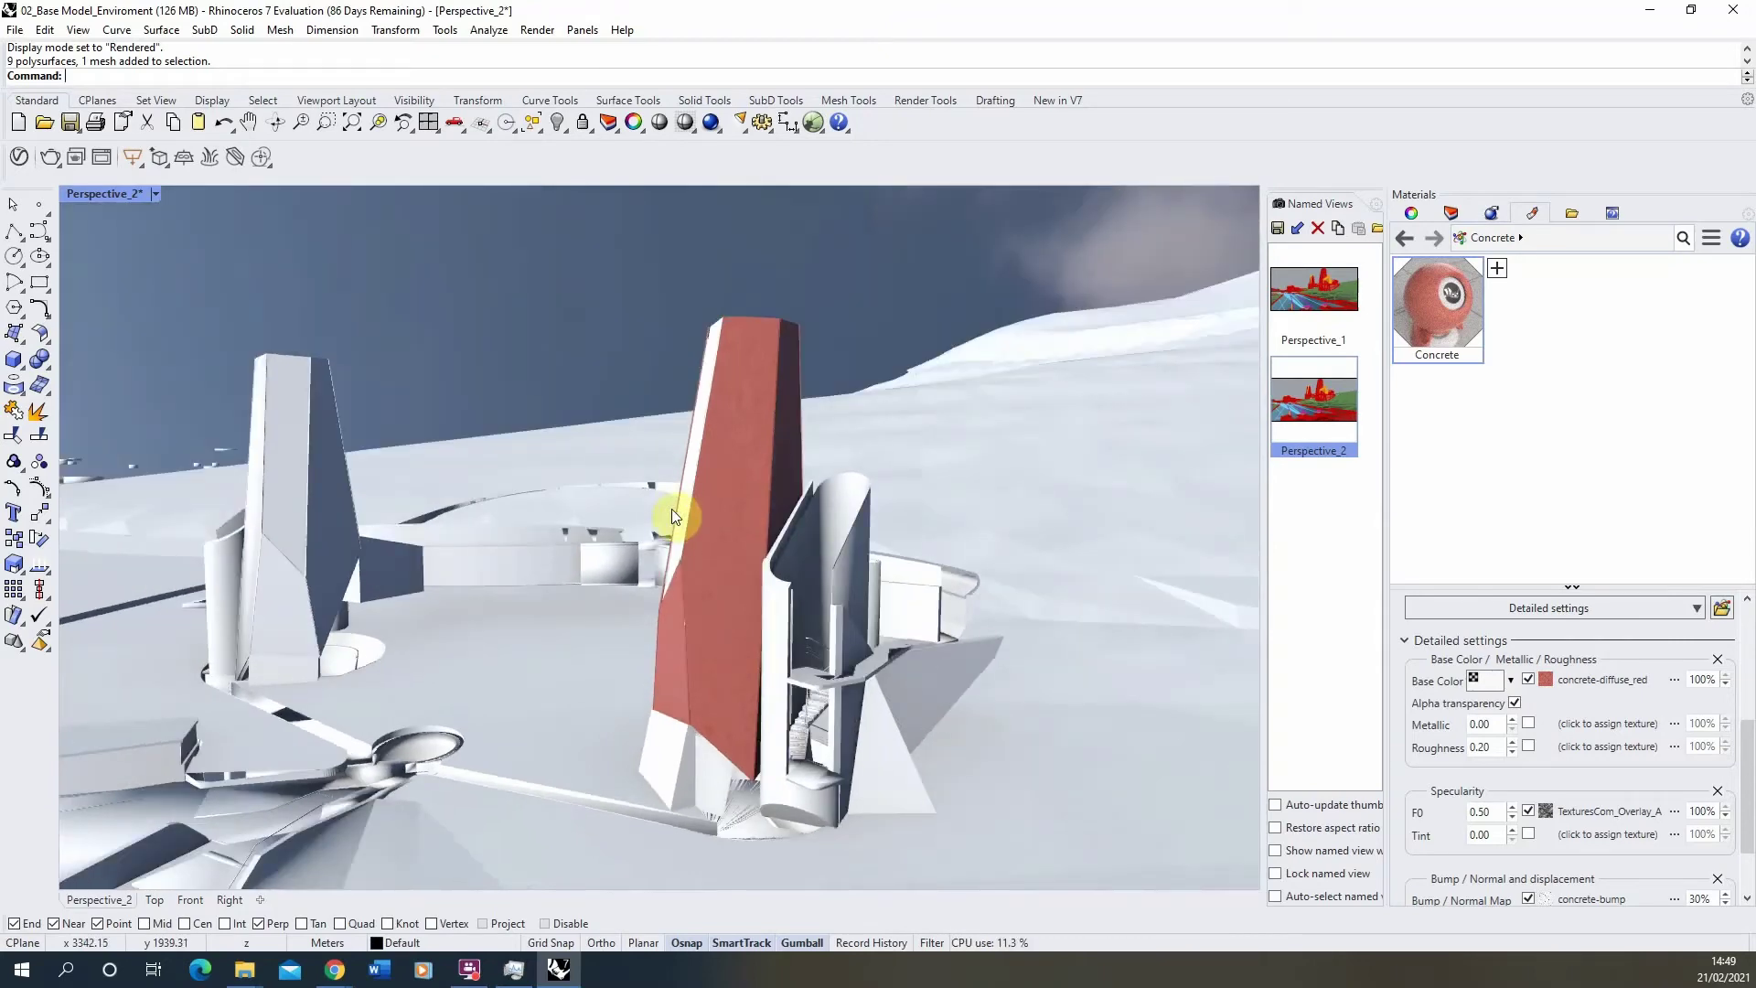
right_click_drag(699, 547, 759, 224, "ctrl")
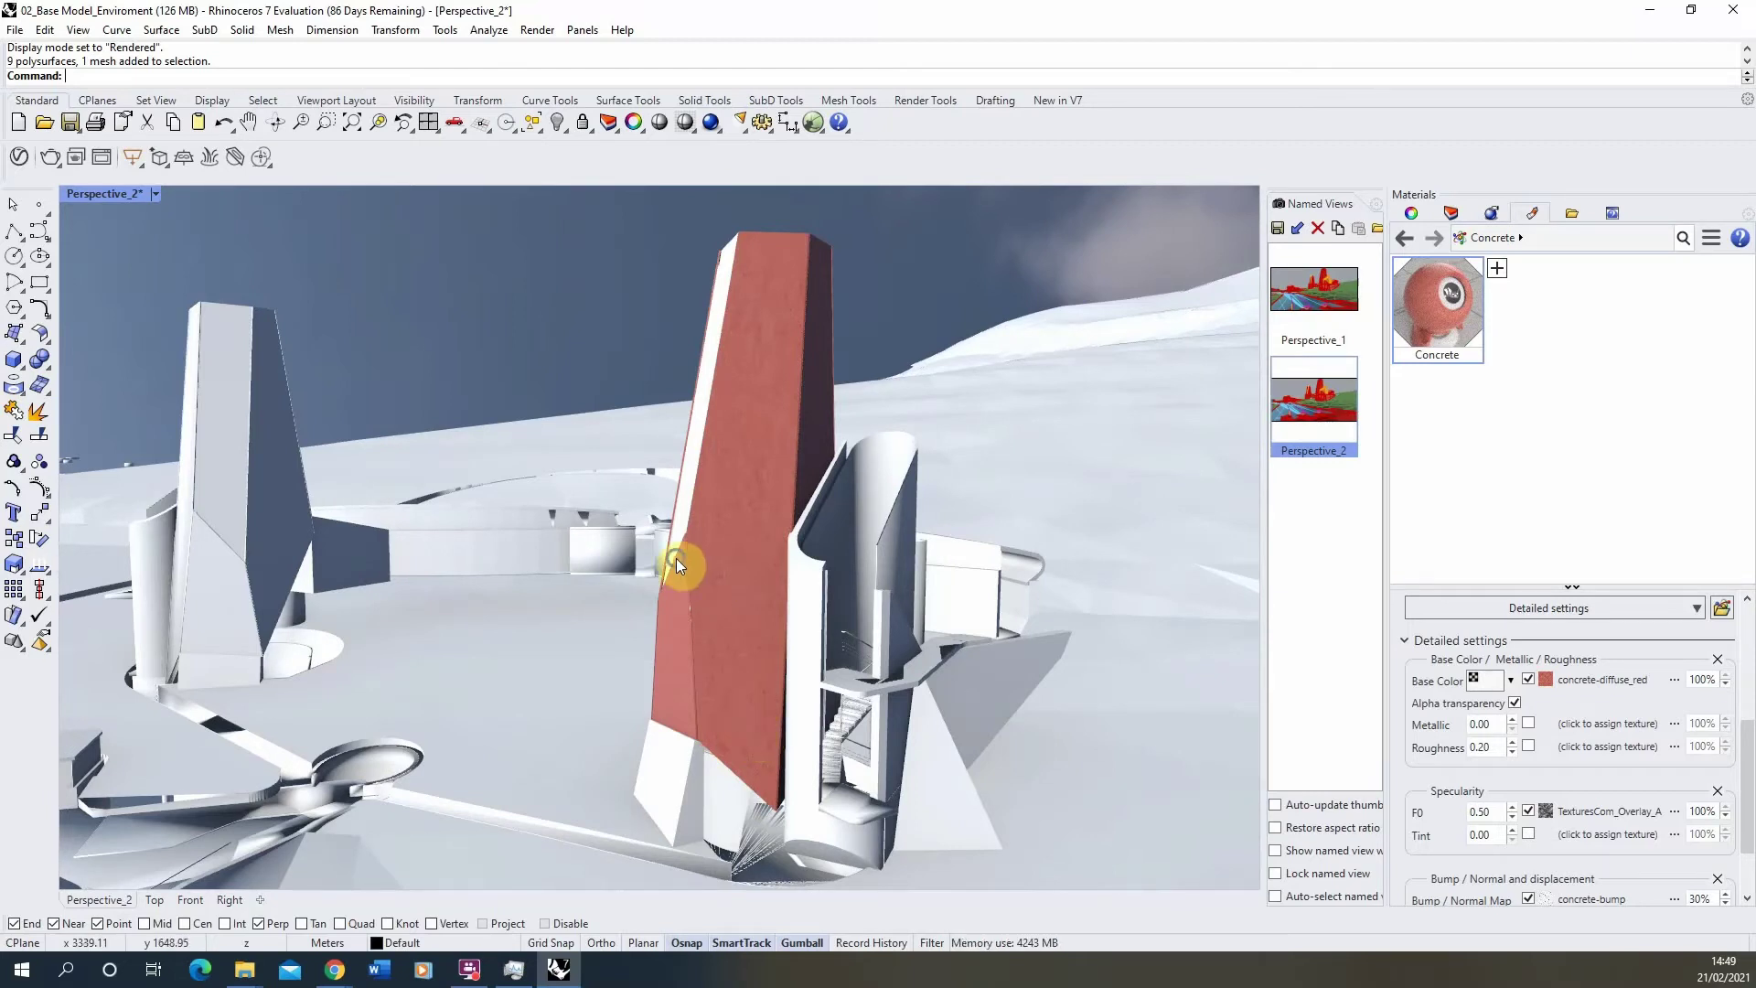
right_click_drag(677, 560, 674, 572)
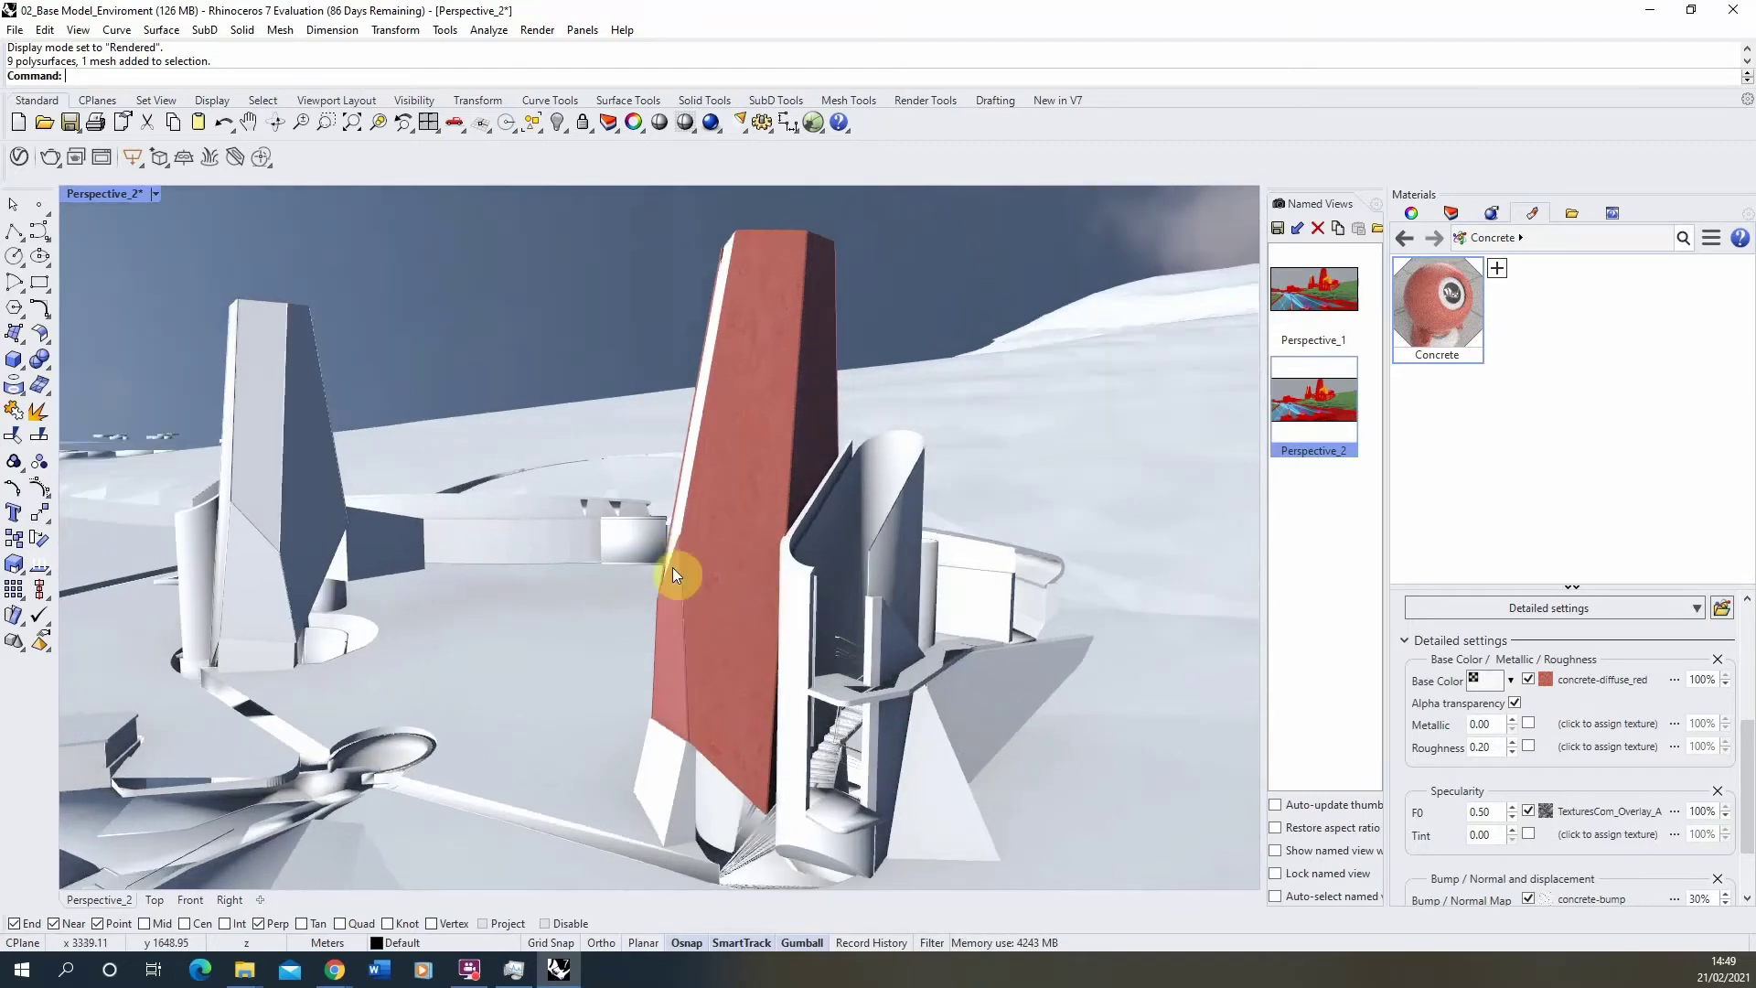
- Apply a capped box texture mapping of about 2.7 × 3.4 × 2.9 m to the tower group, drawing the box on the ground beside it
left_click(747, 565)
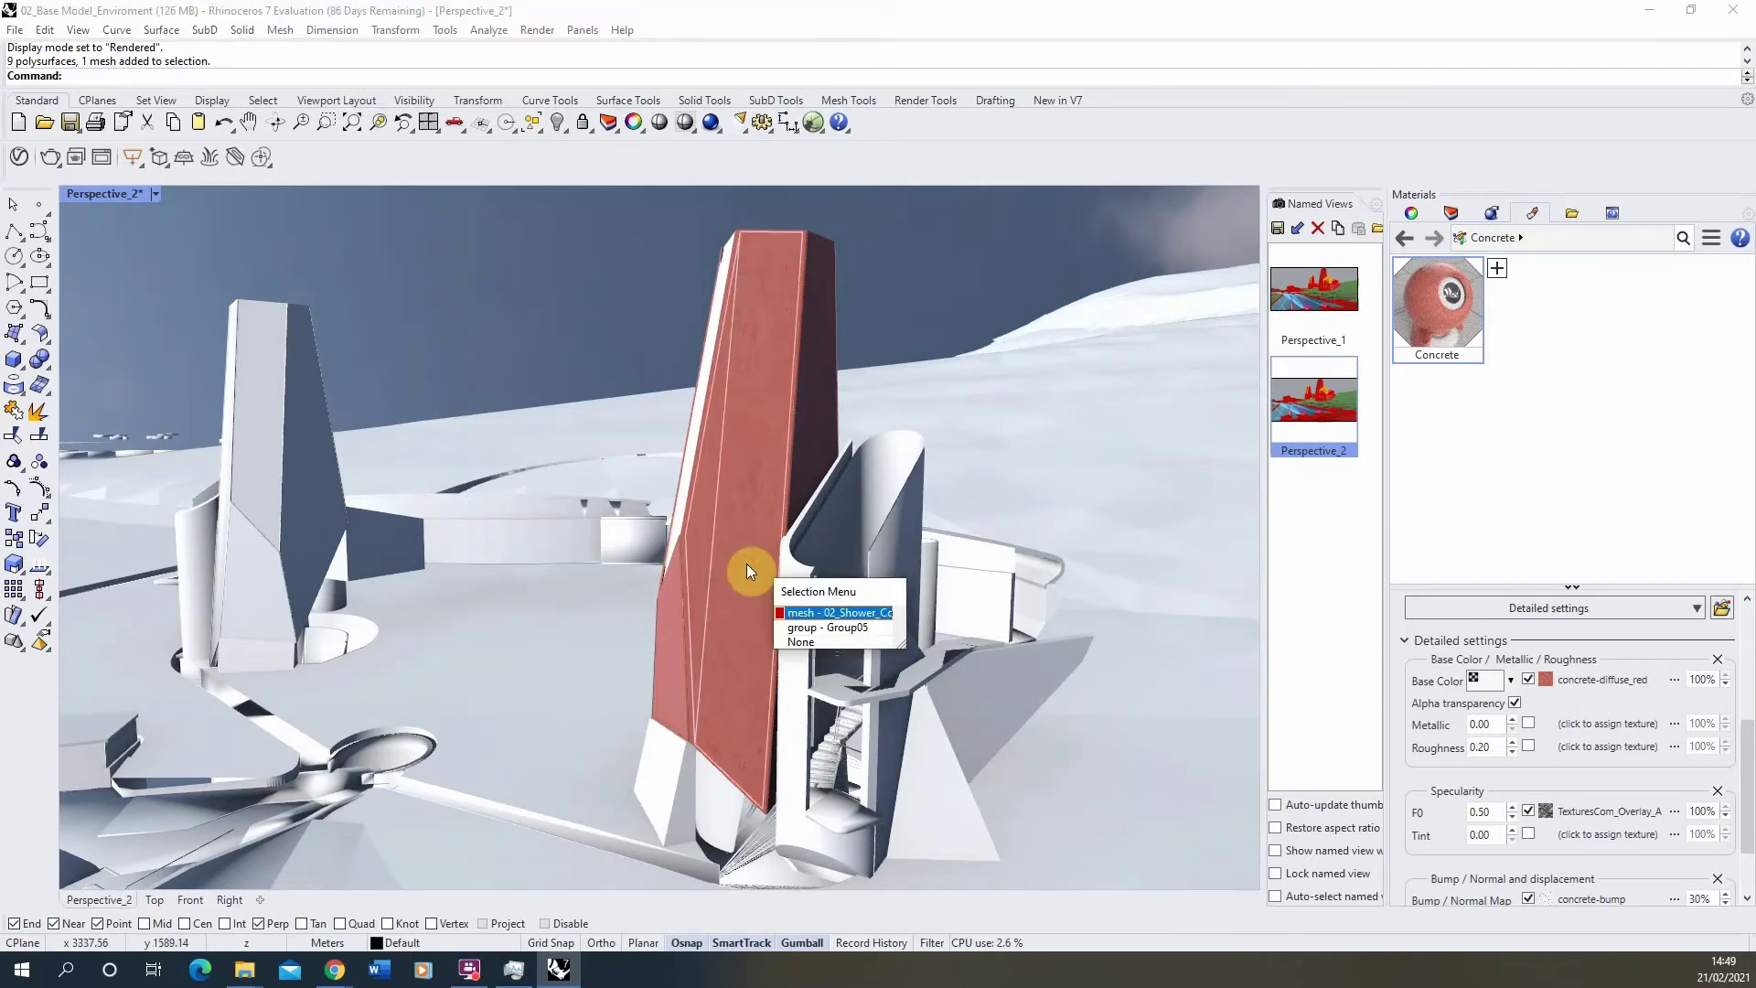
left_click(827, 627)
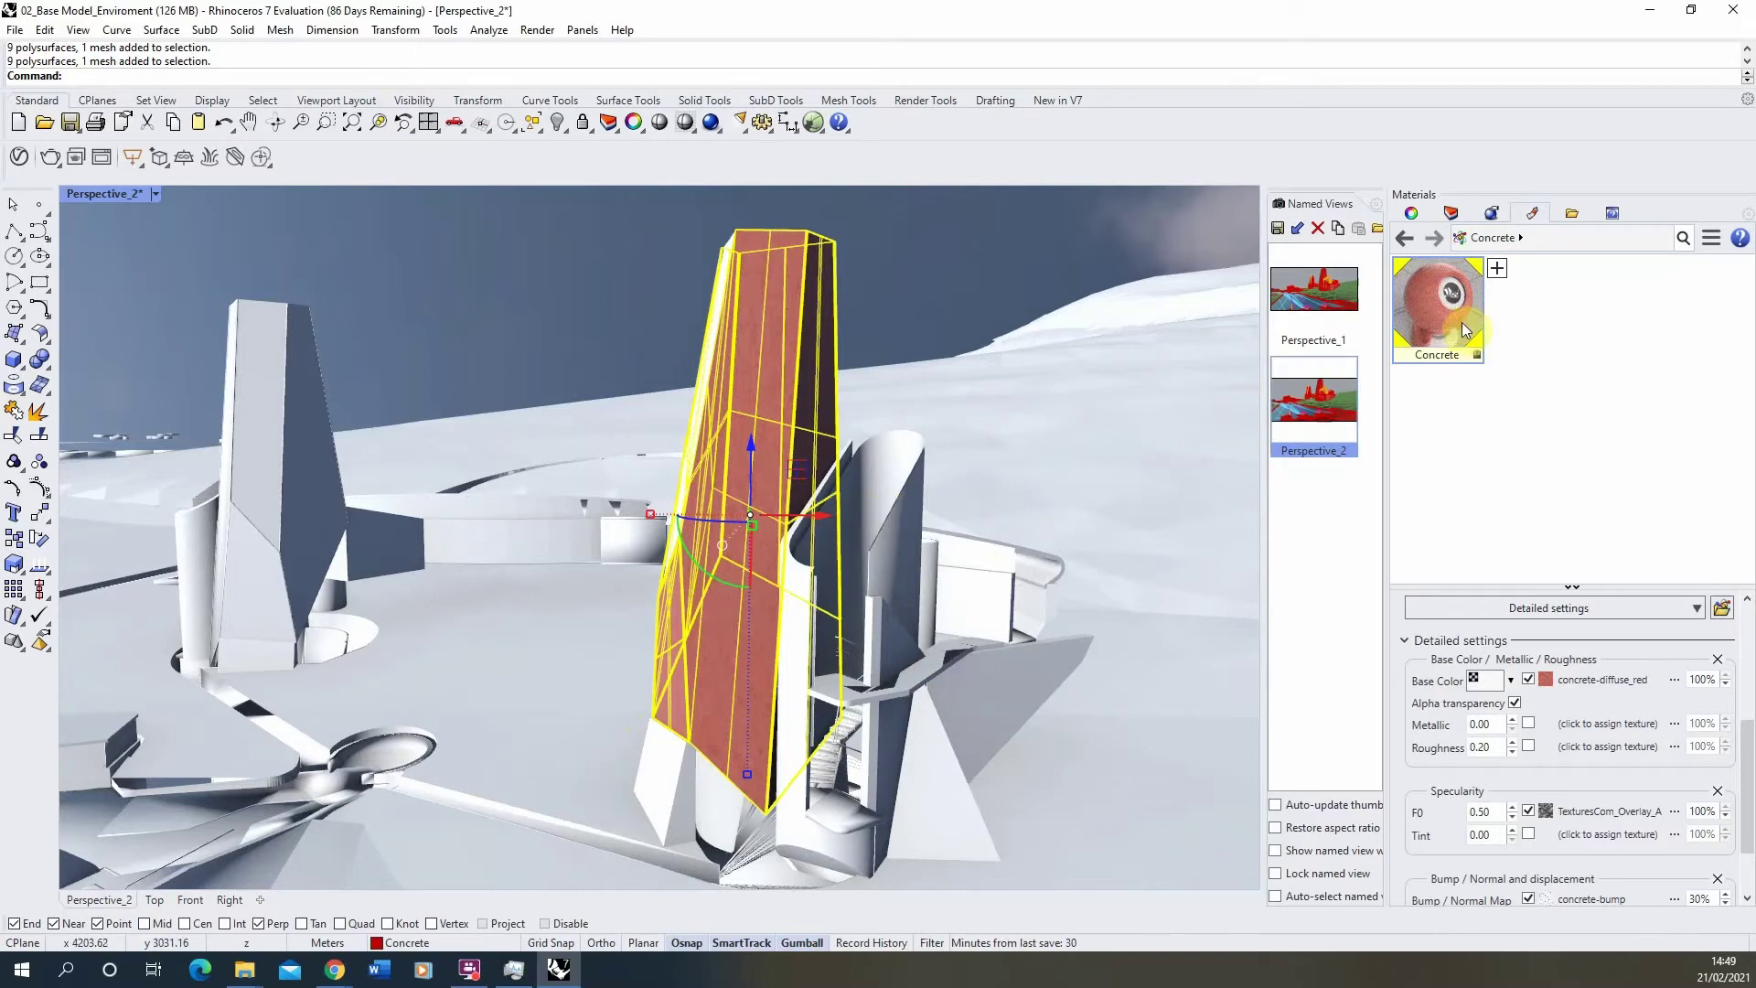
left_click(1413, 214)
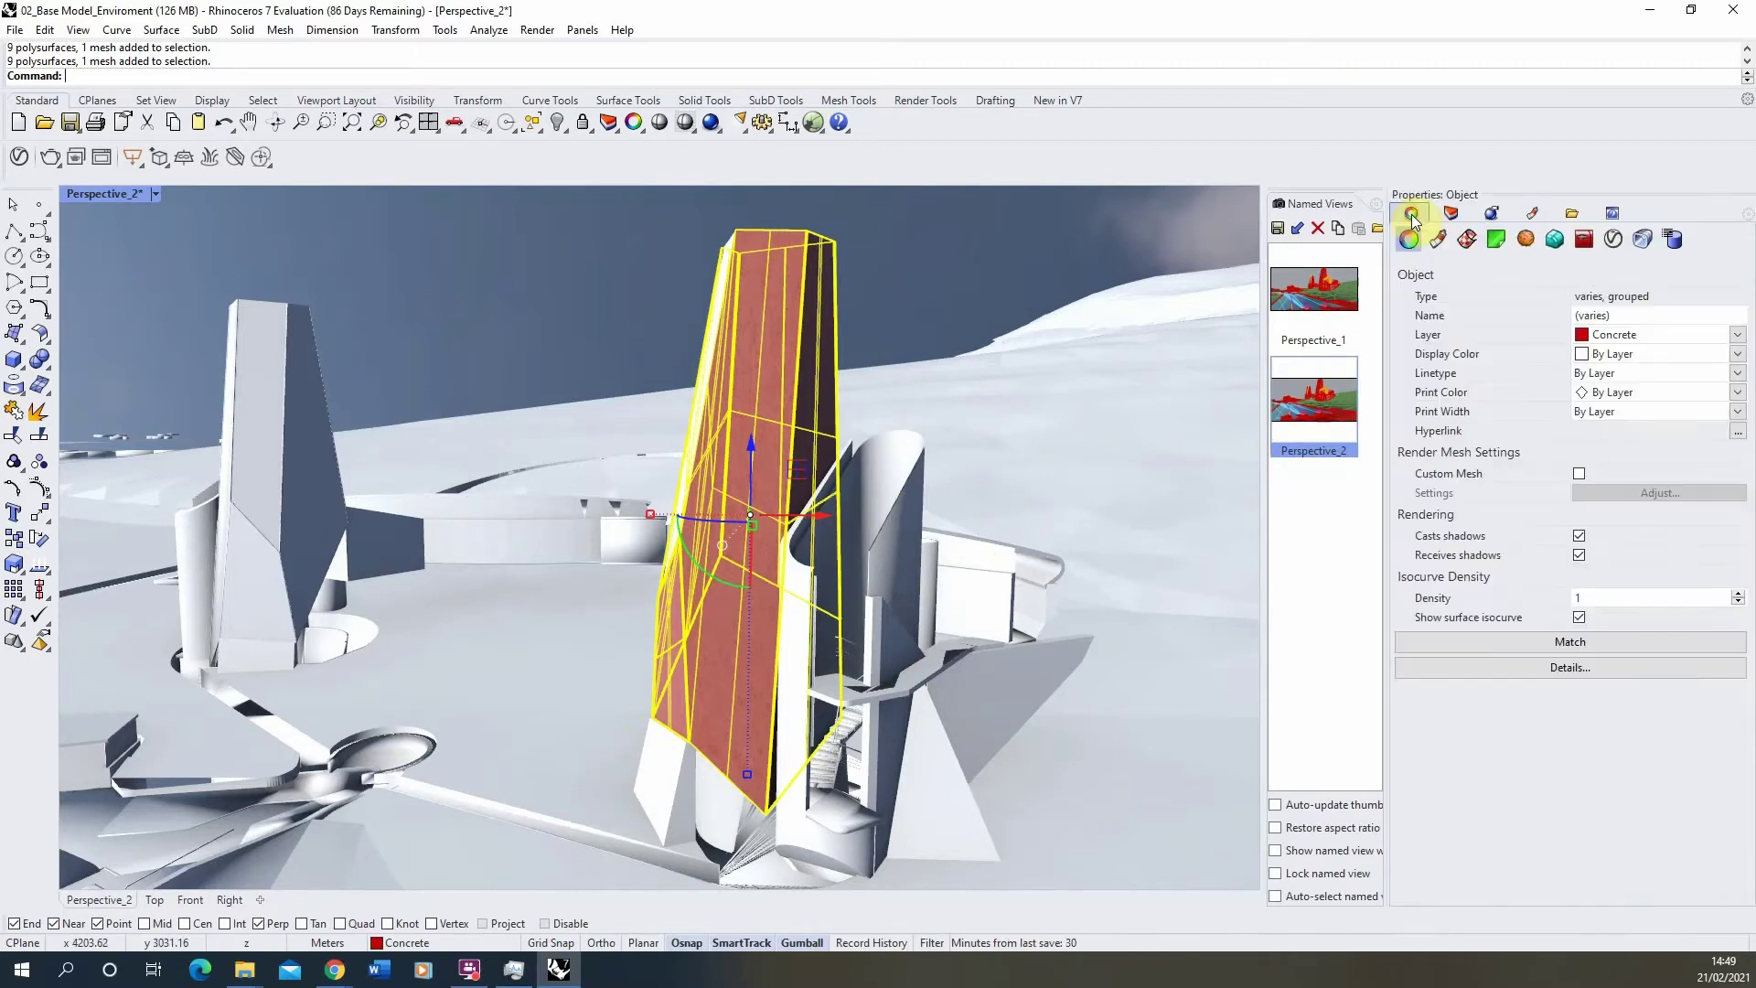
left_click(1466, 240)
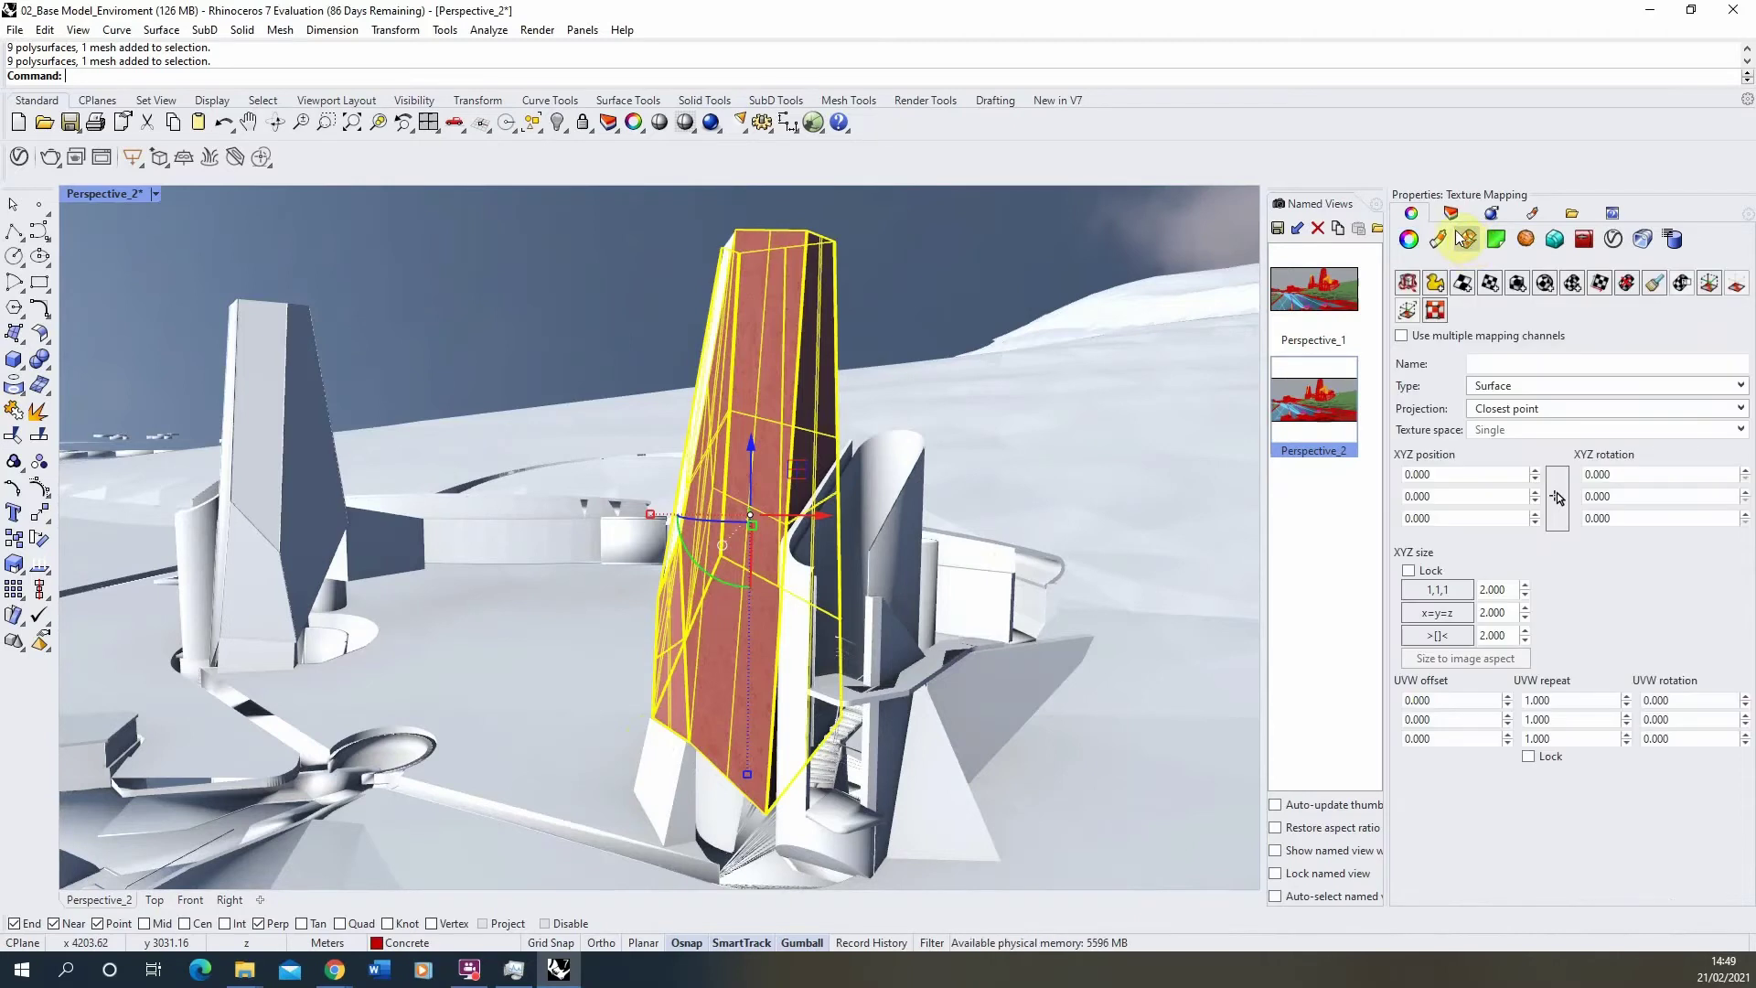
left_click(1521, 288)
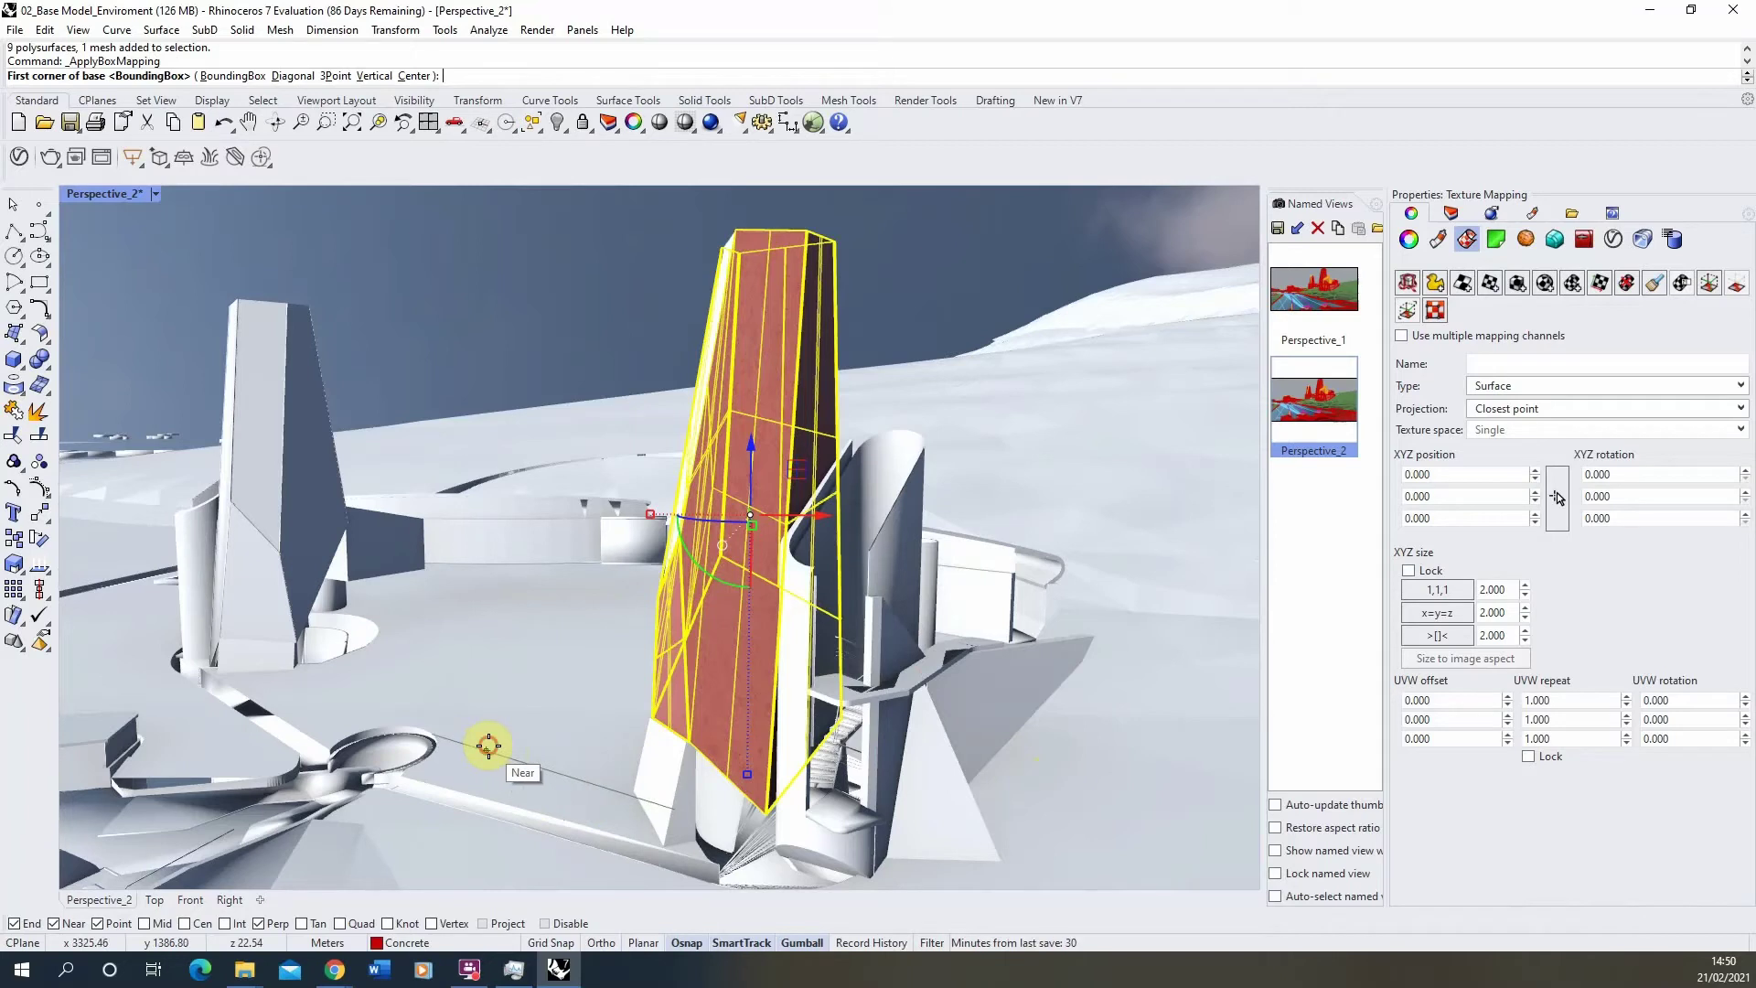
left_click(487, 750)
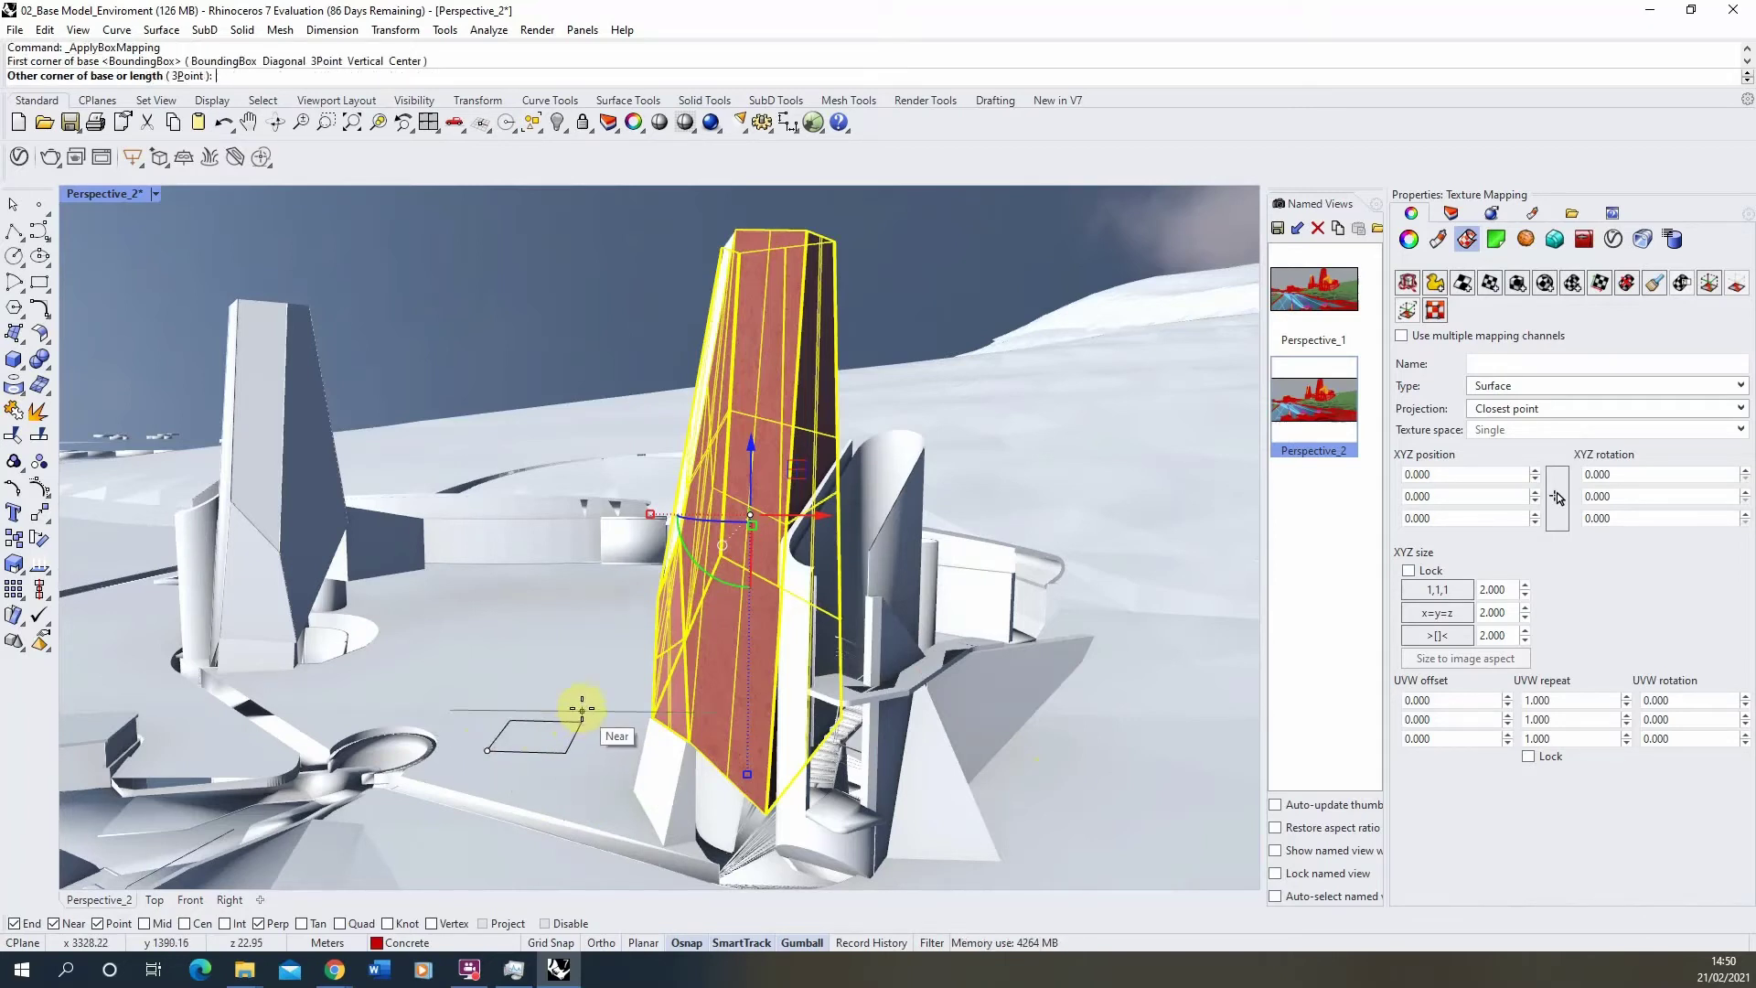
left_click(582, 706)
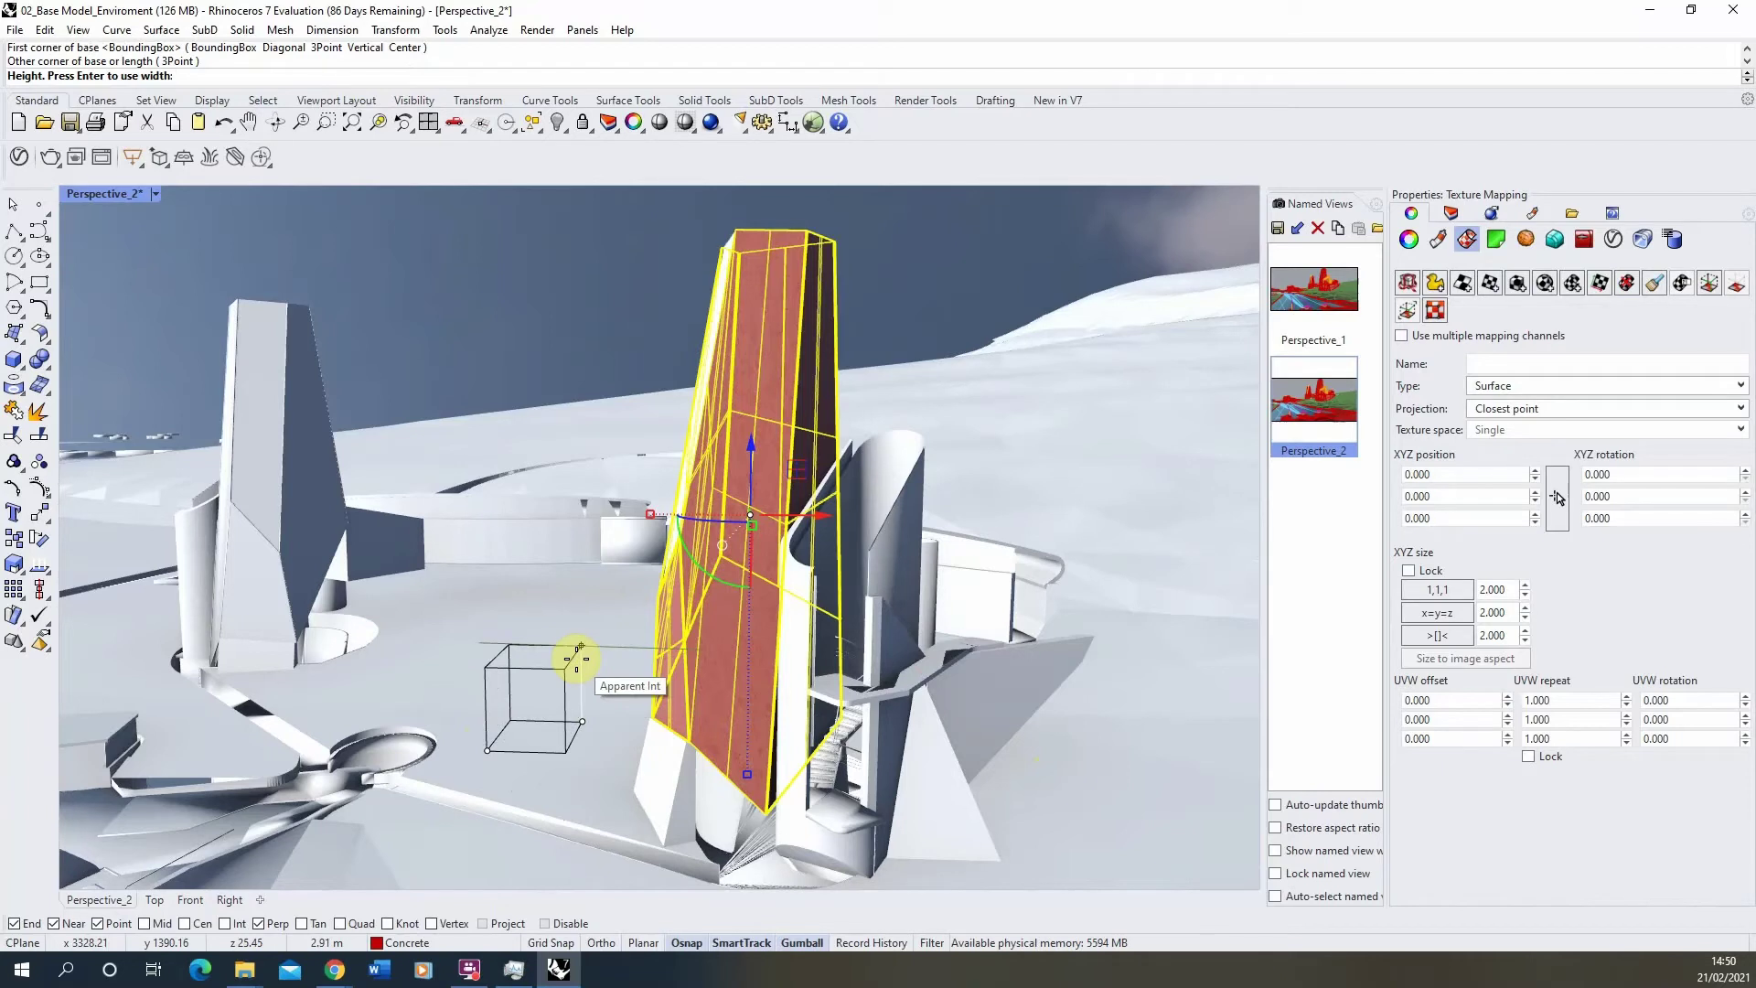
left_click(578, 657)
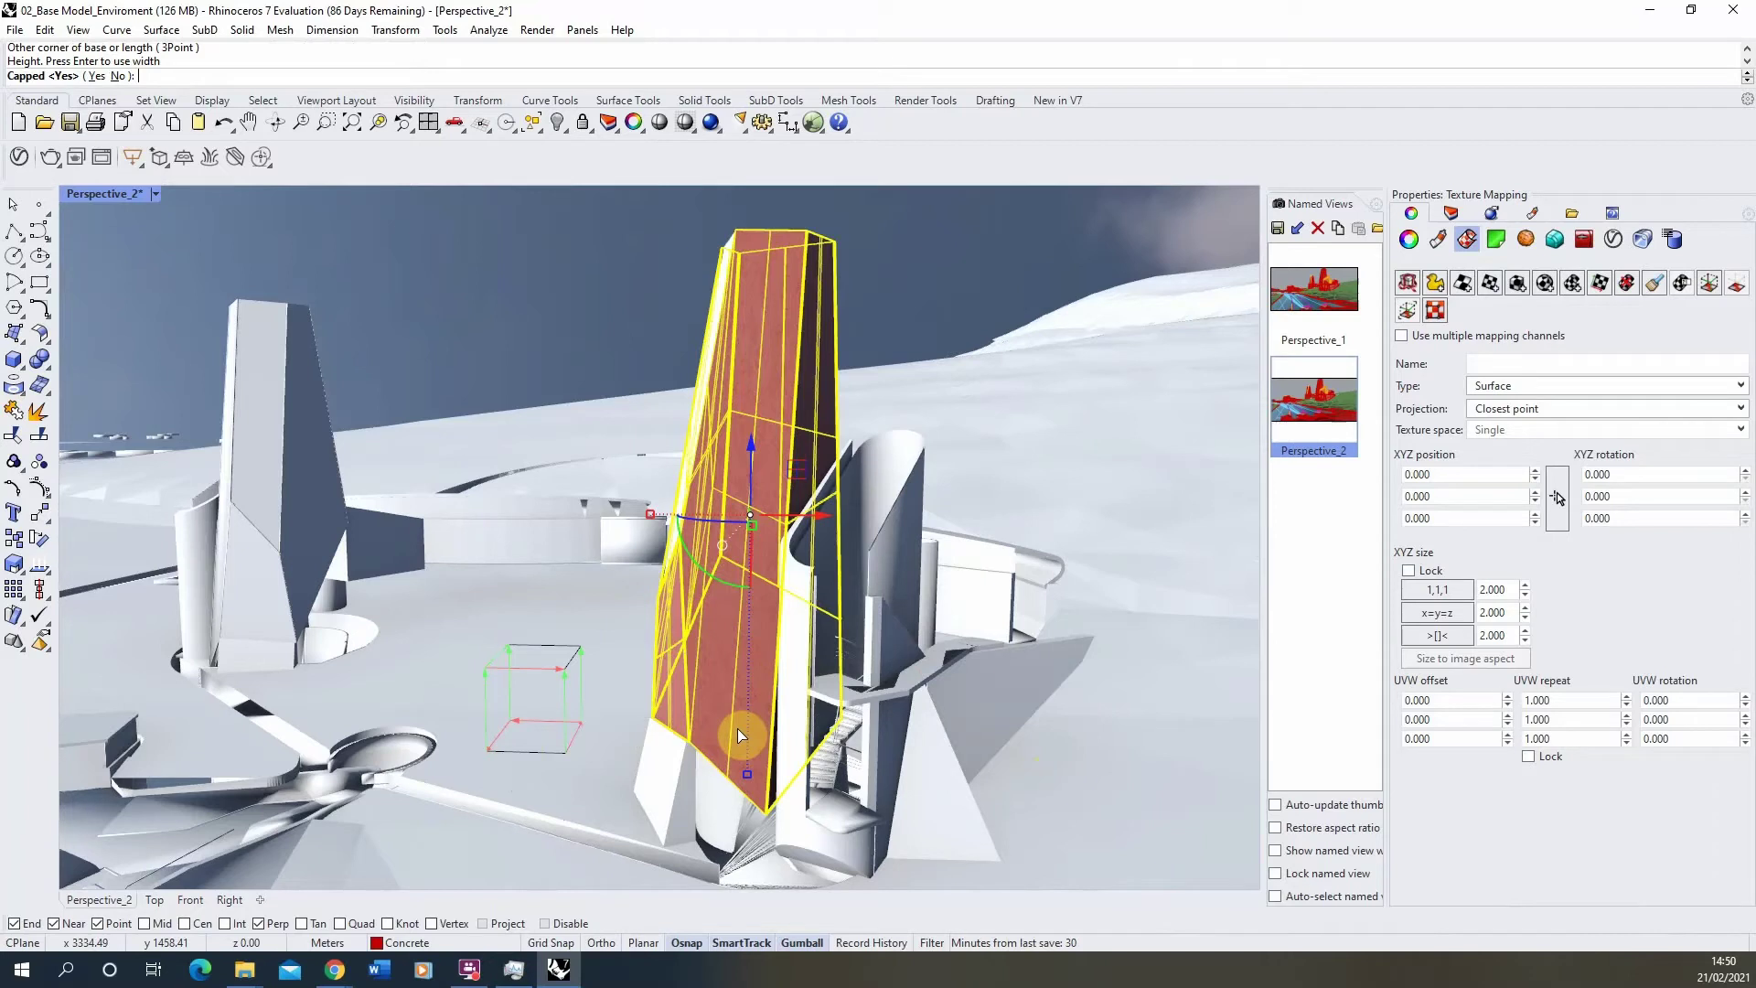
left_click(677, 640)
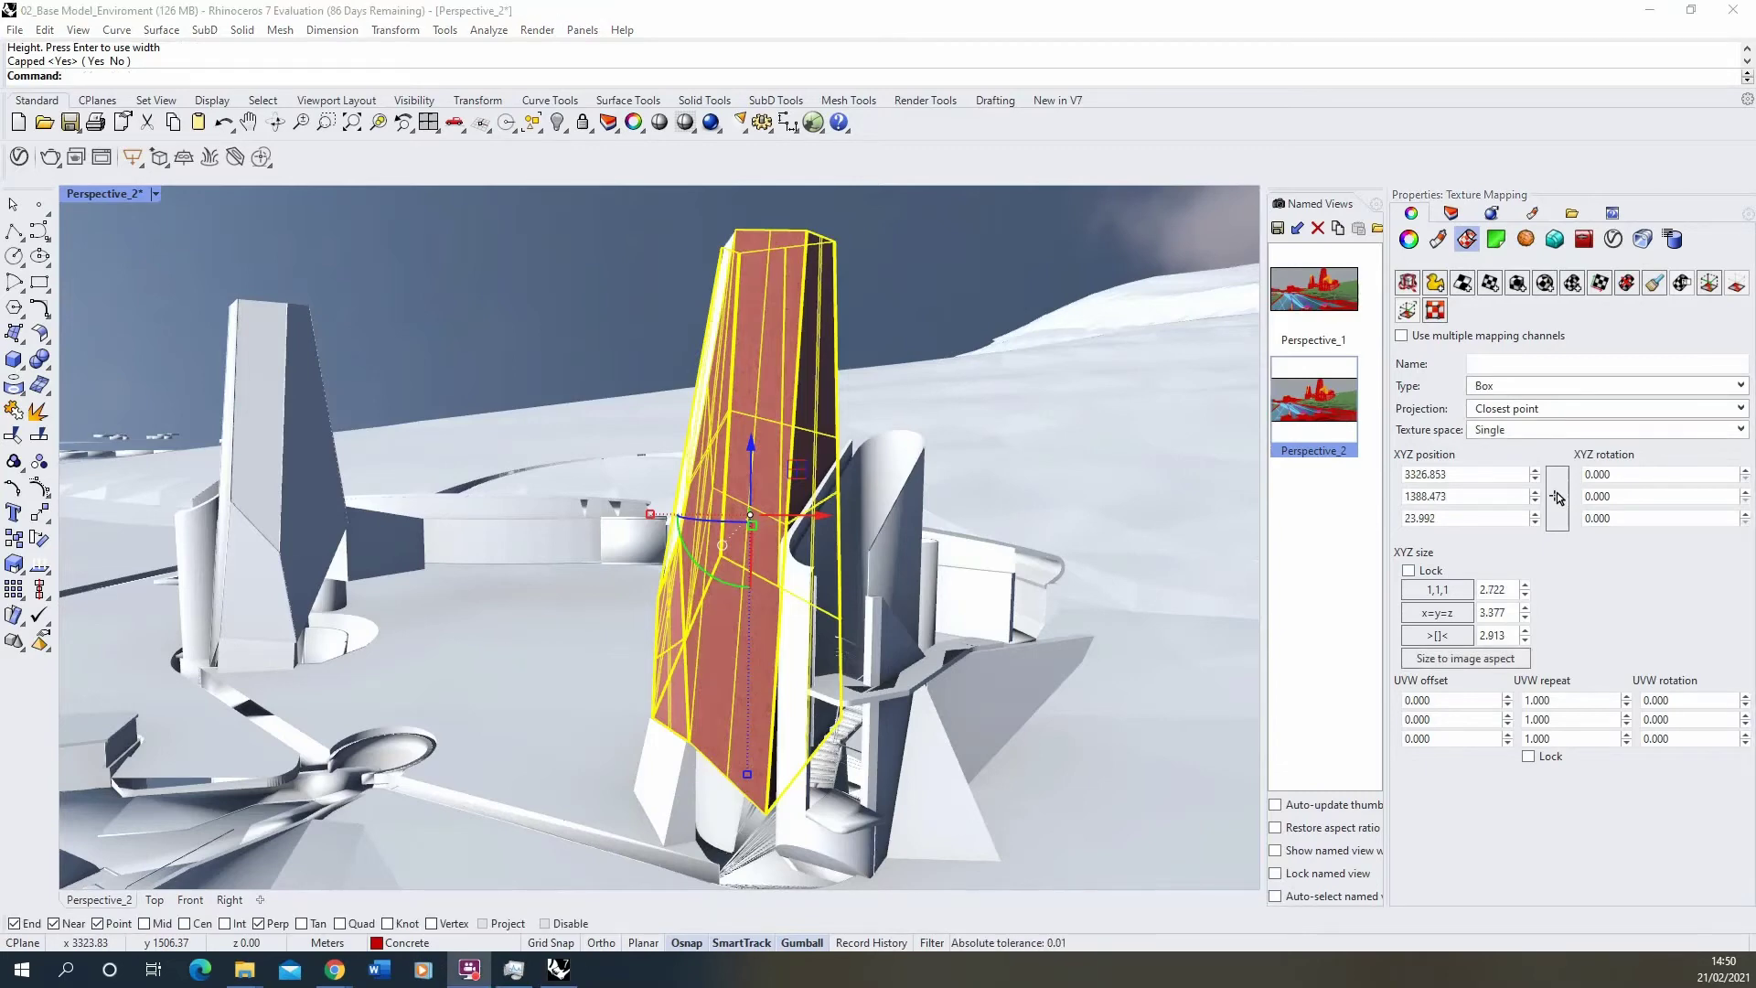
- Check the box-mapped texture on the tallest tower and set its mapping size to 4 m in X, Y and Z
scroll(756, 485, "up", 5)
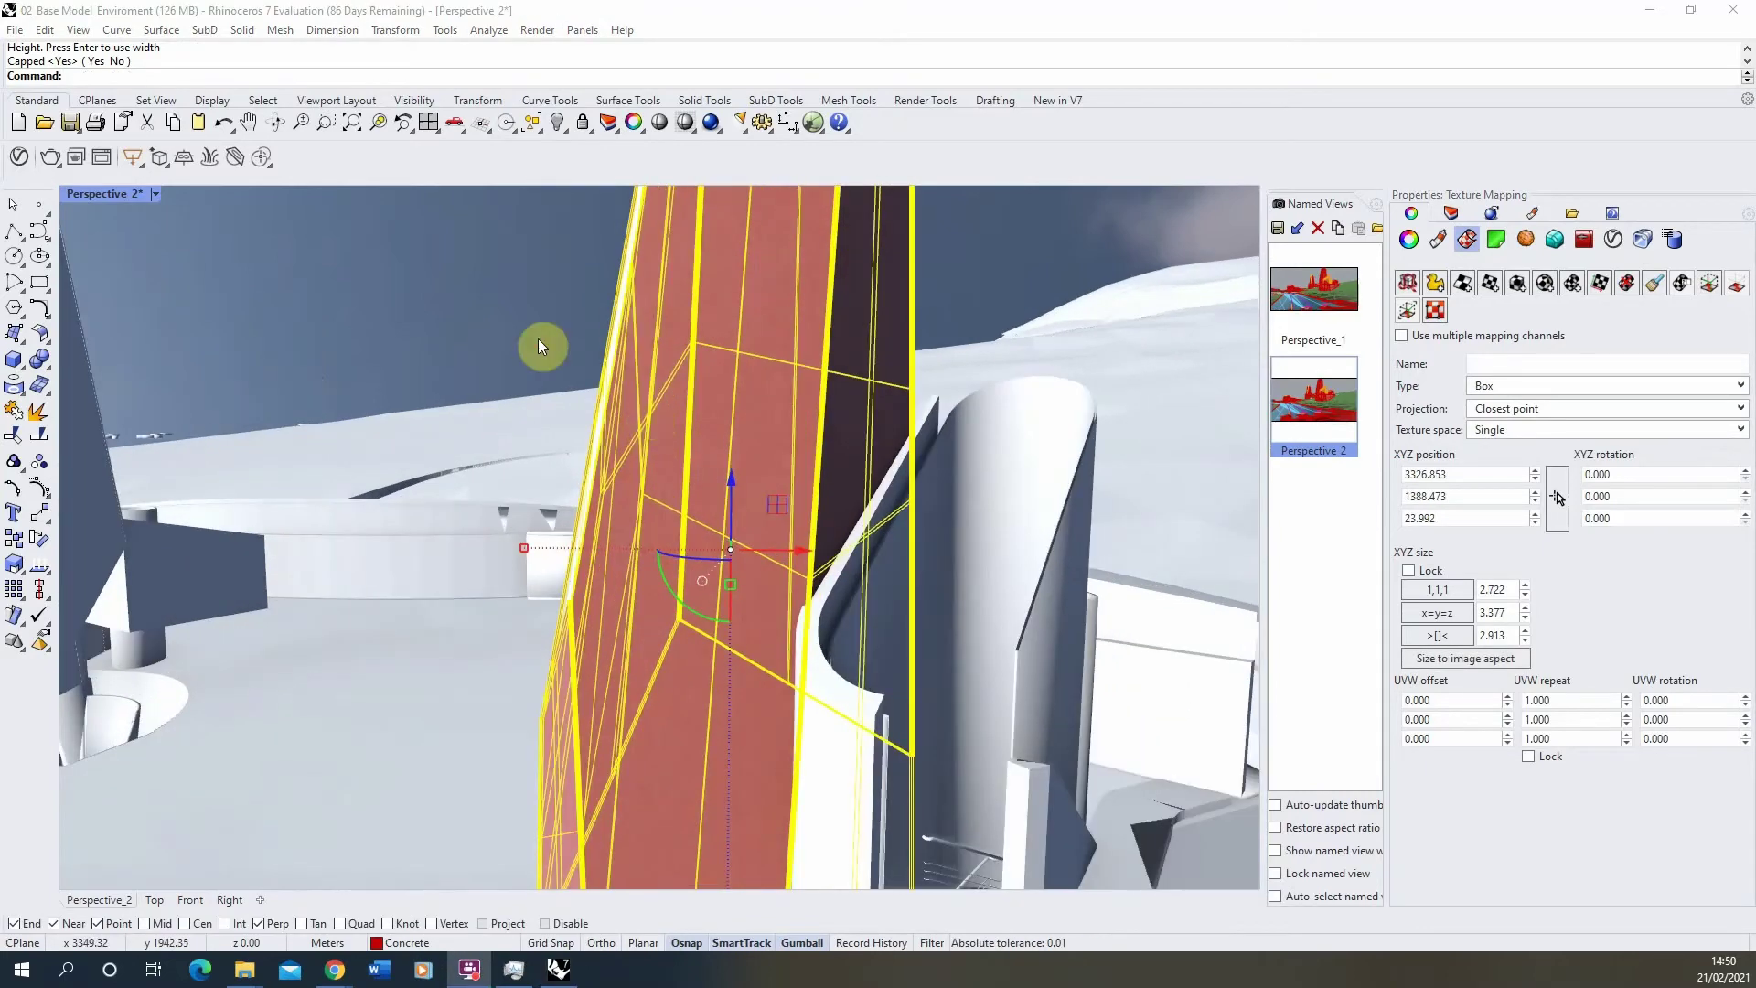
left_click(538, 342)
scroll(704, 466, "up", 5)
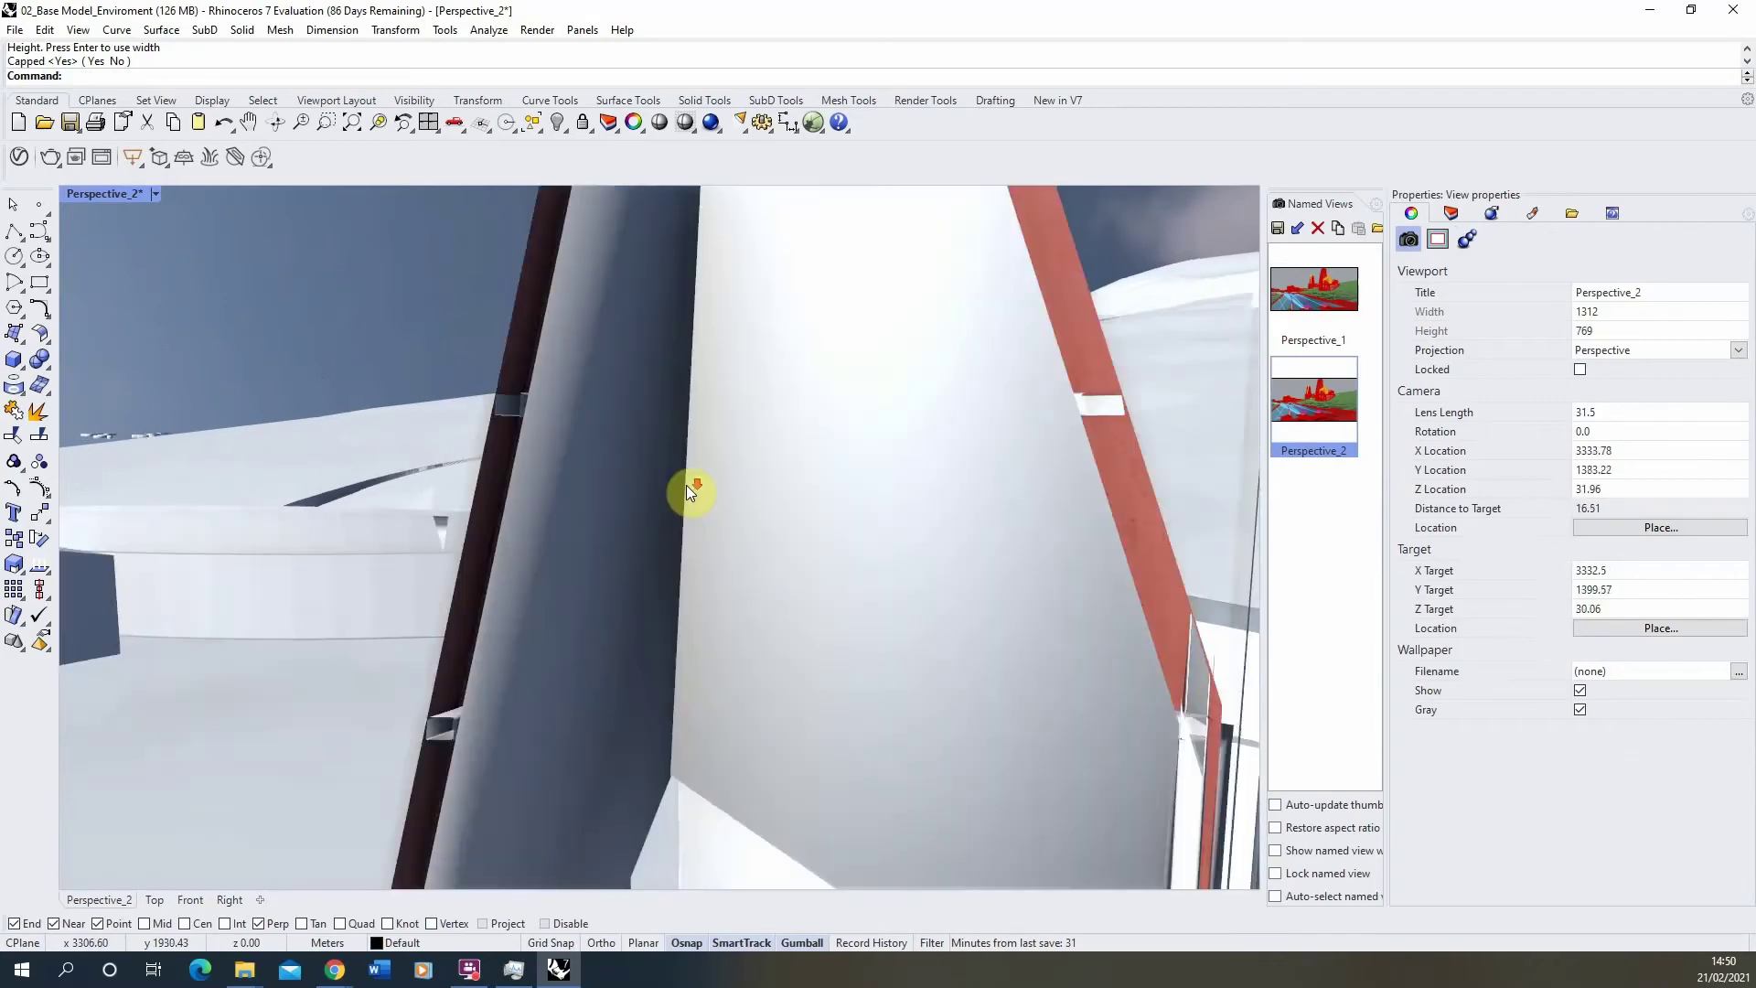
scroll(686, 485, "down", 3)
right_click_drag(709, 583, 652, 564)
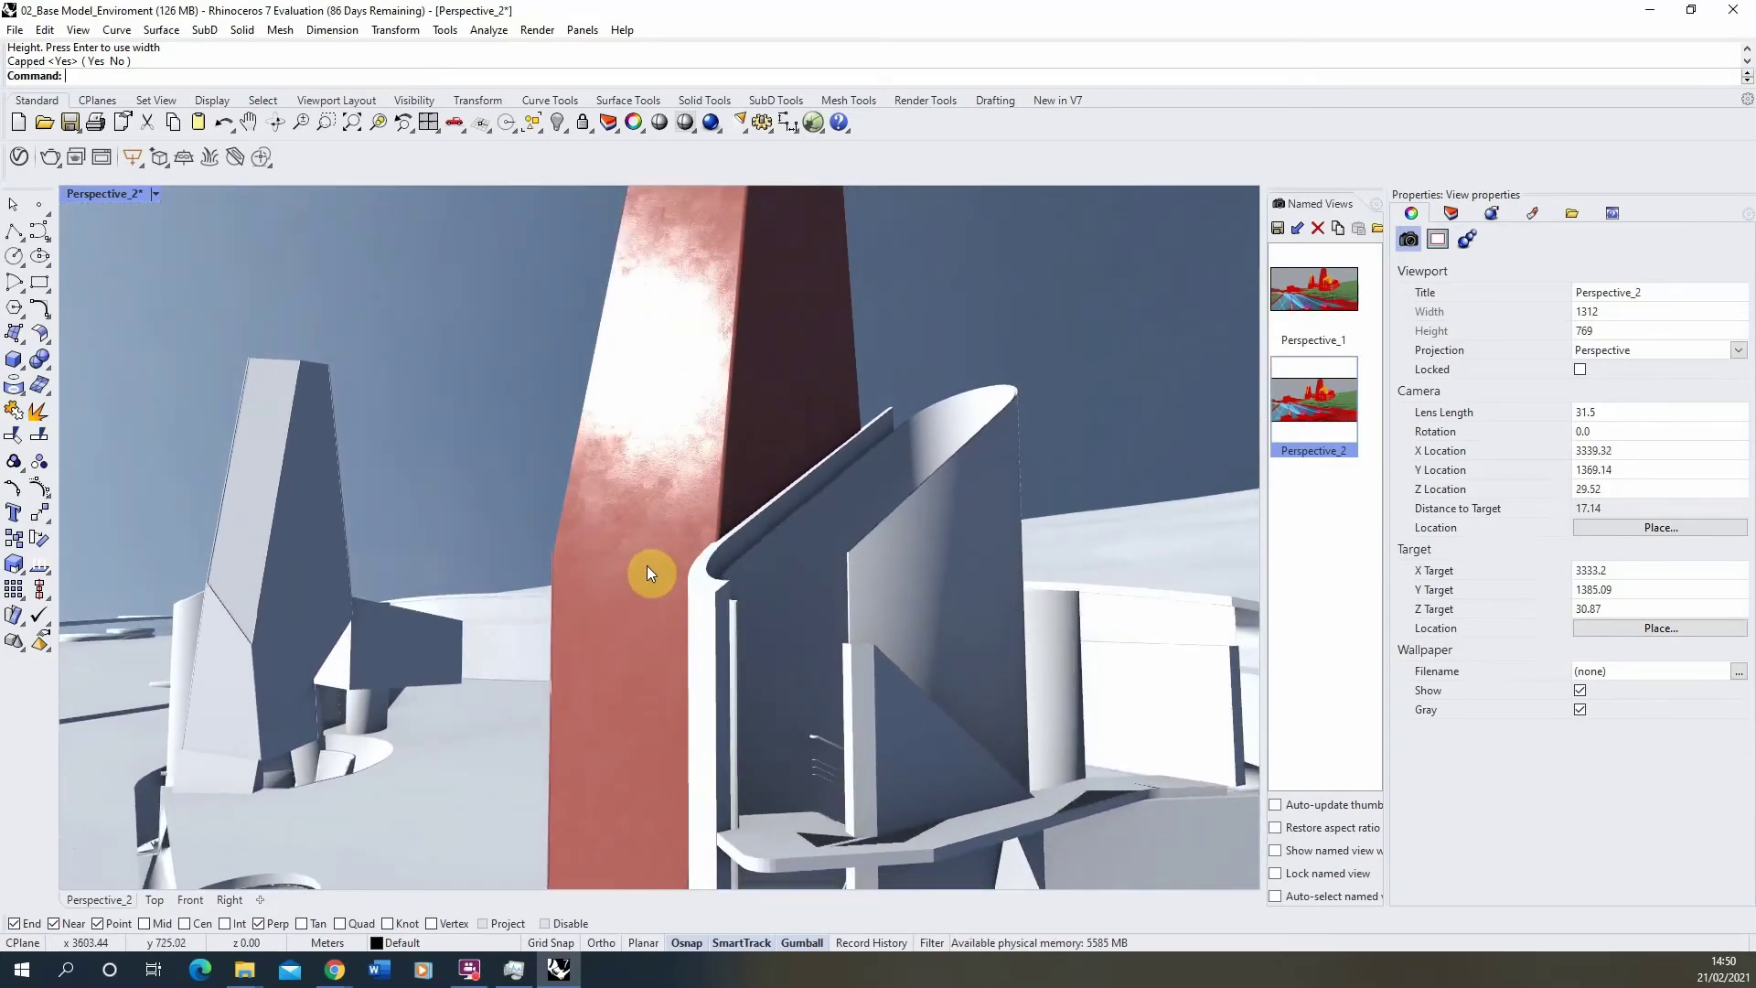
left_click(645, 567)
left_click(743, 624)
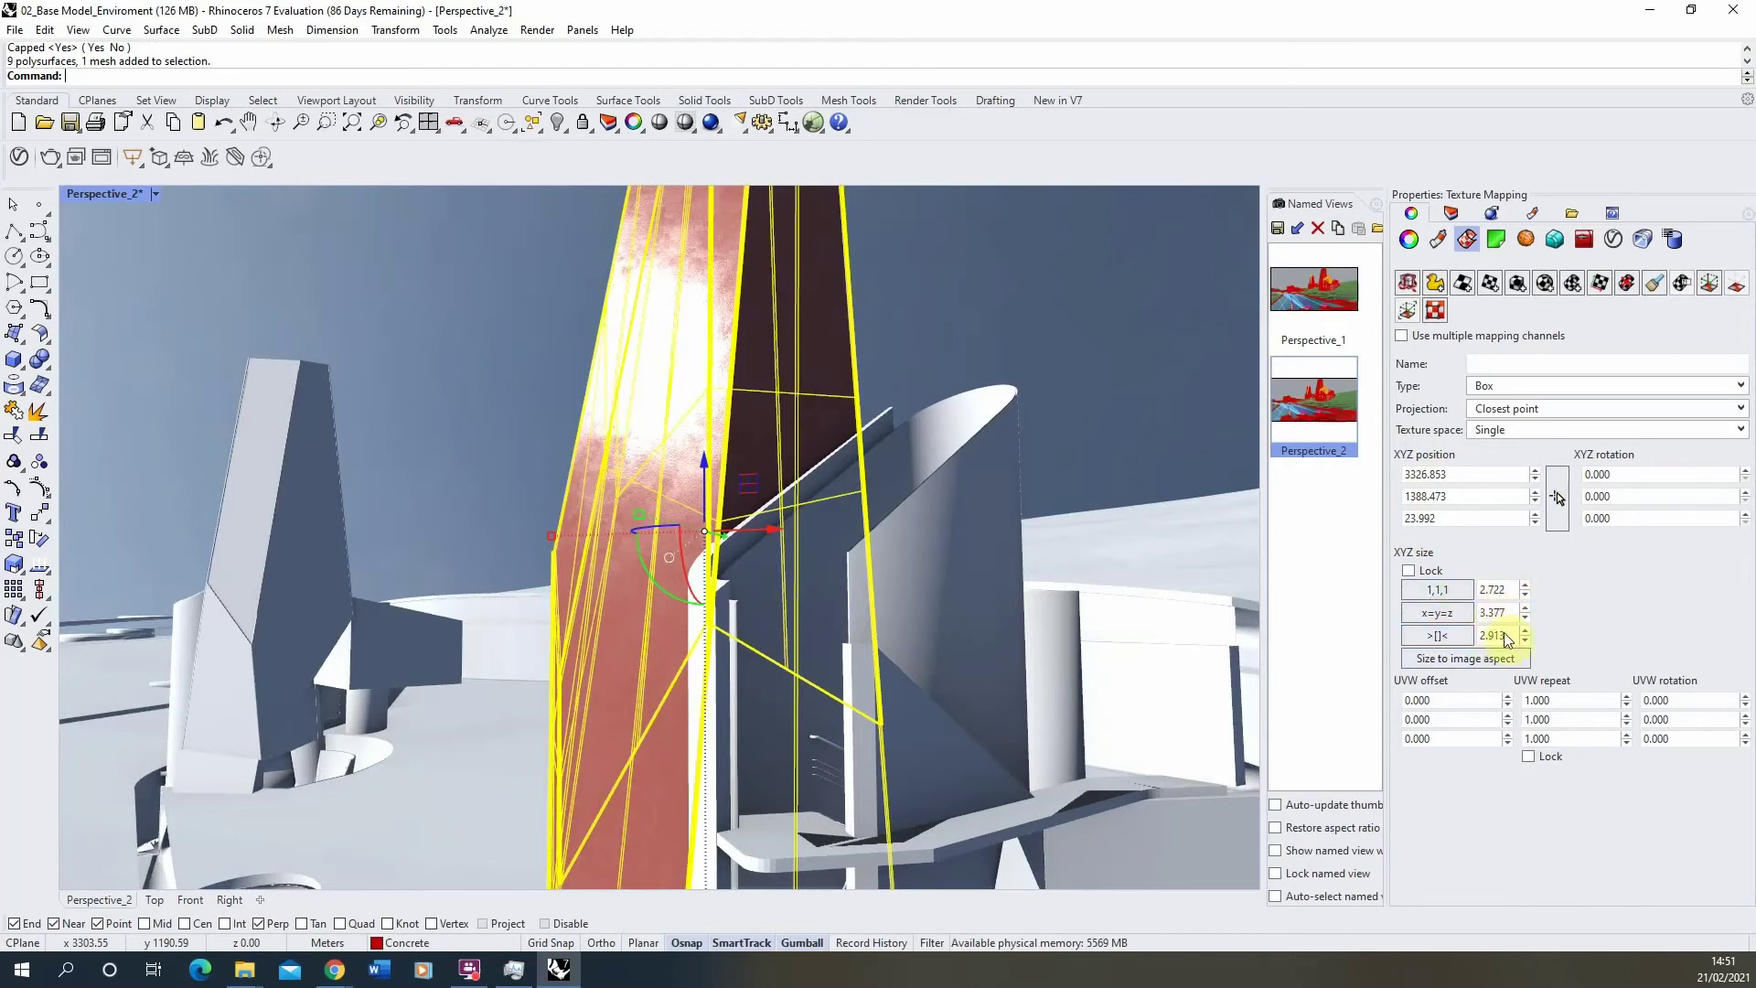
left_click(1506, 589)
type("4")
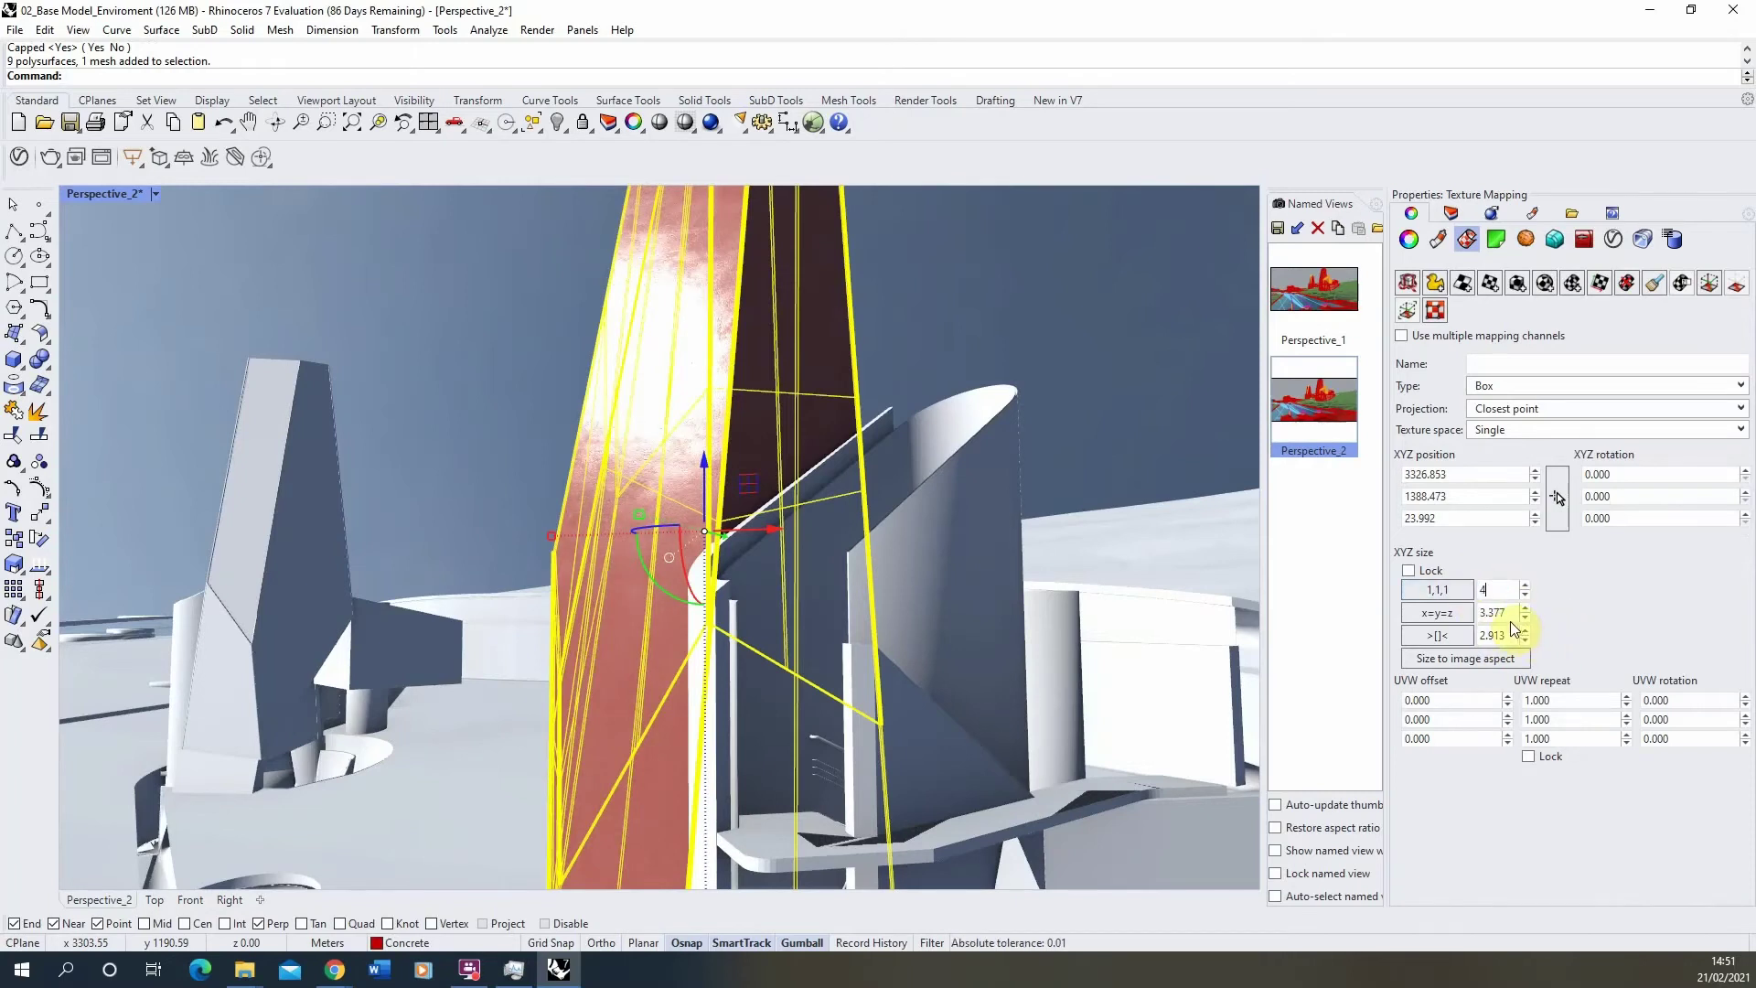
key("Tab")
type("4")
key("Tab")
type("4")
left_click(1498, 612)
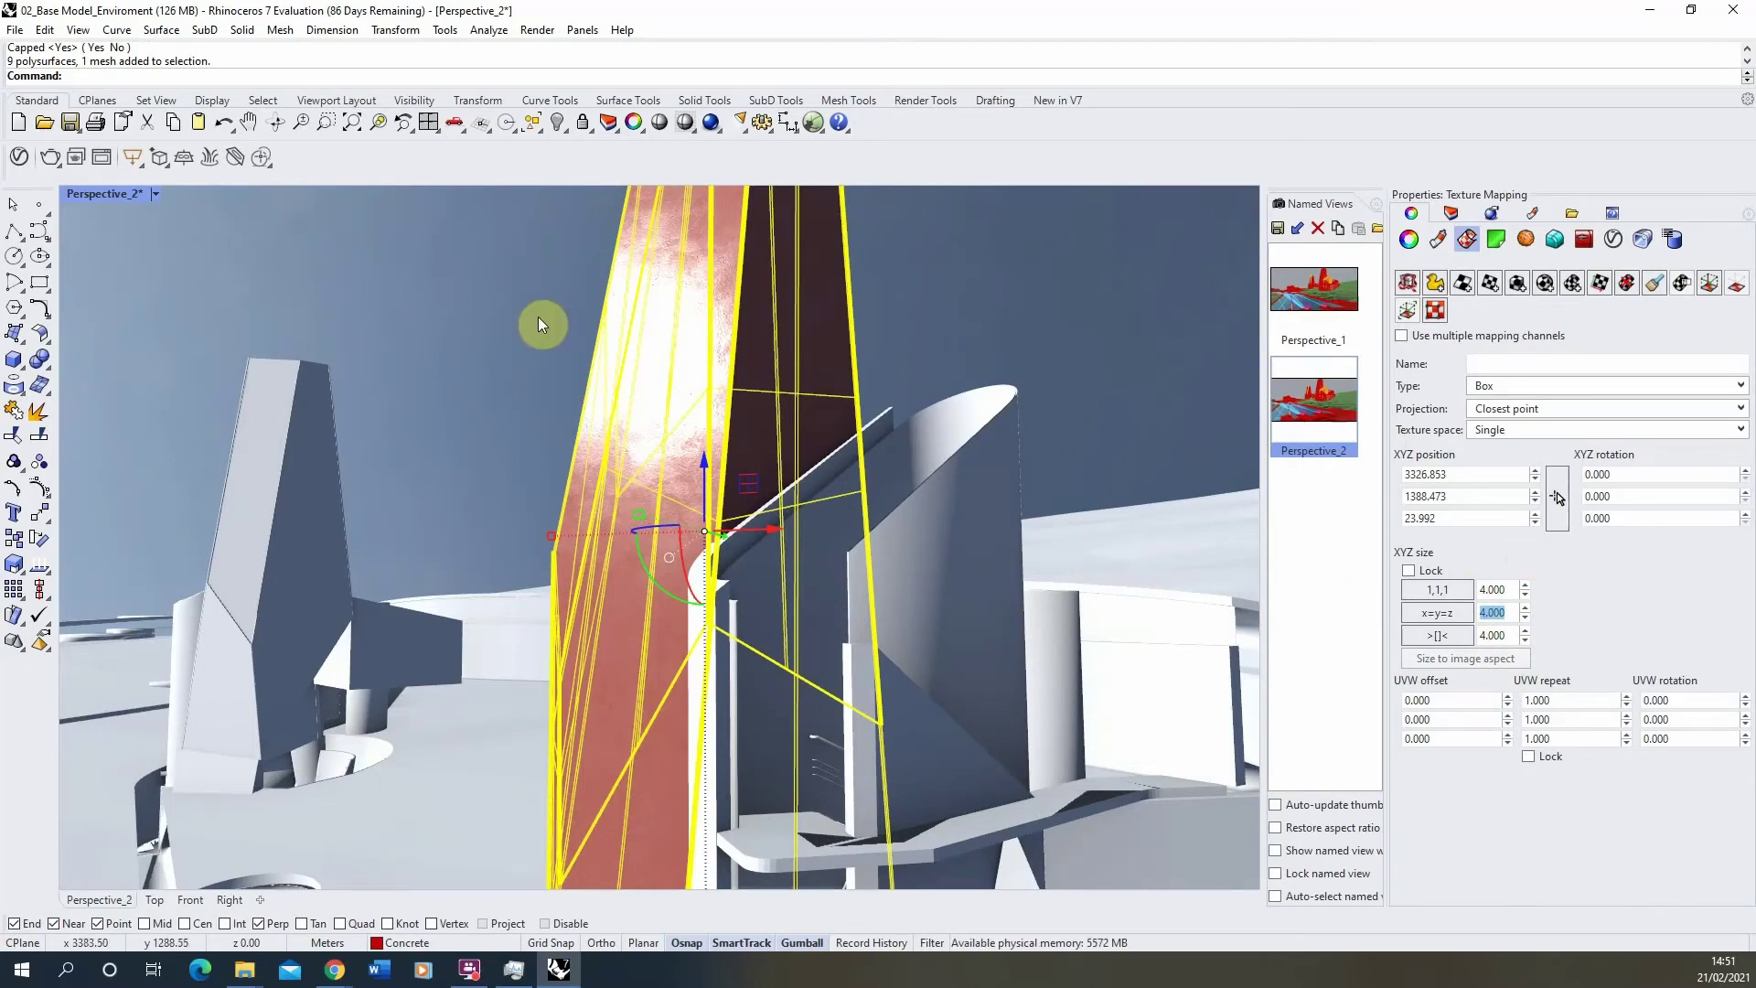
left_click(494, 394)
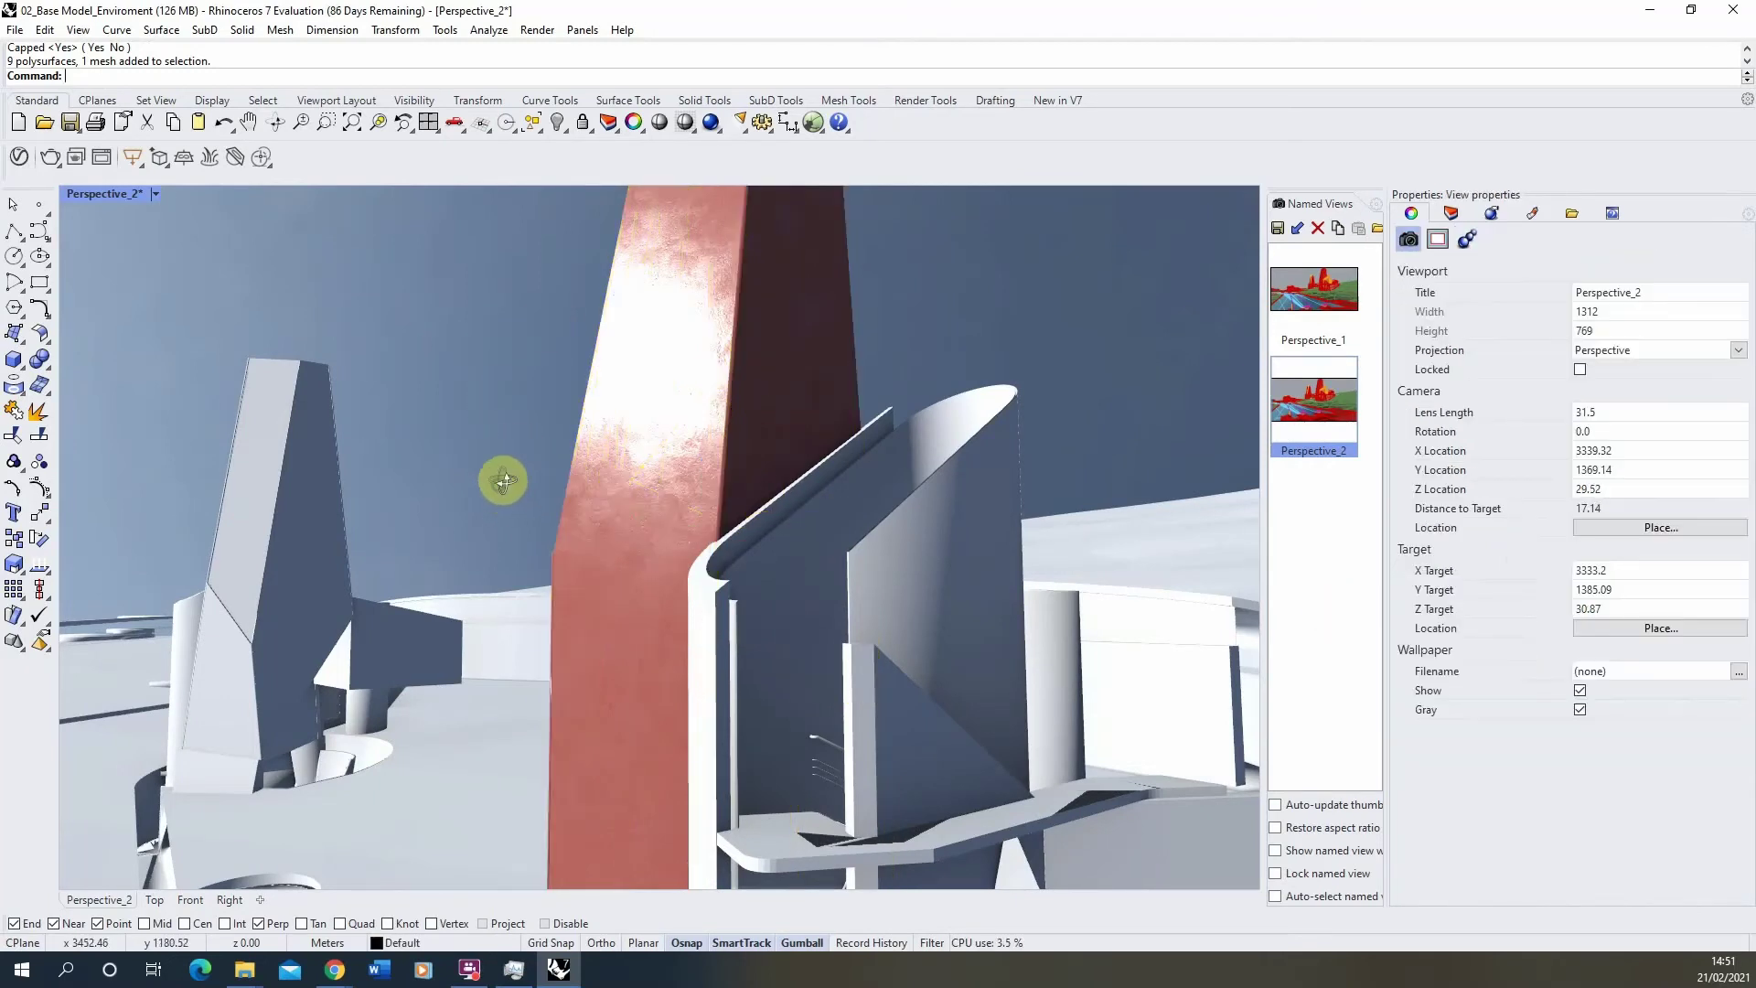
- Restore the Perspective_2 named view and set the tower group's box mapping size to 6 m in X, Y and Z
right_click_drag(502, 478, 594, 499)
double_click(1325, 415)
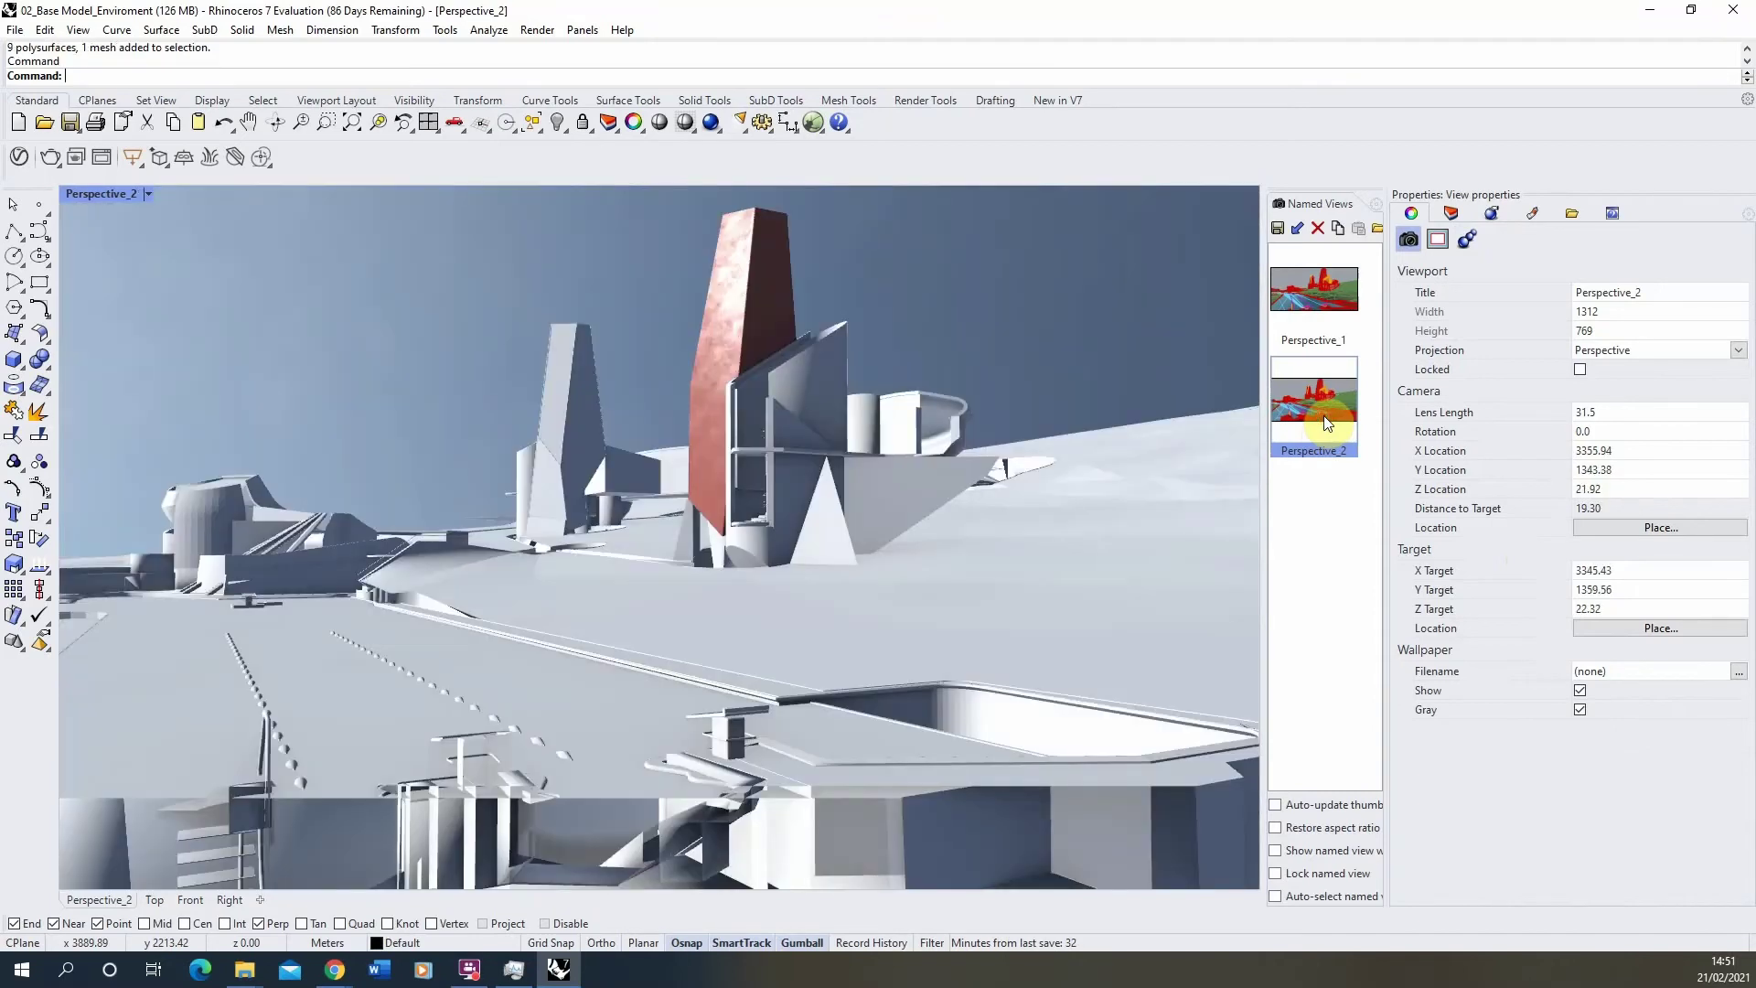
left_click(735, 312)
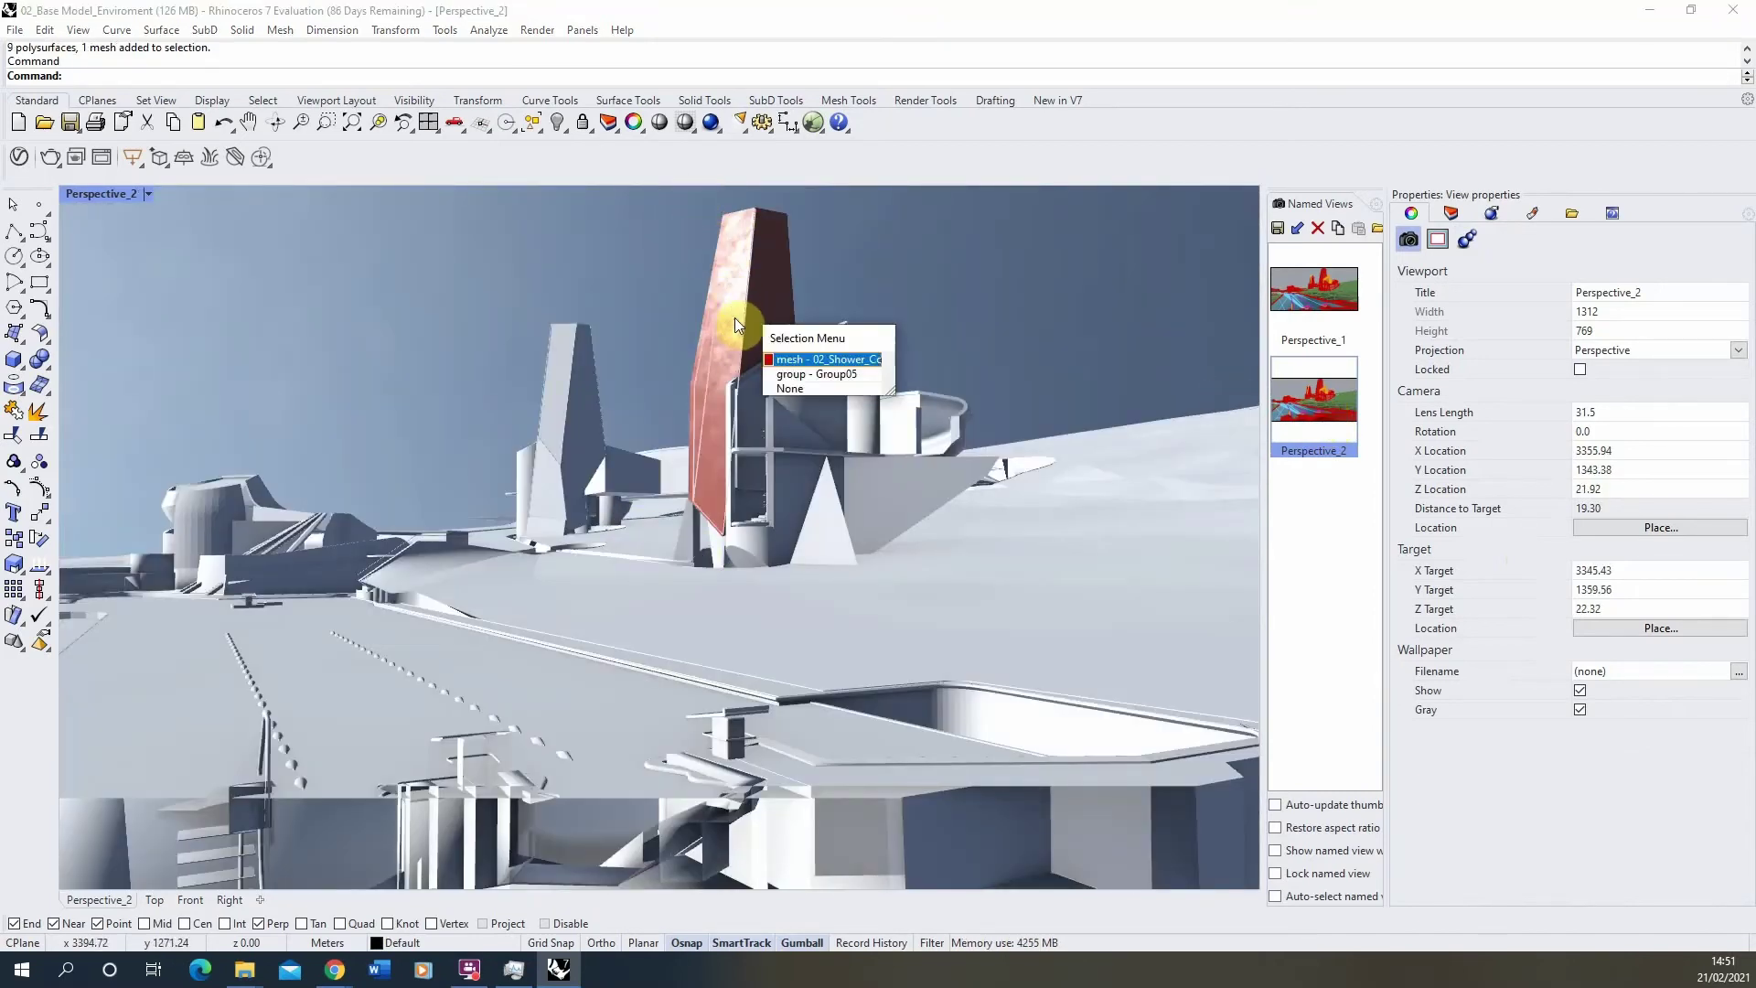
left_click(821, 363)
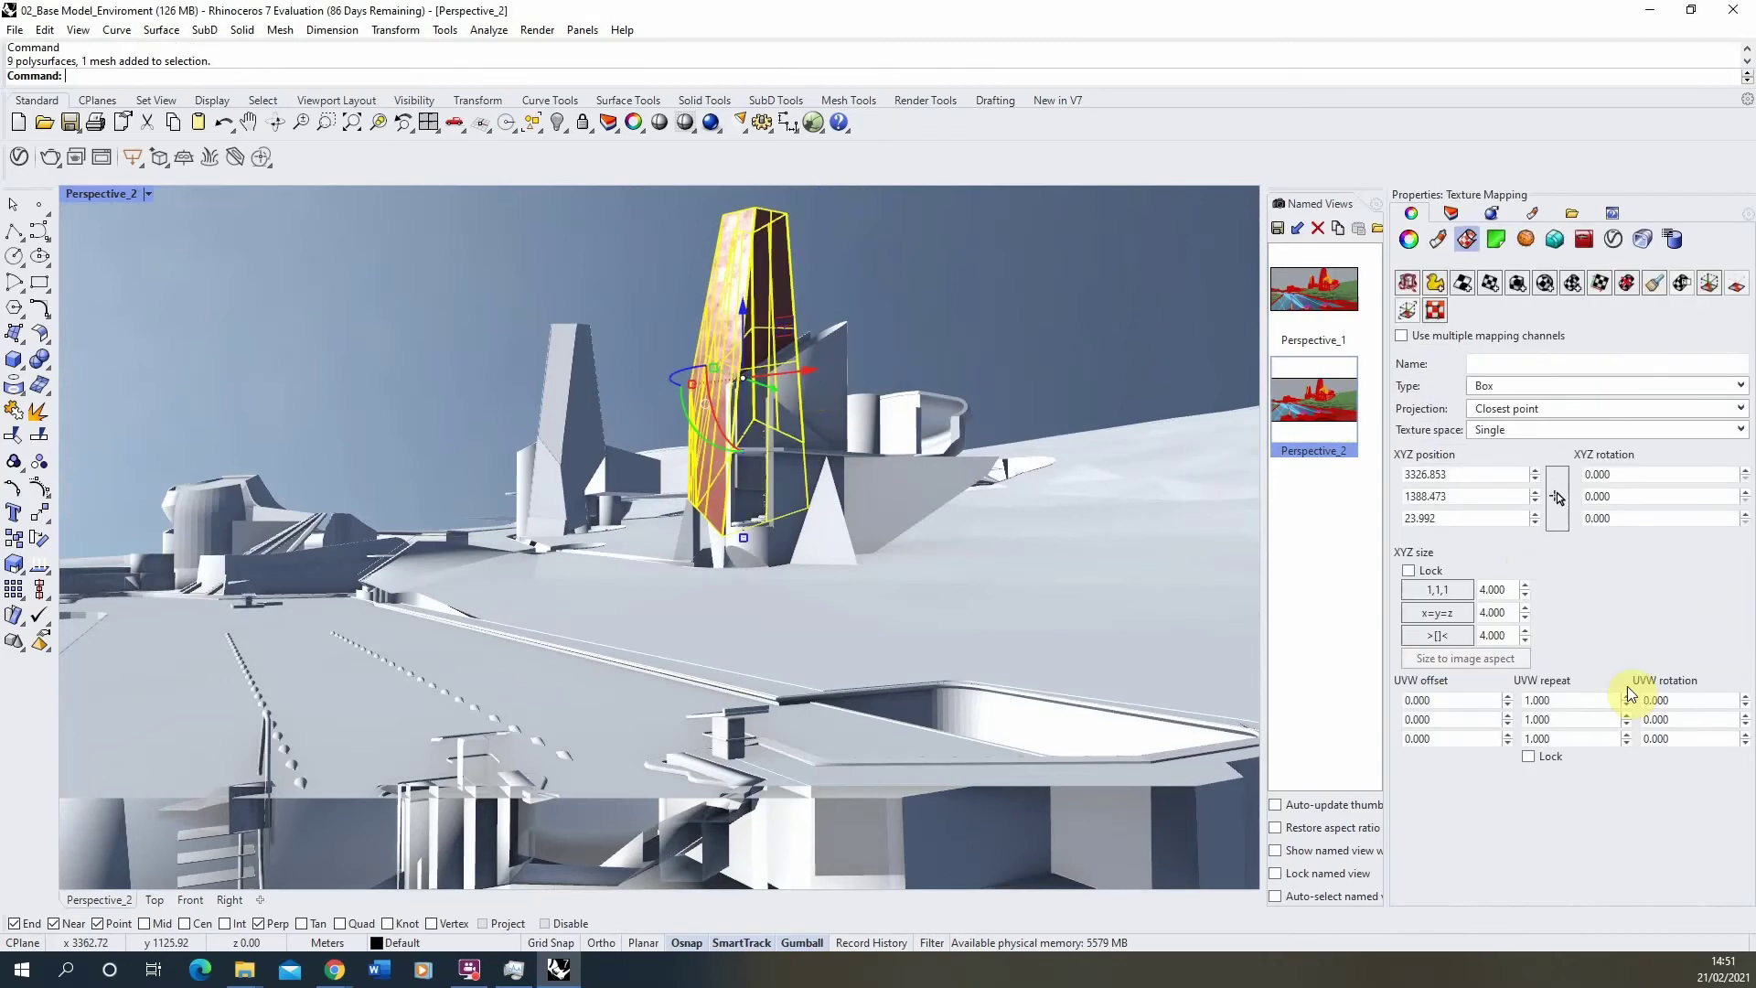
left_click(1487, 590)
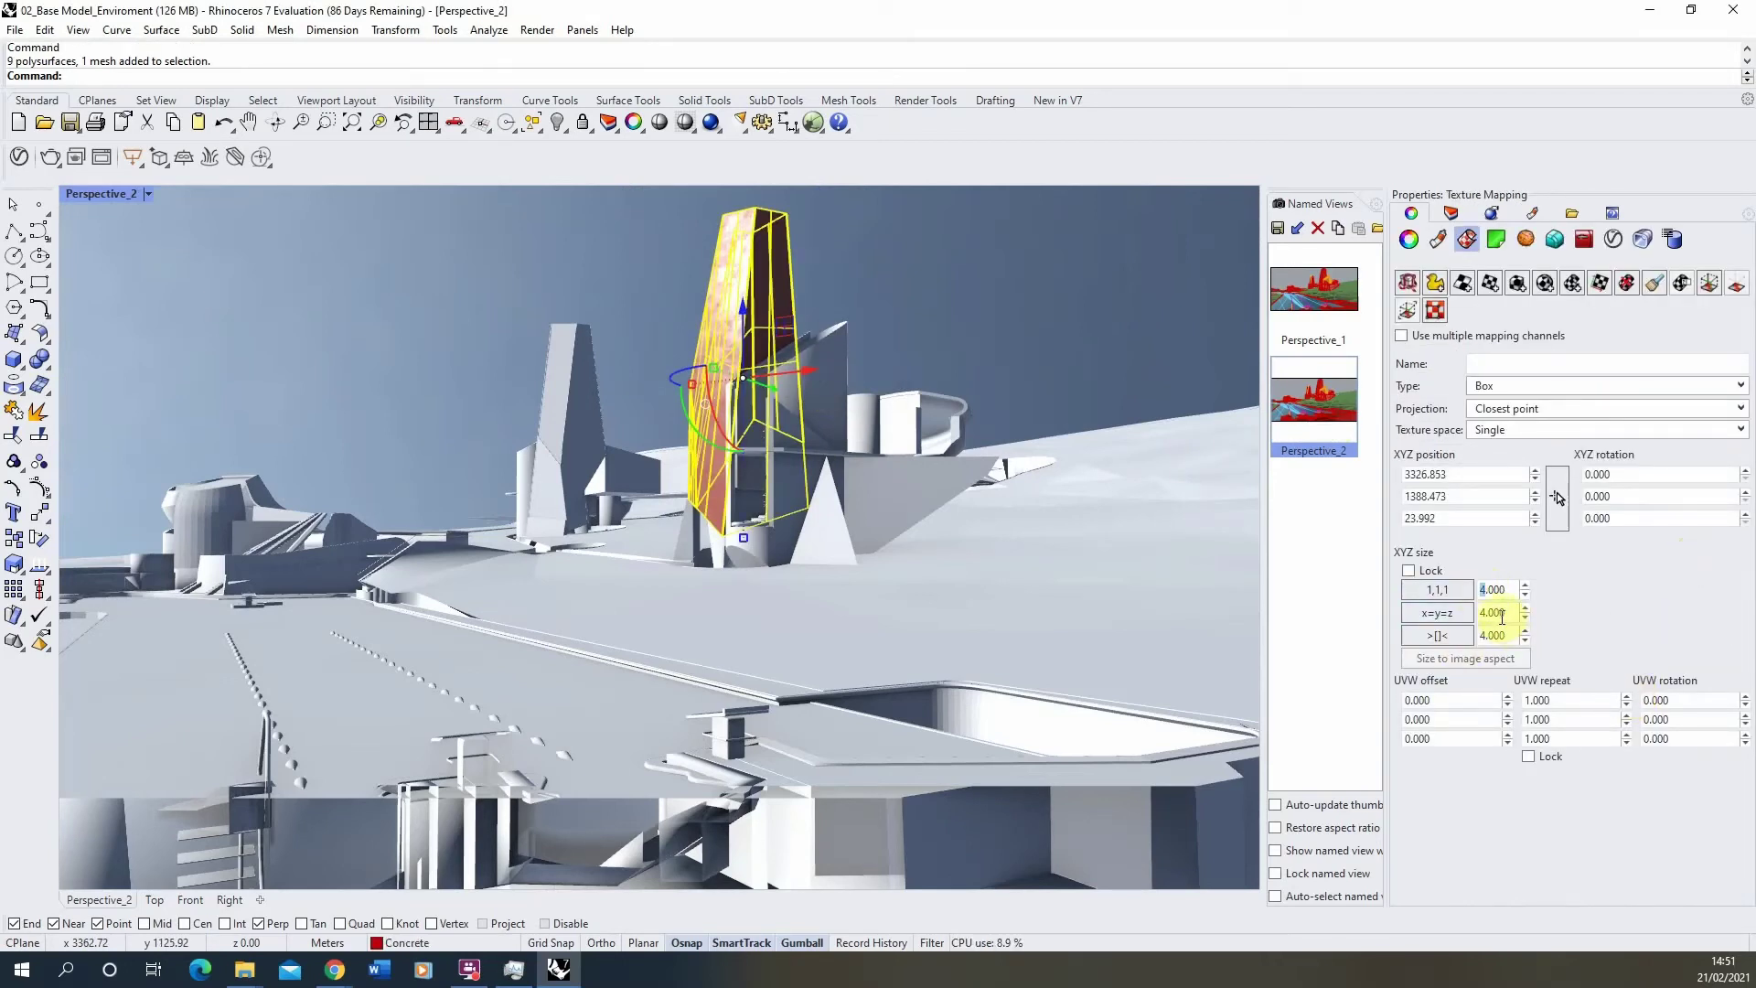
type("6")
key("Return")
left_click(1463, 609)
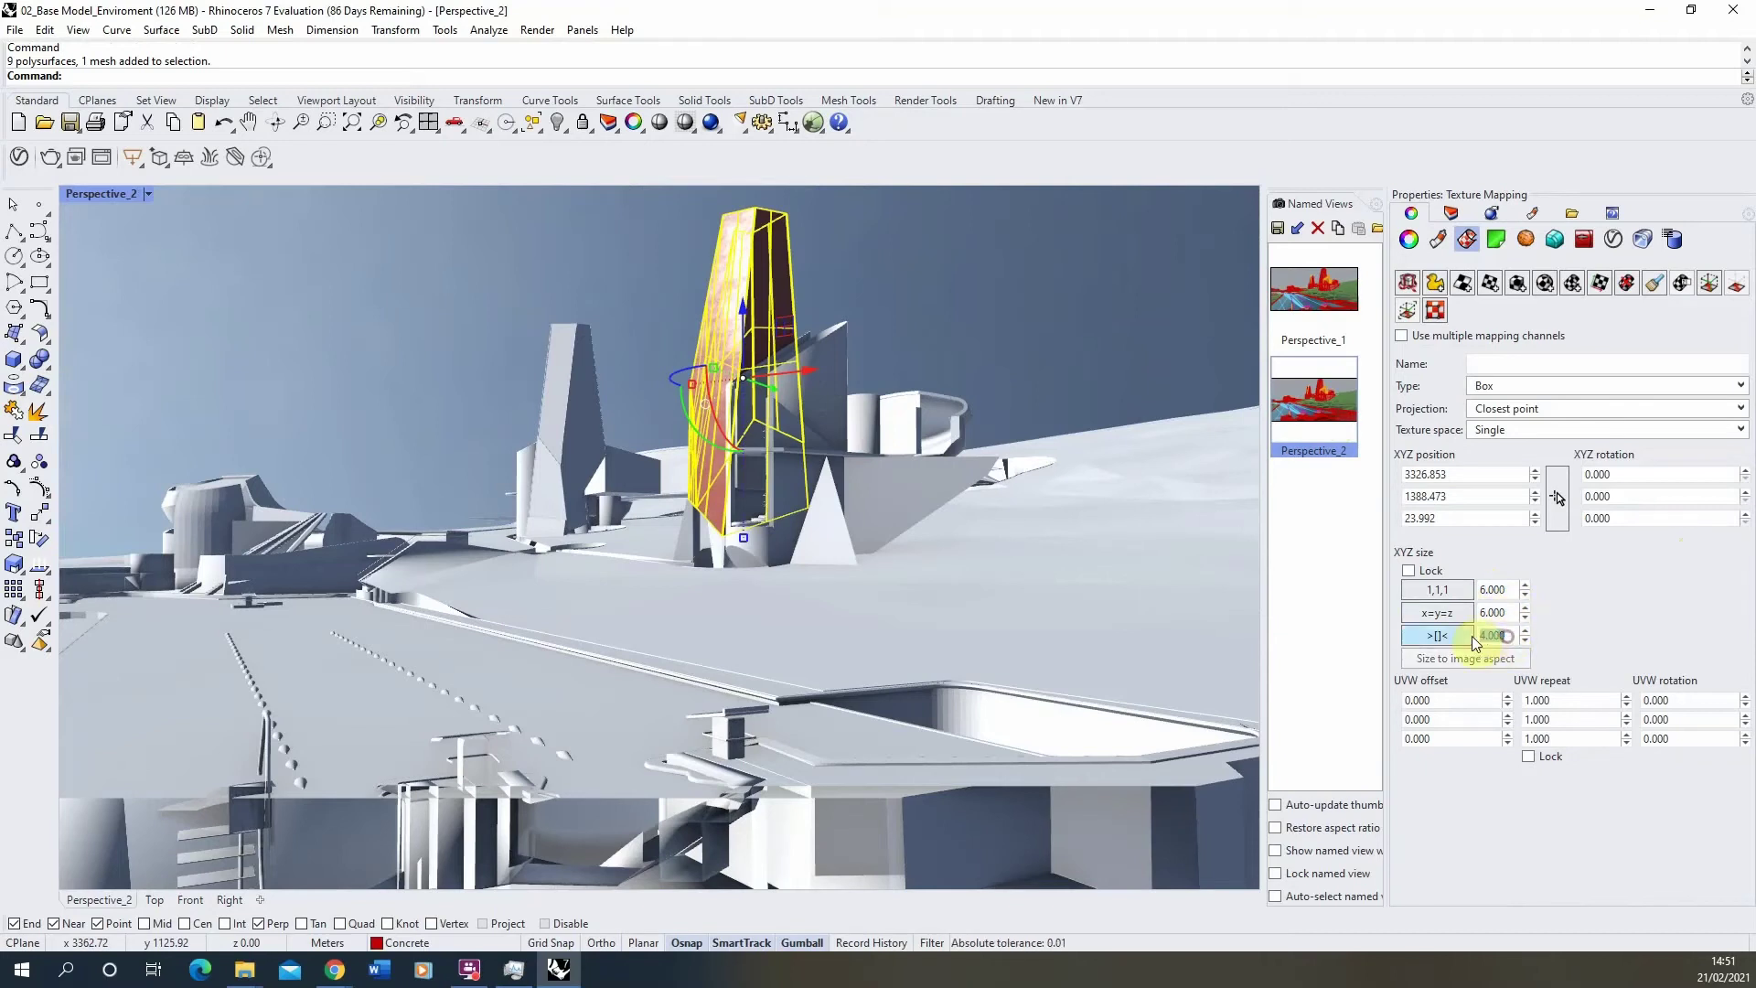
left_click(962, 266)
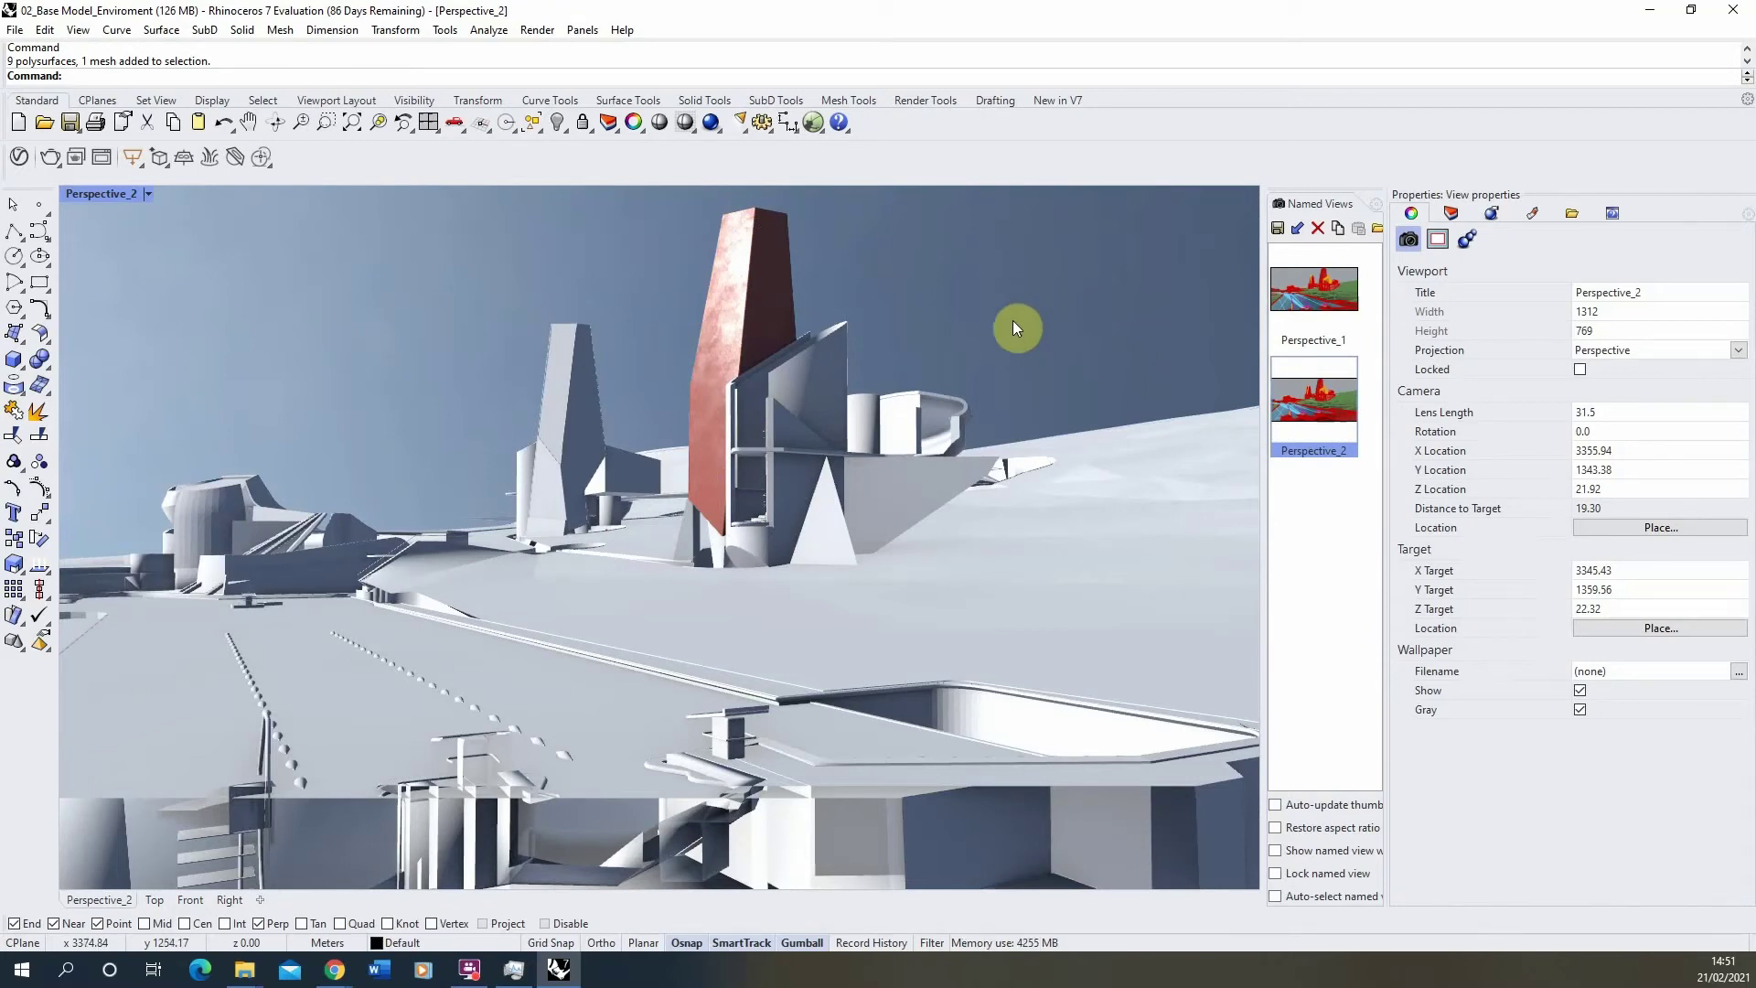
- Select all objects on the Concrete layer and assign the Concrete material to them
left_click(1451, 213)
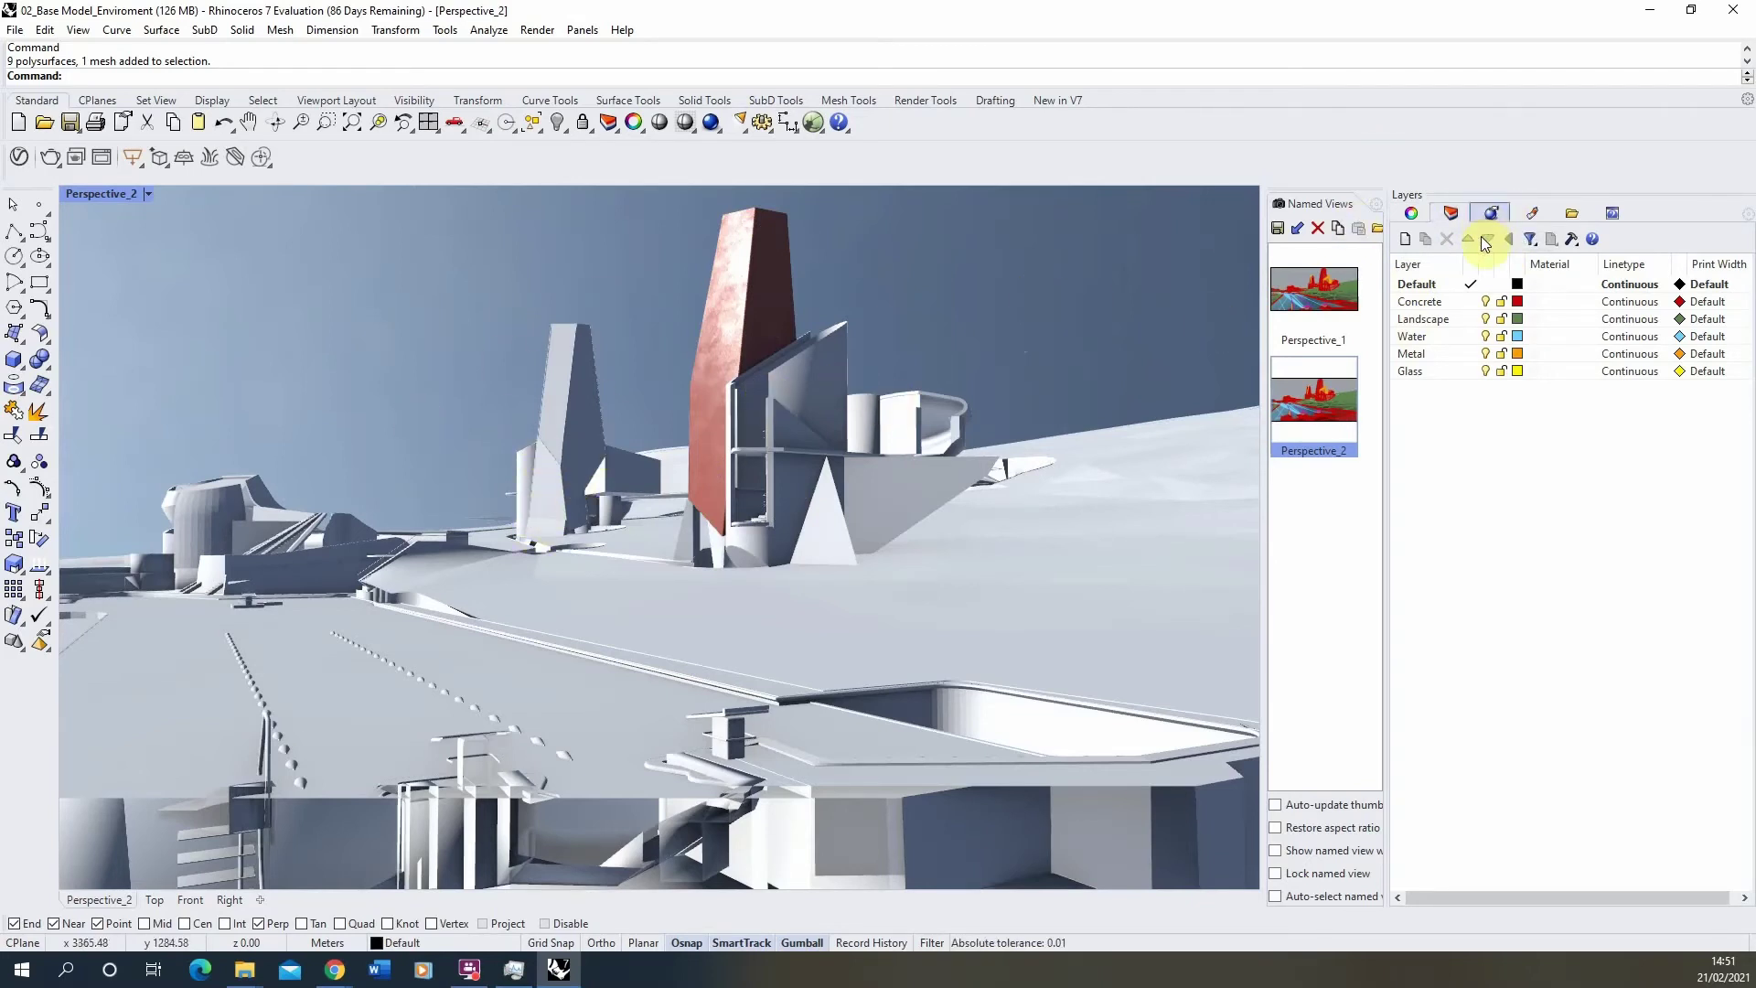
left_click(1443, 303)
right_click(1452, 306)
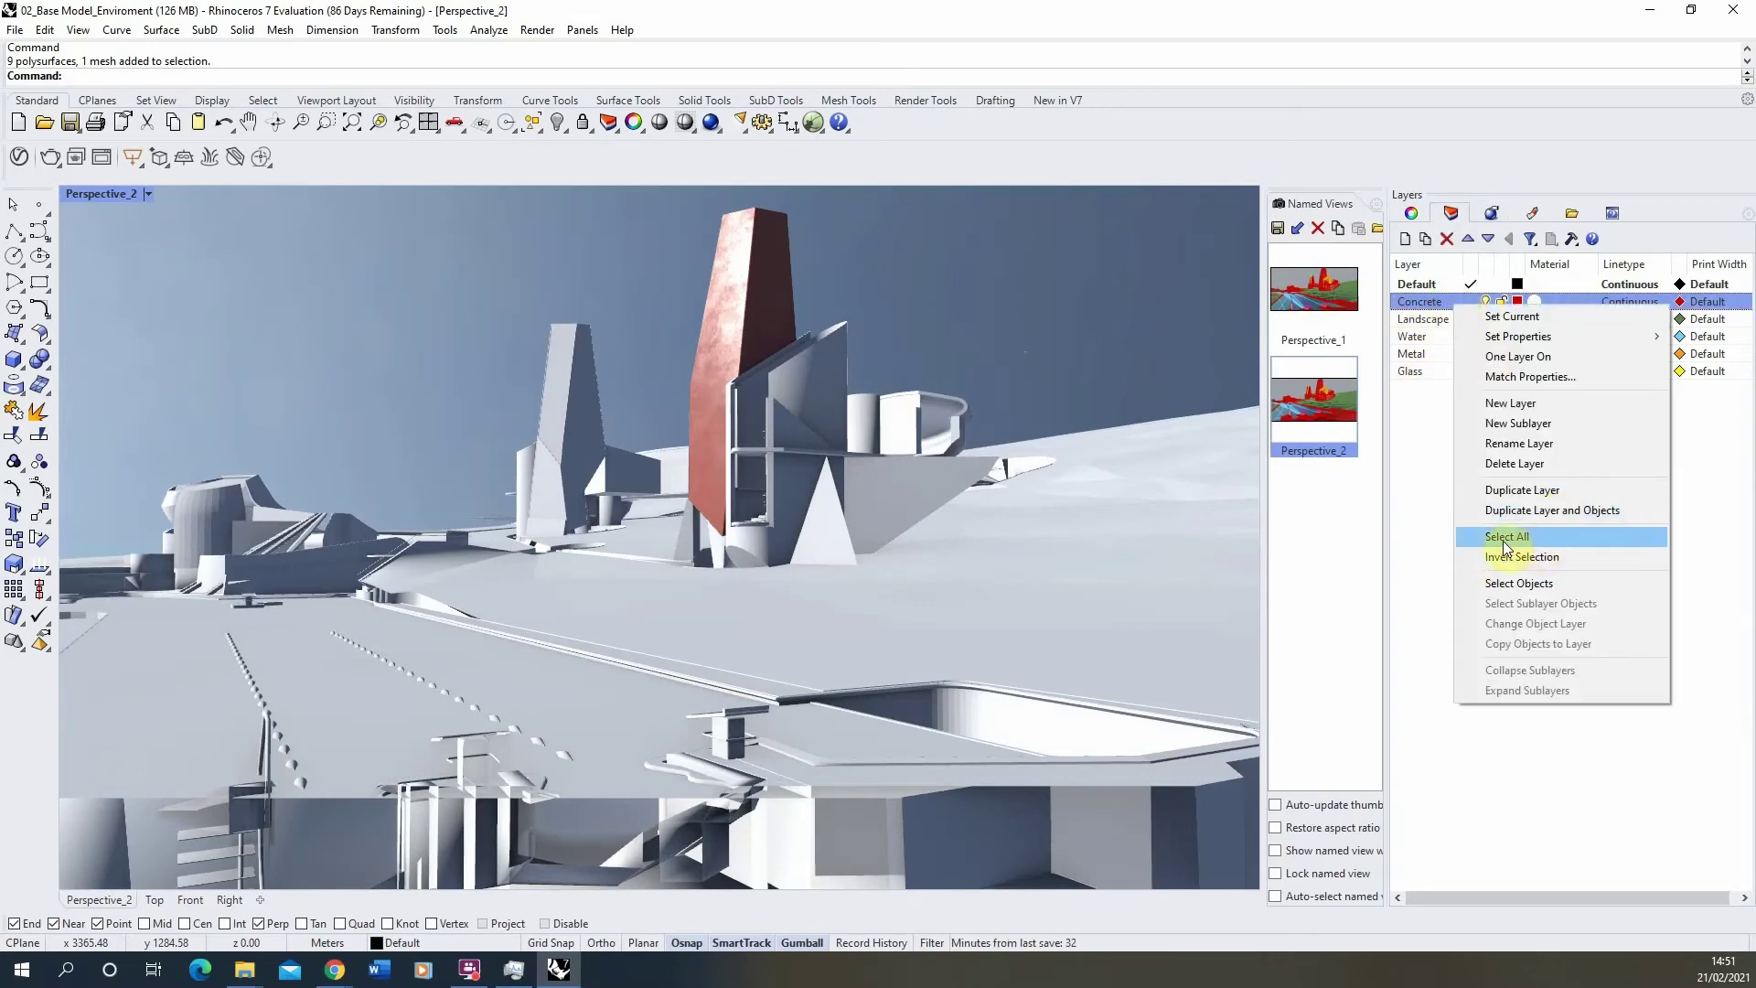
left_click(1554, 583)
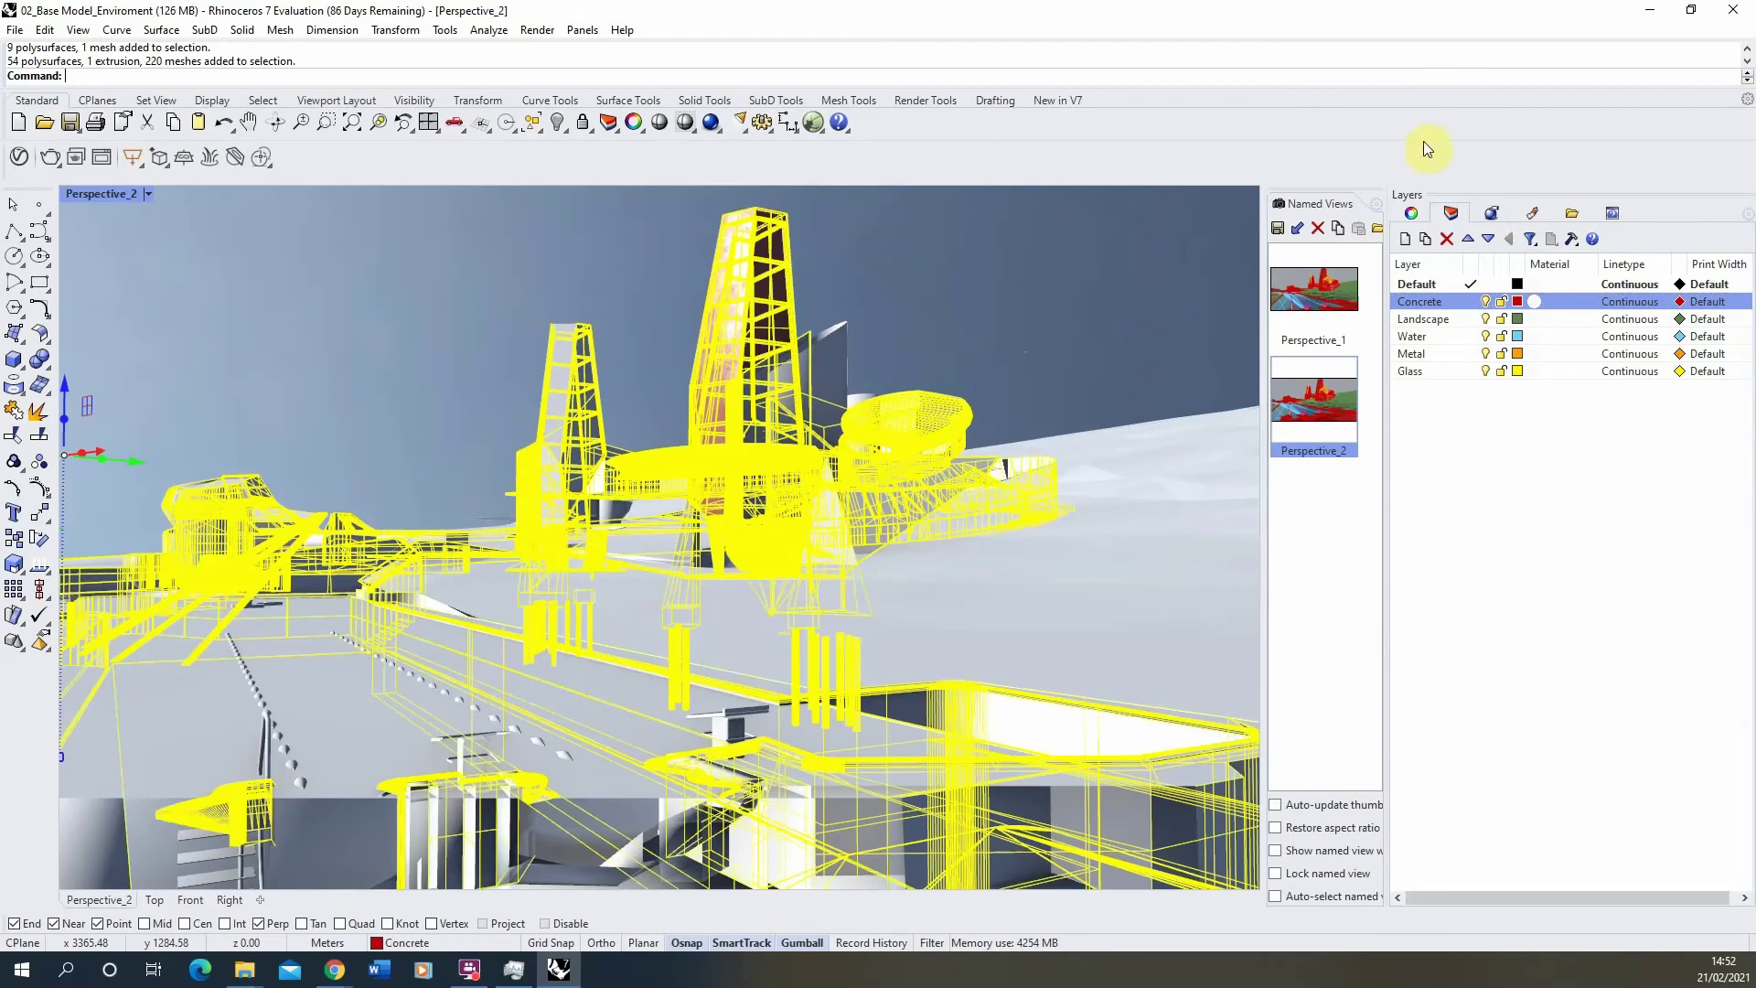
left_click(1529, 214)
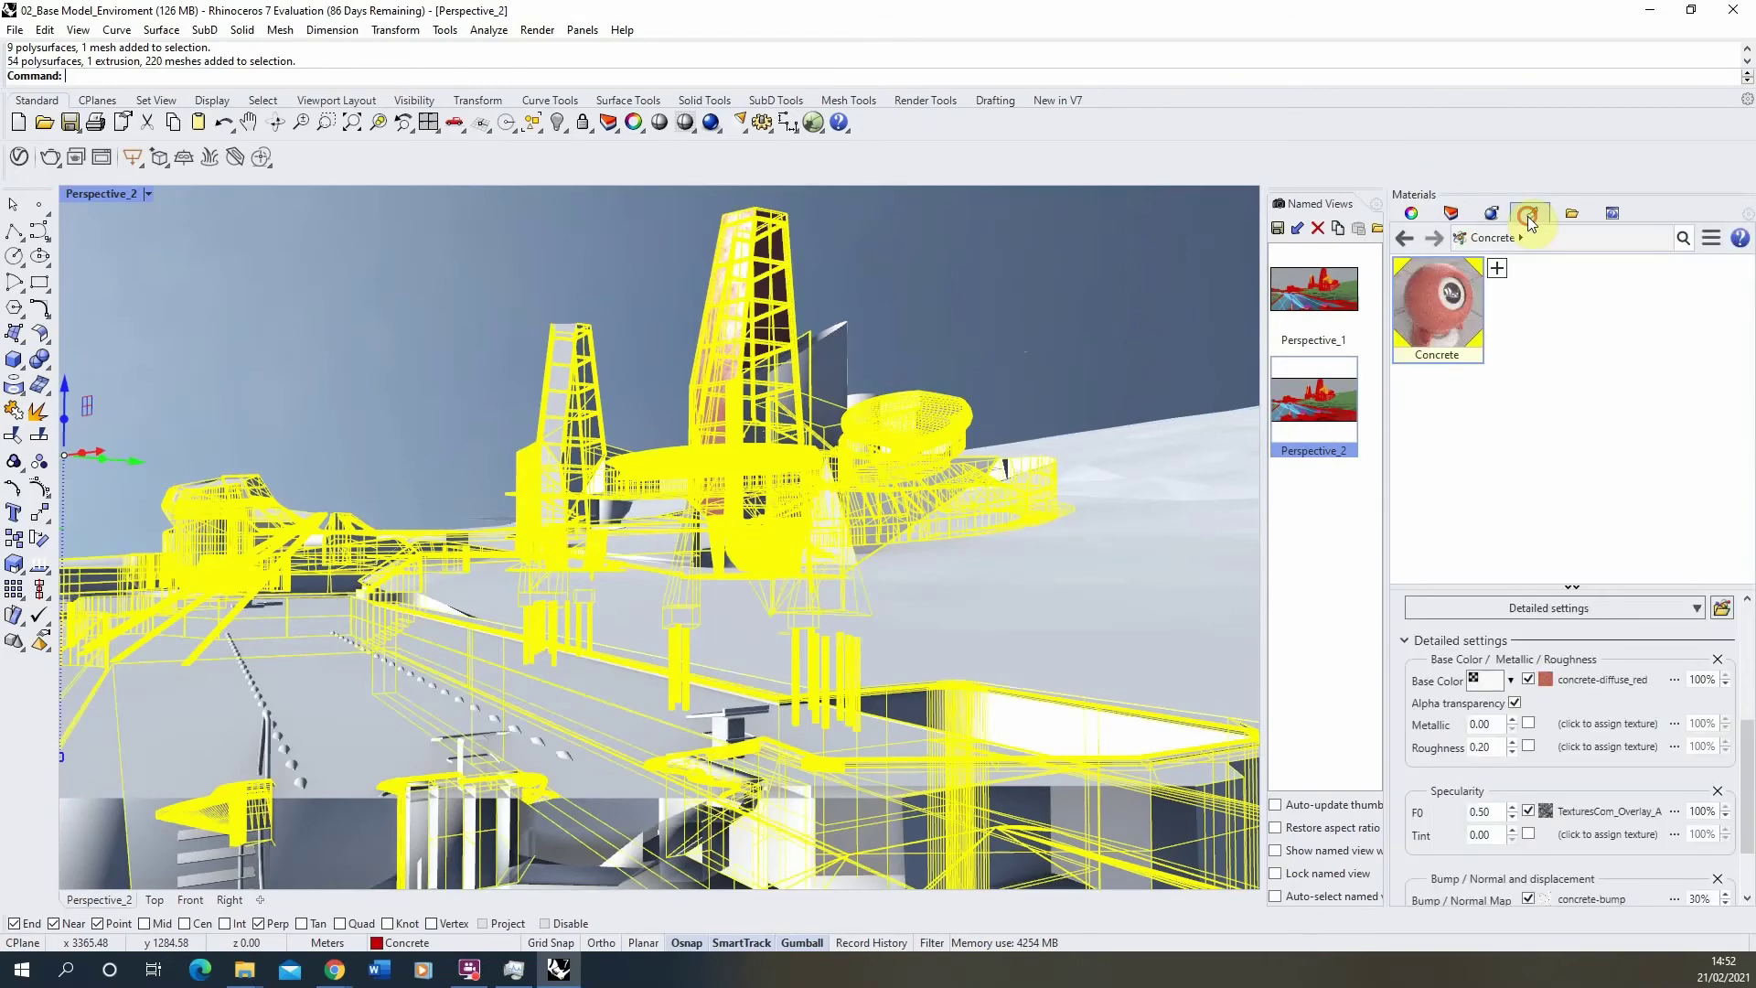
right_click(1432, 305)
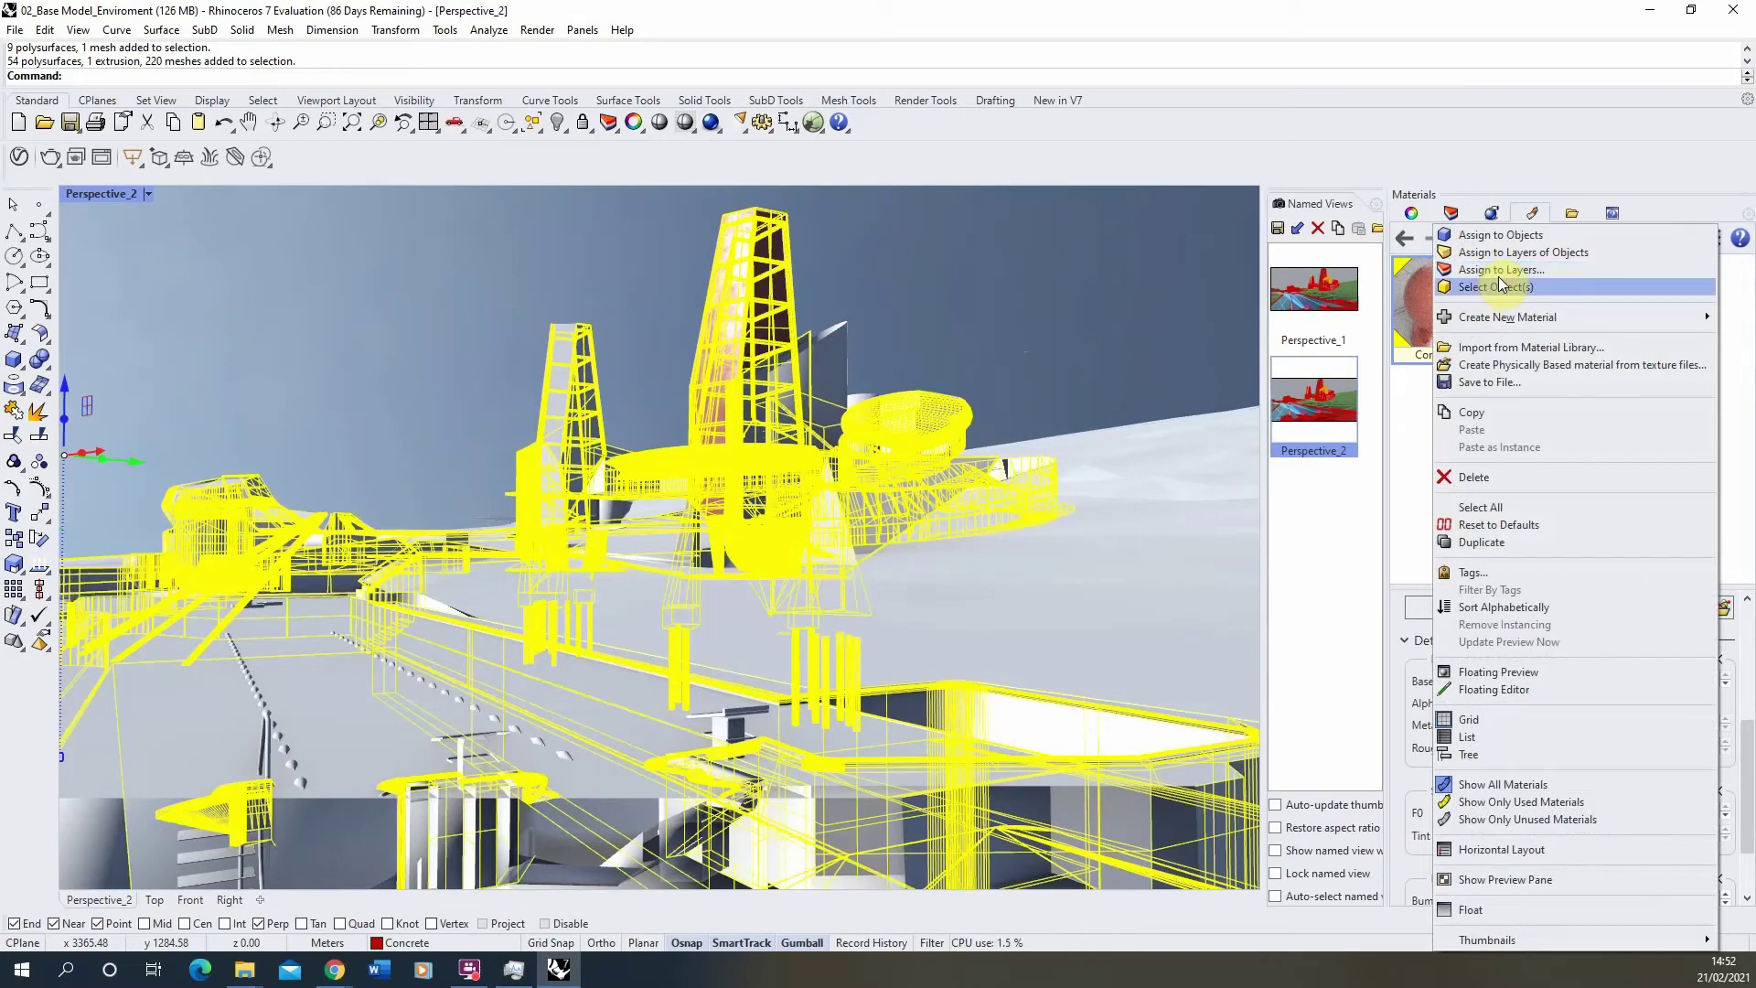
left_click(1509, 236)
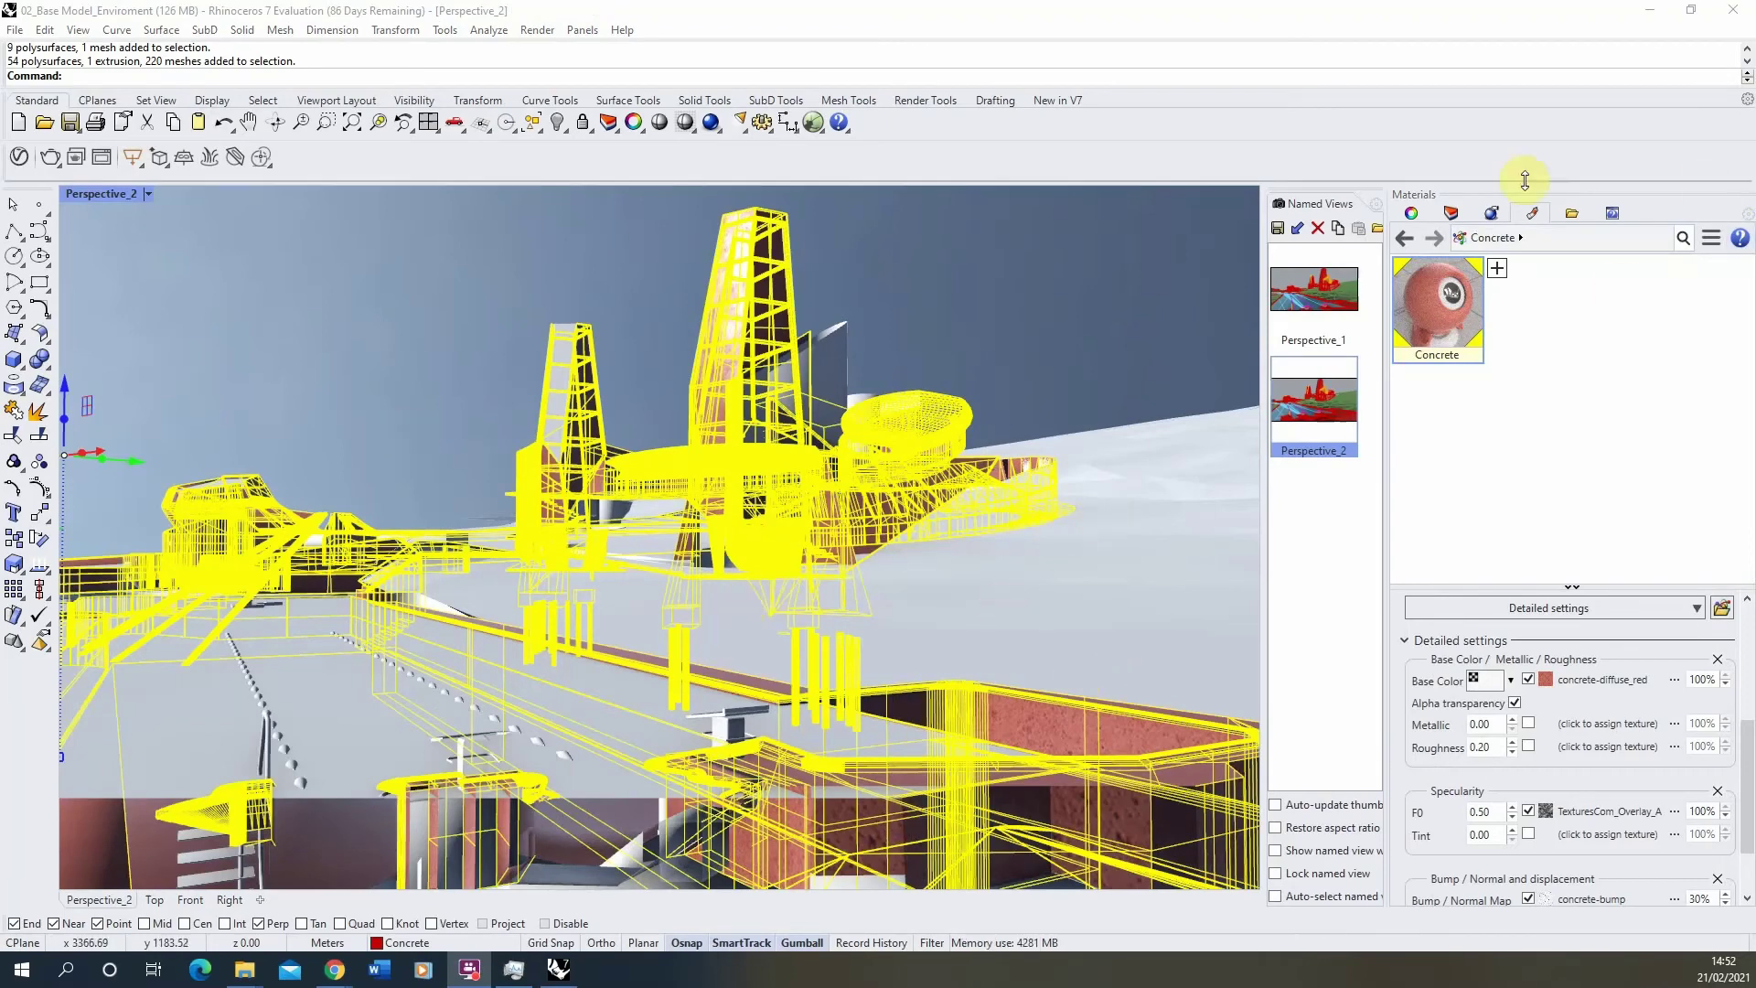
- Apply a capped box texture mapping to all selected concrete objects, drawing the box about 10.1 m in Y and 9 m high on the ground
left_click(1412, 213)
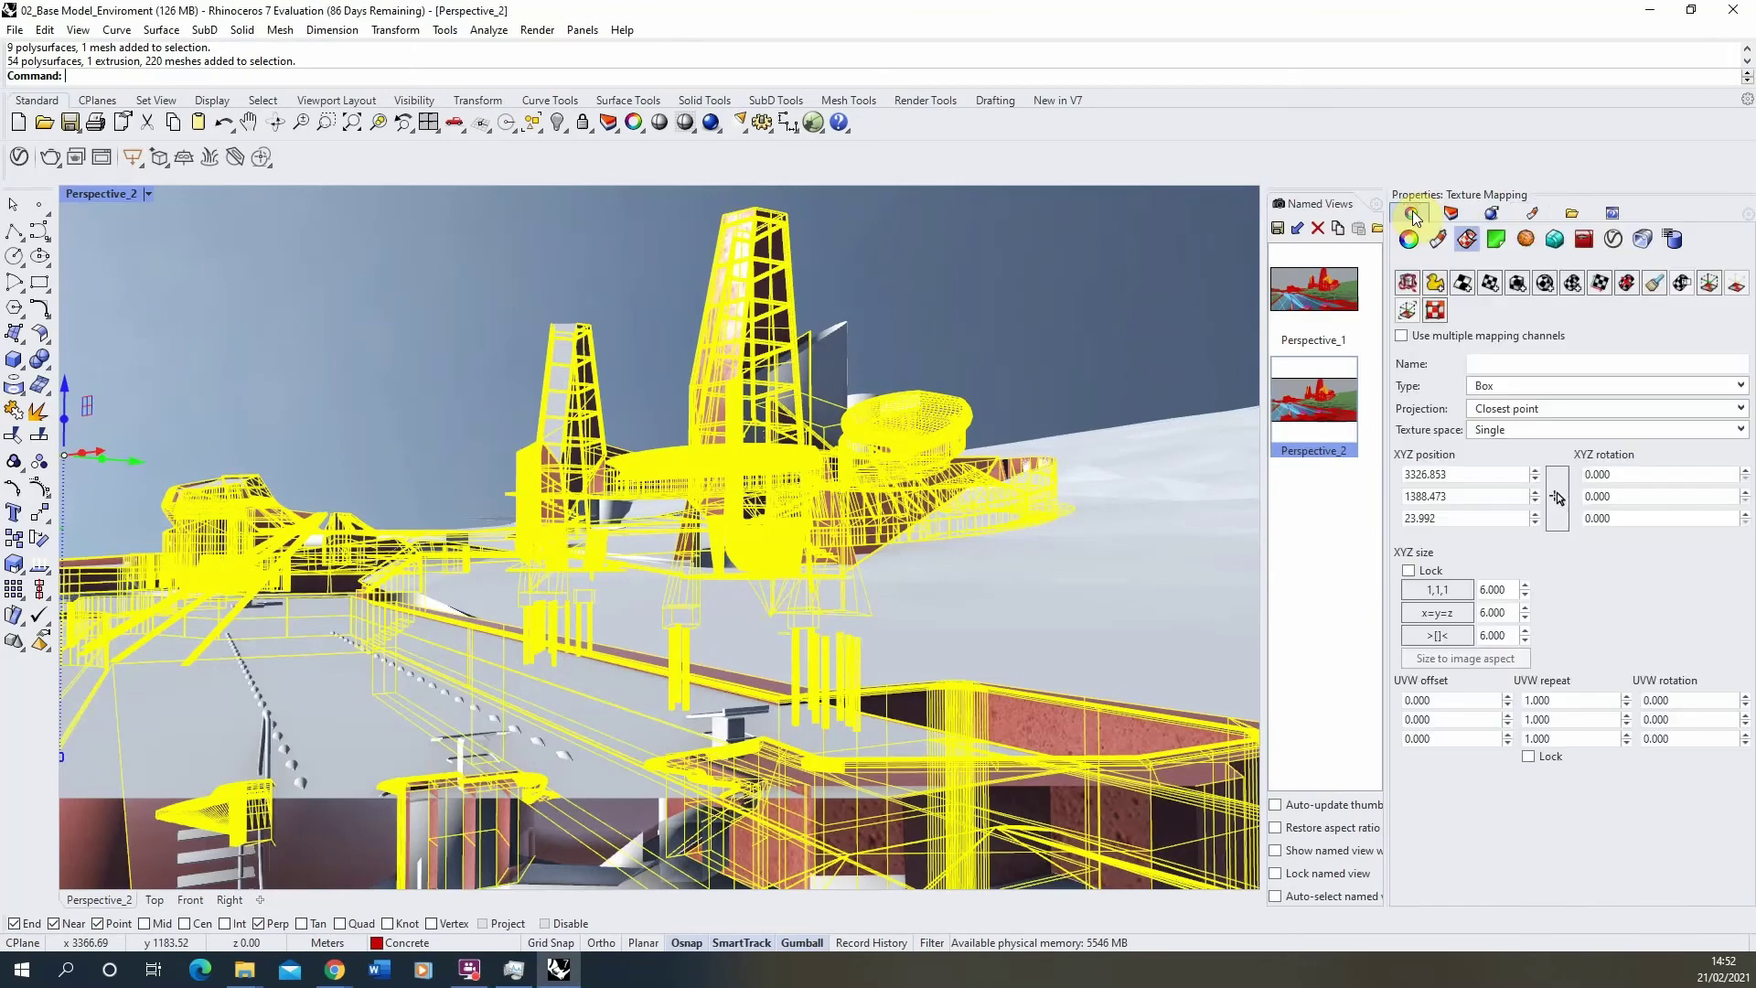
left_click(1517, 285)
left_click(536, 693)
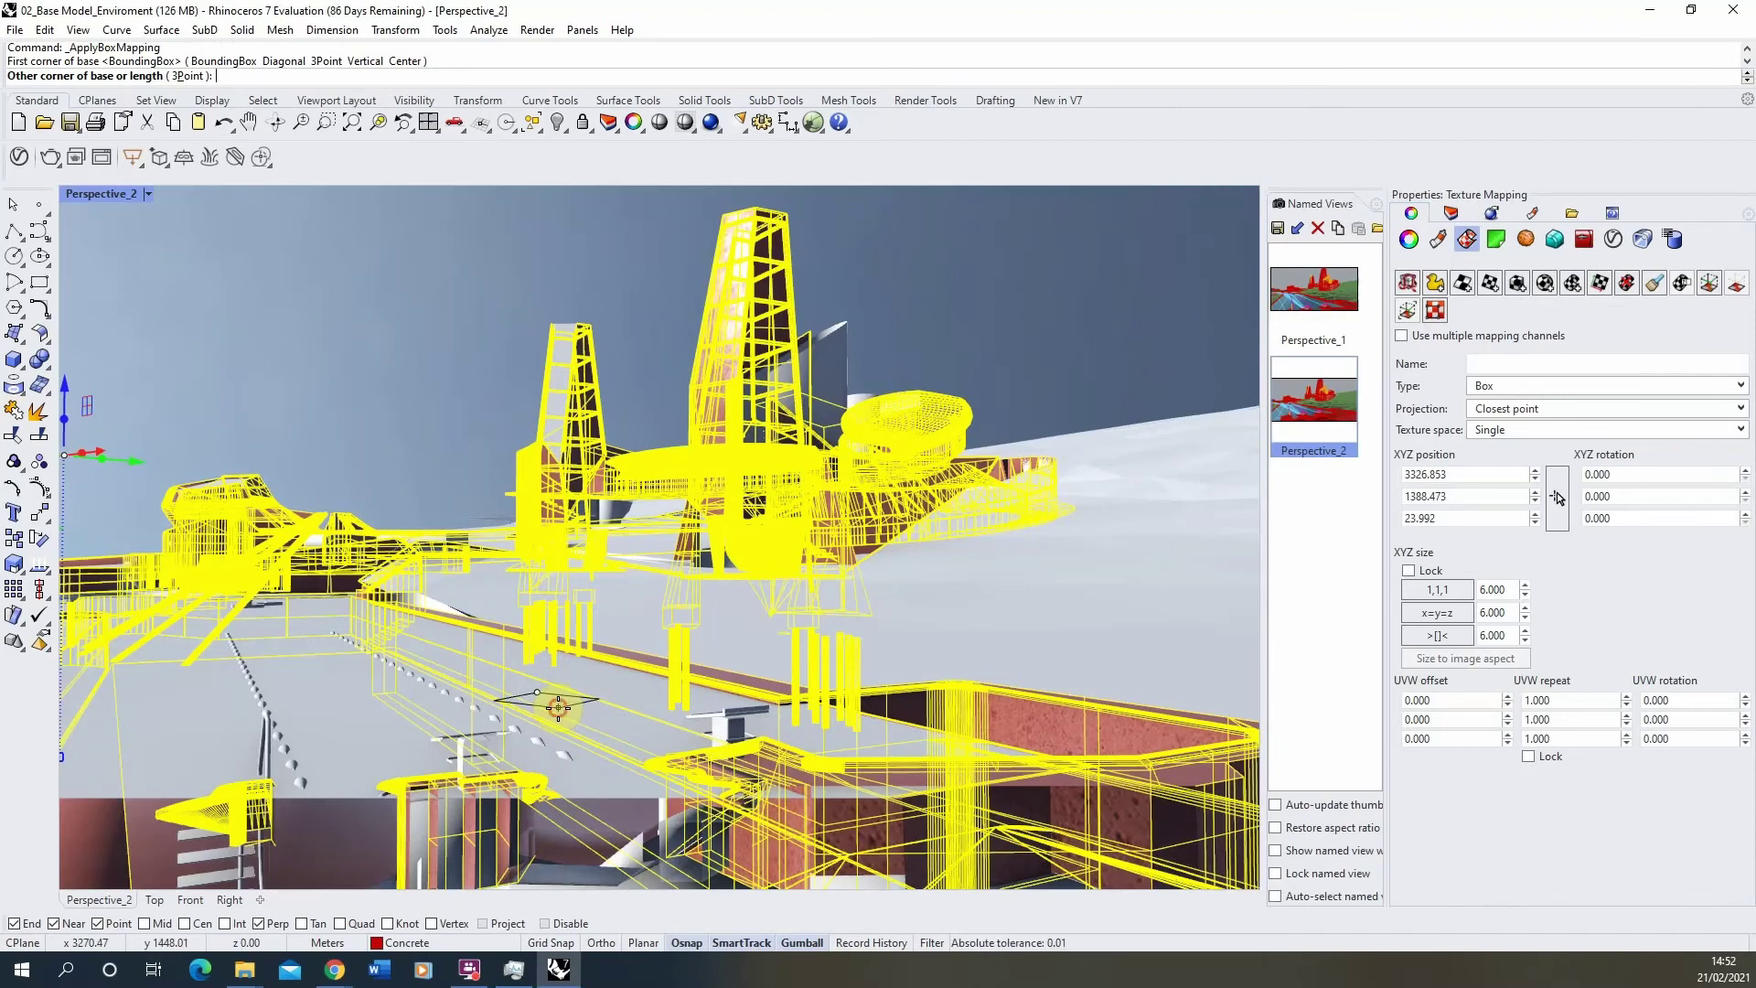
left_click(558, 707)
left_click(594, 668)
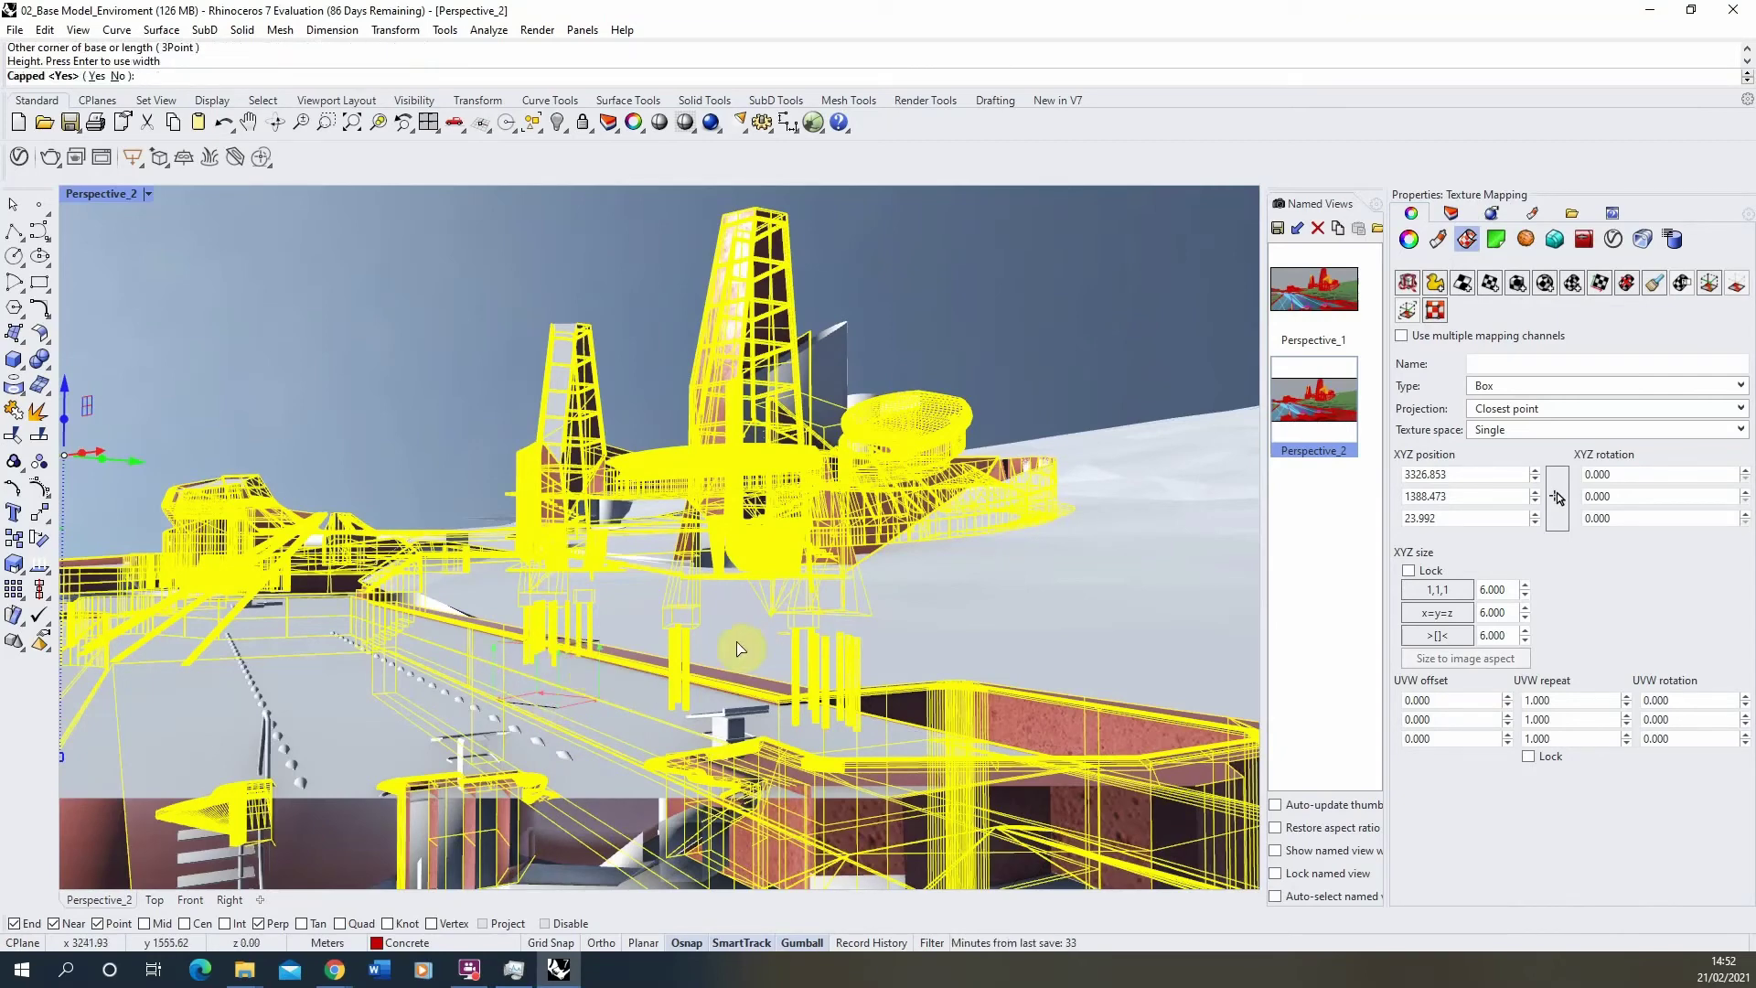
key("Return")
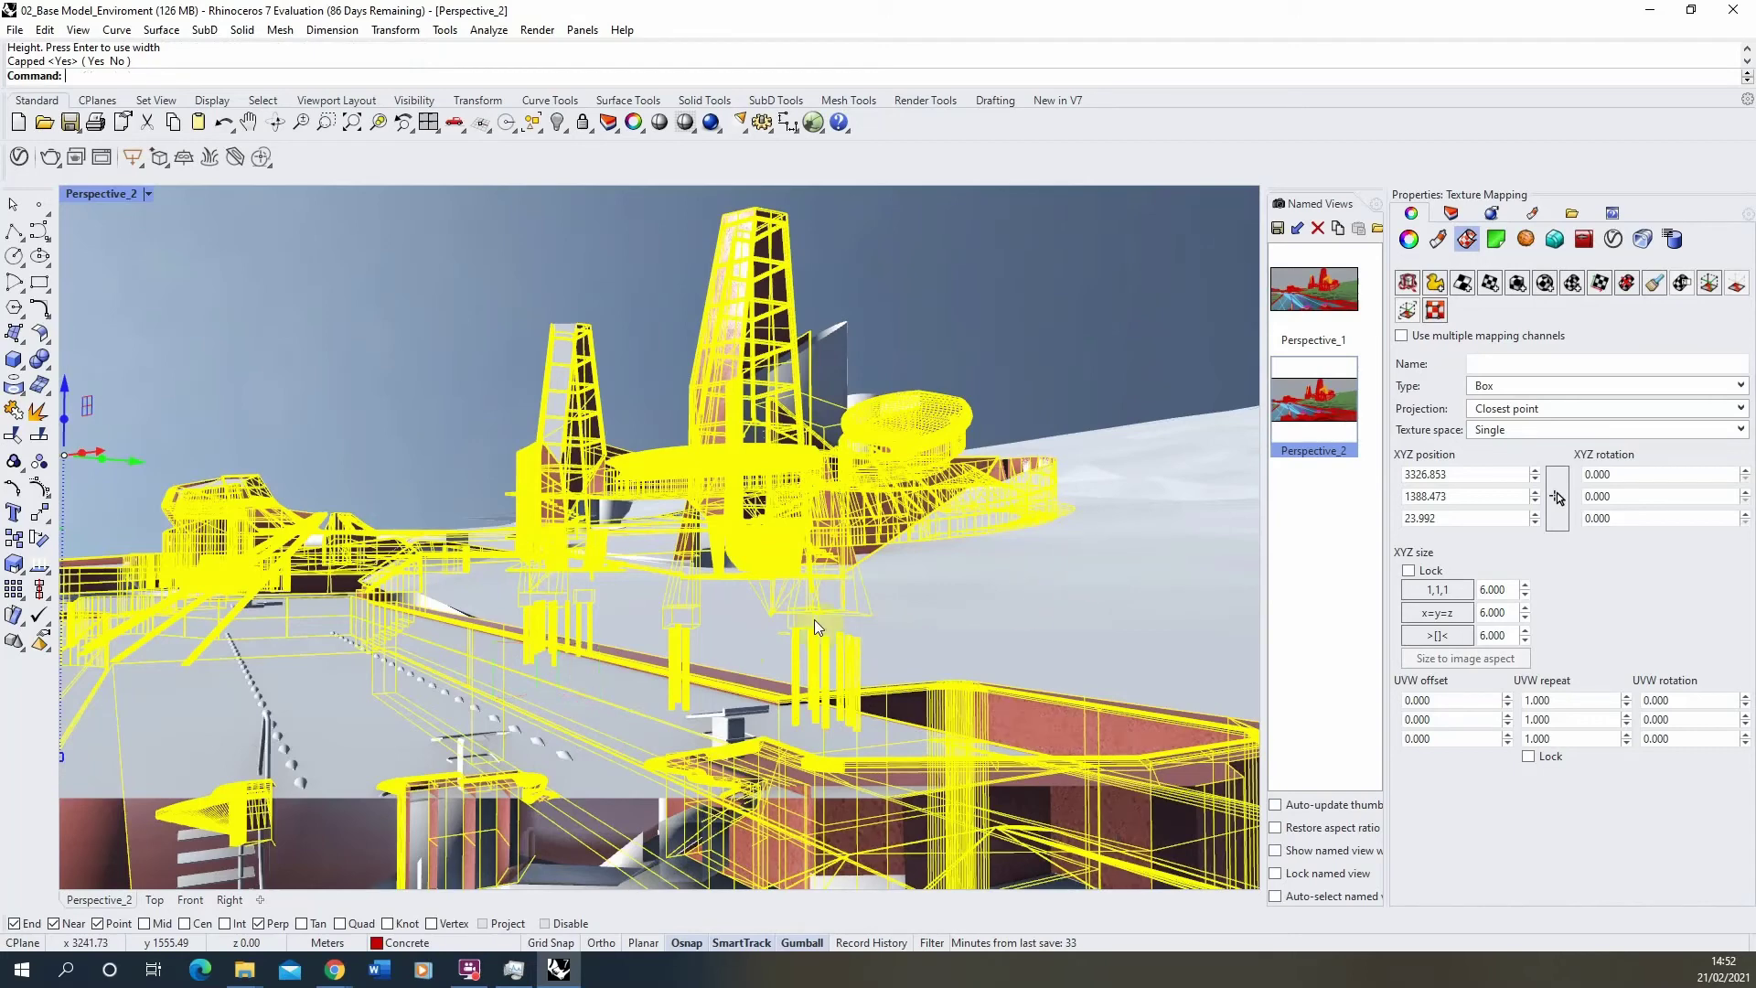
- Set the box mapping size of the selected concrete objects to 6 m in X, Y and Z and deselect them
double_click(1491, 589)
type("6")
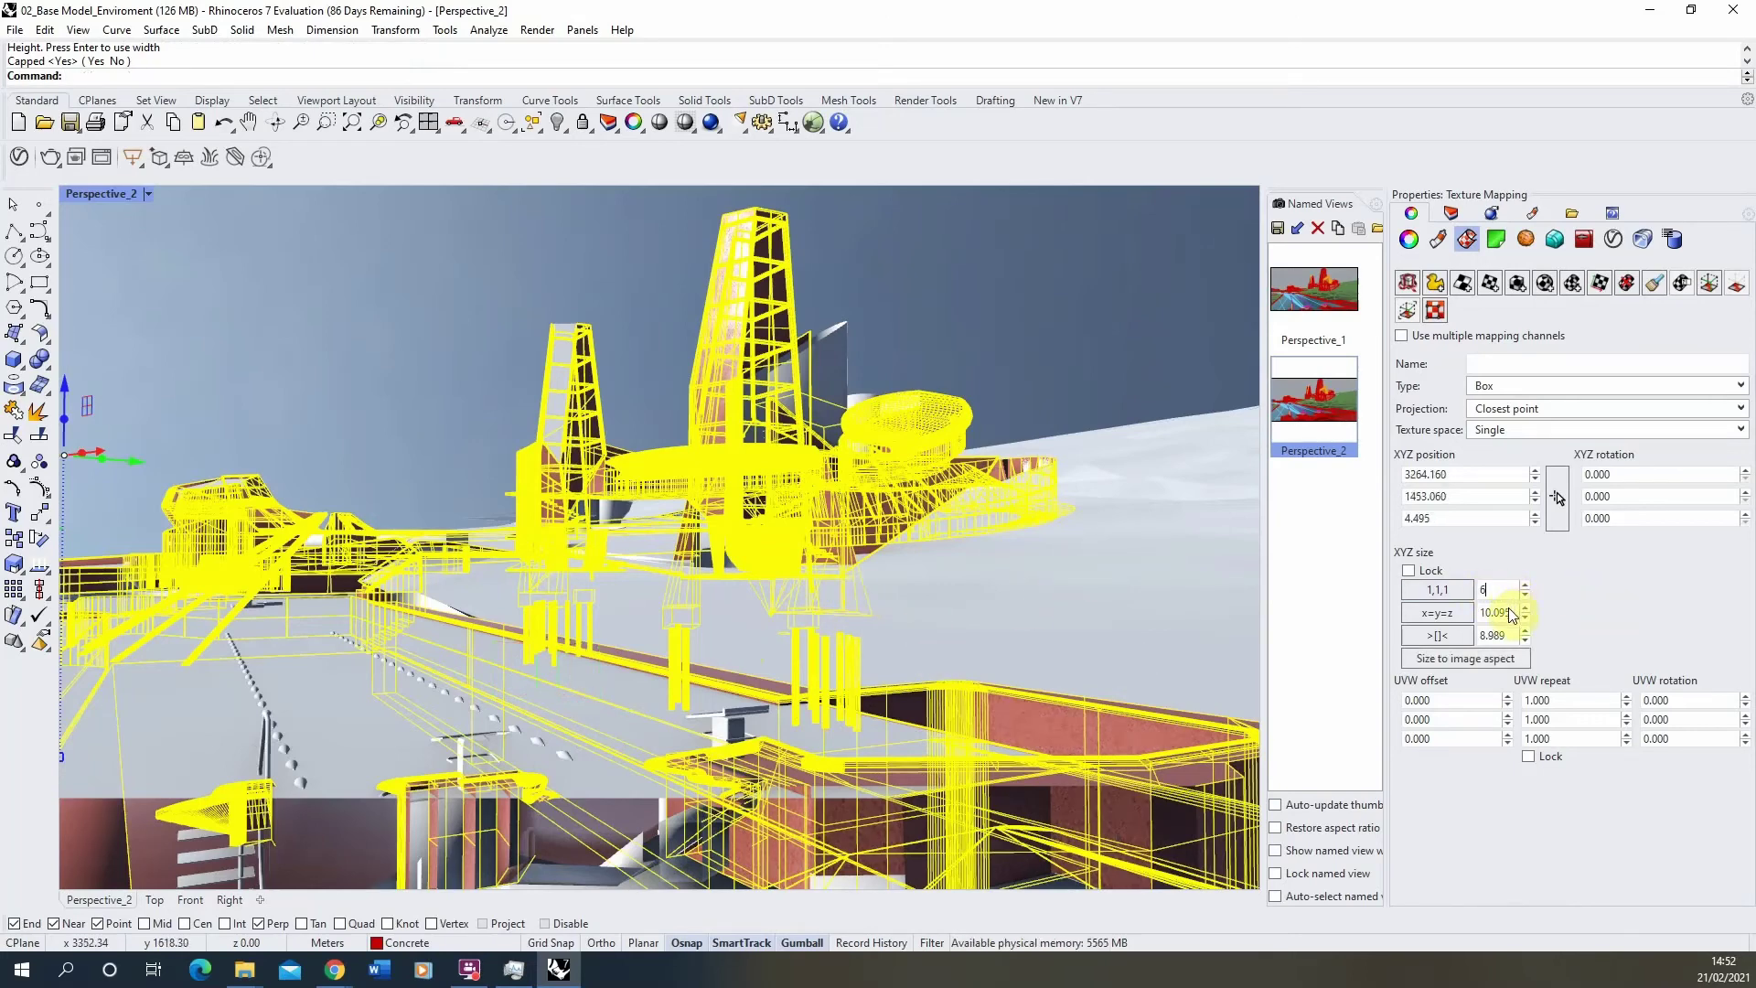
key("Tab")
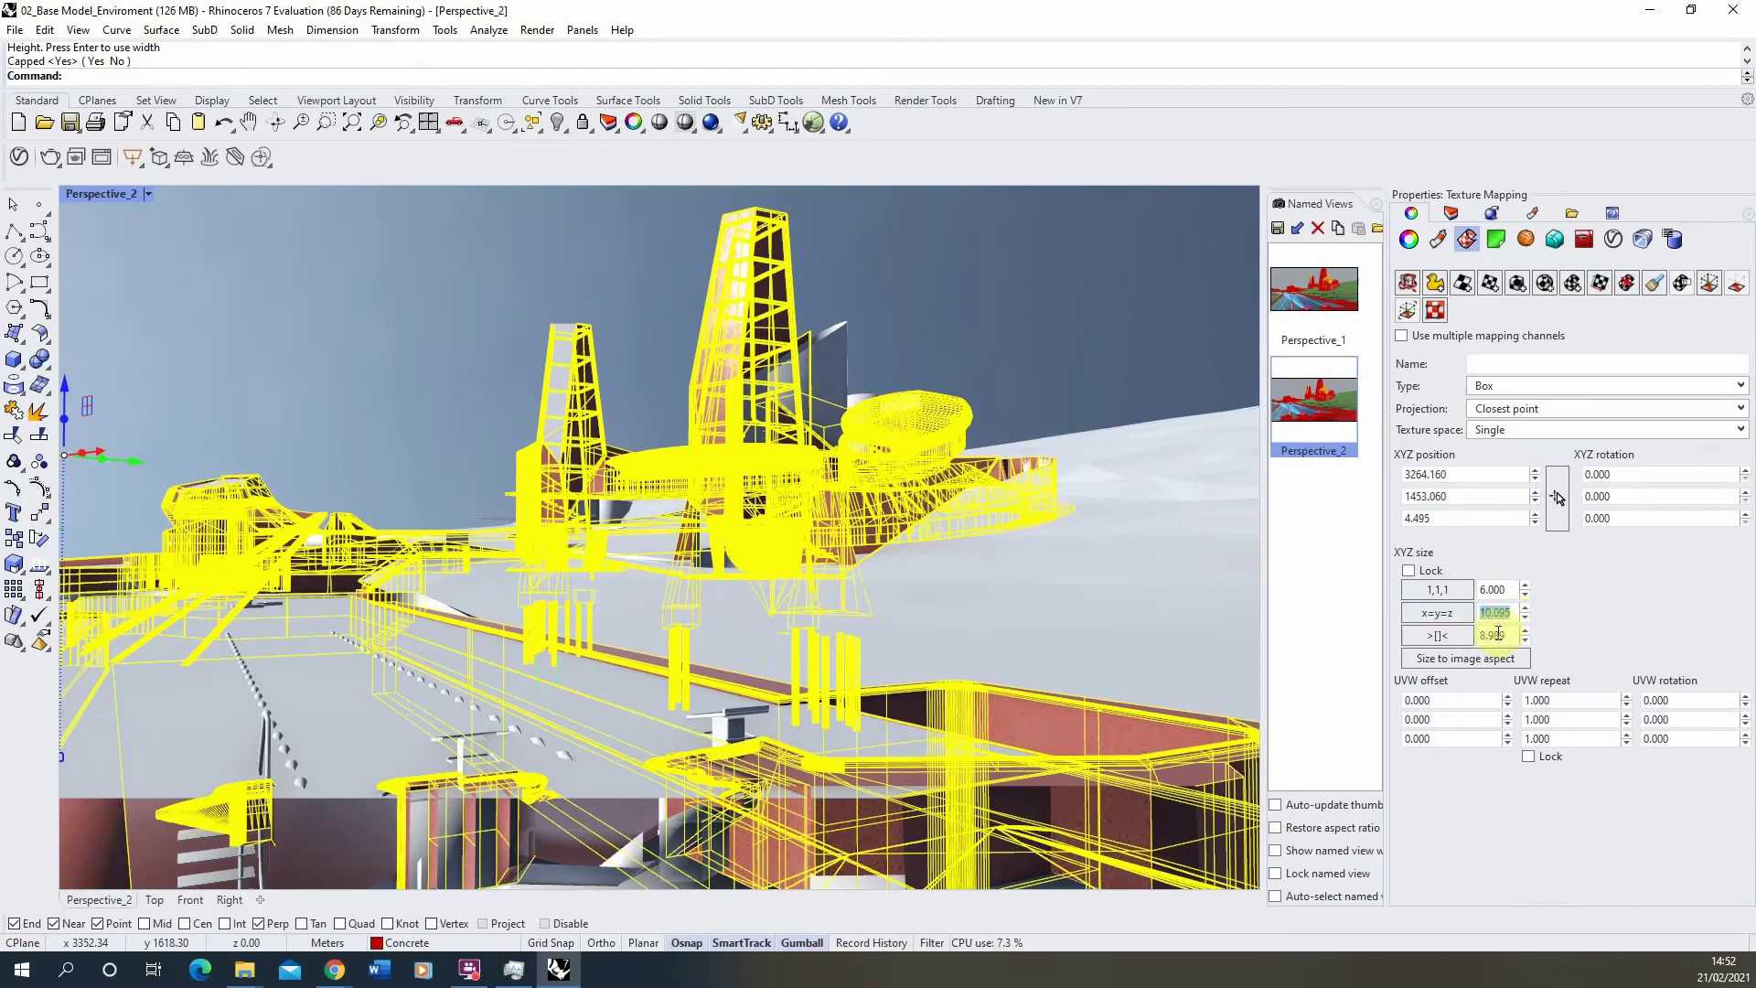
type("6")
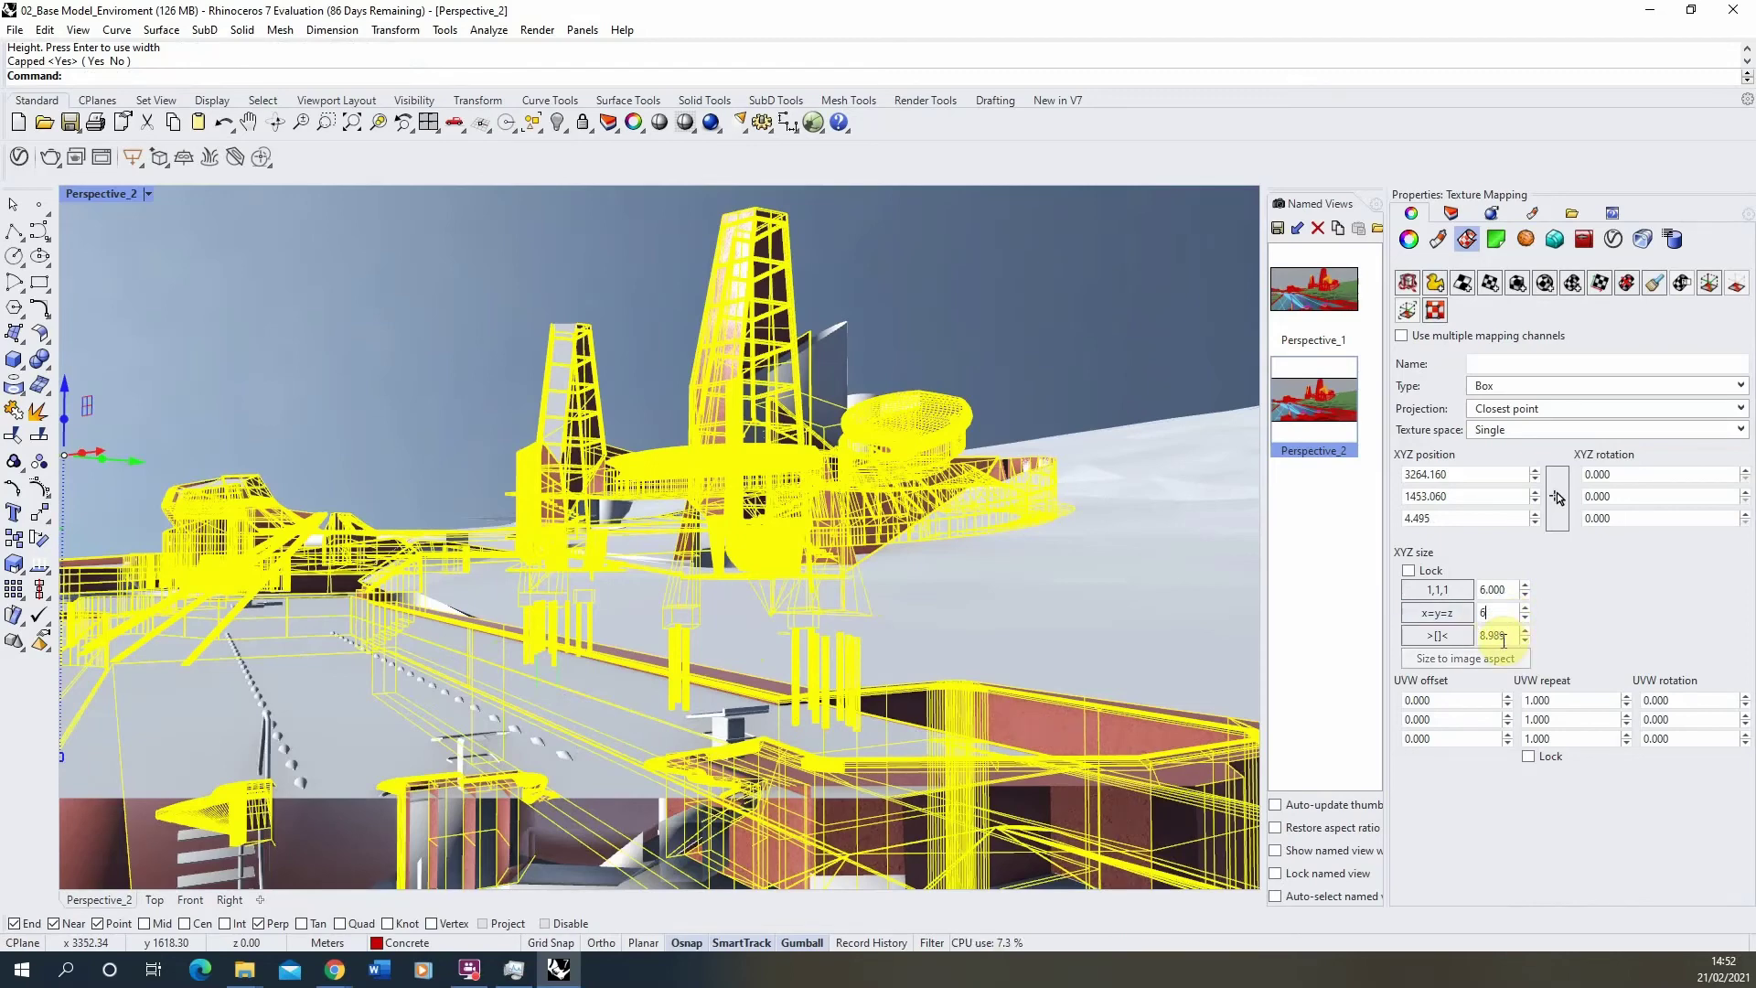
key("Tab")
type("6")
left_click(1050, 311)
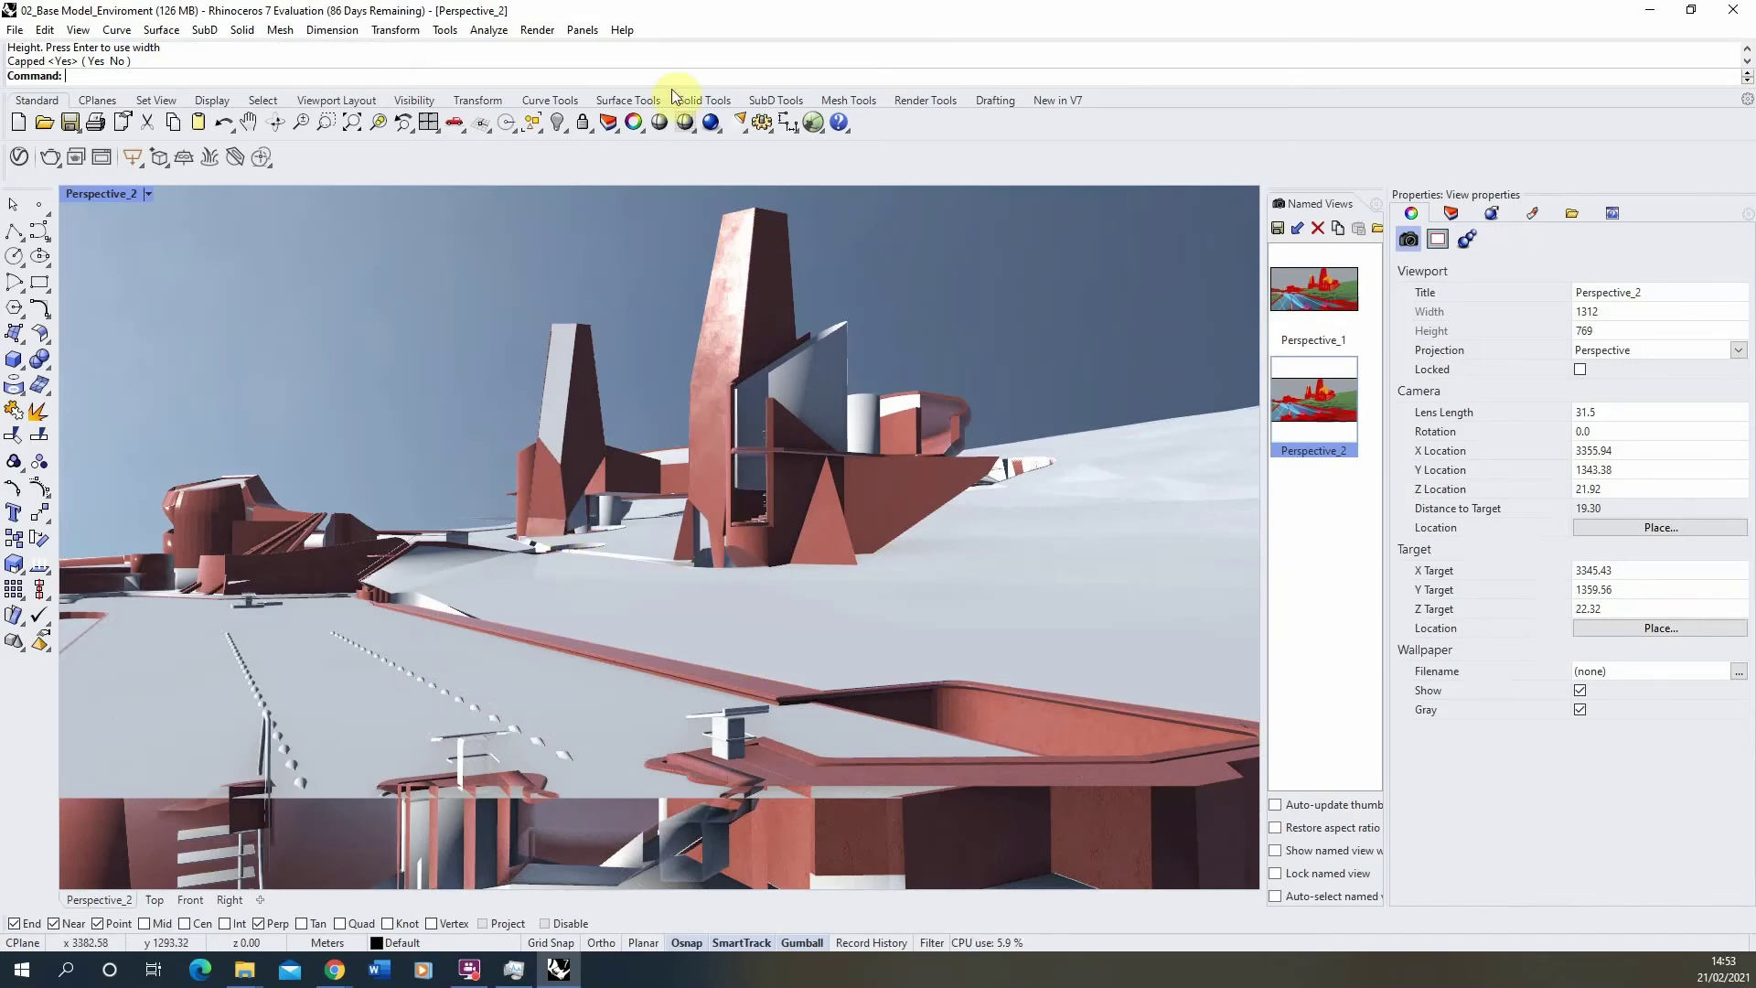
- Render a preview of the Perspective_2 view and inspect the concrete texture on the towers
left_click(539, 31)
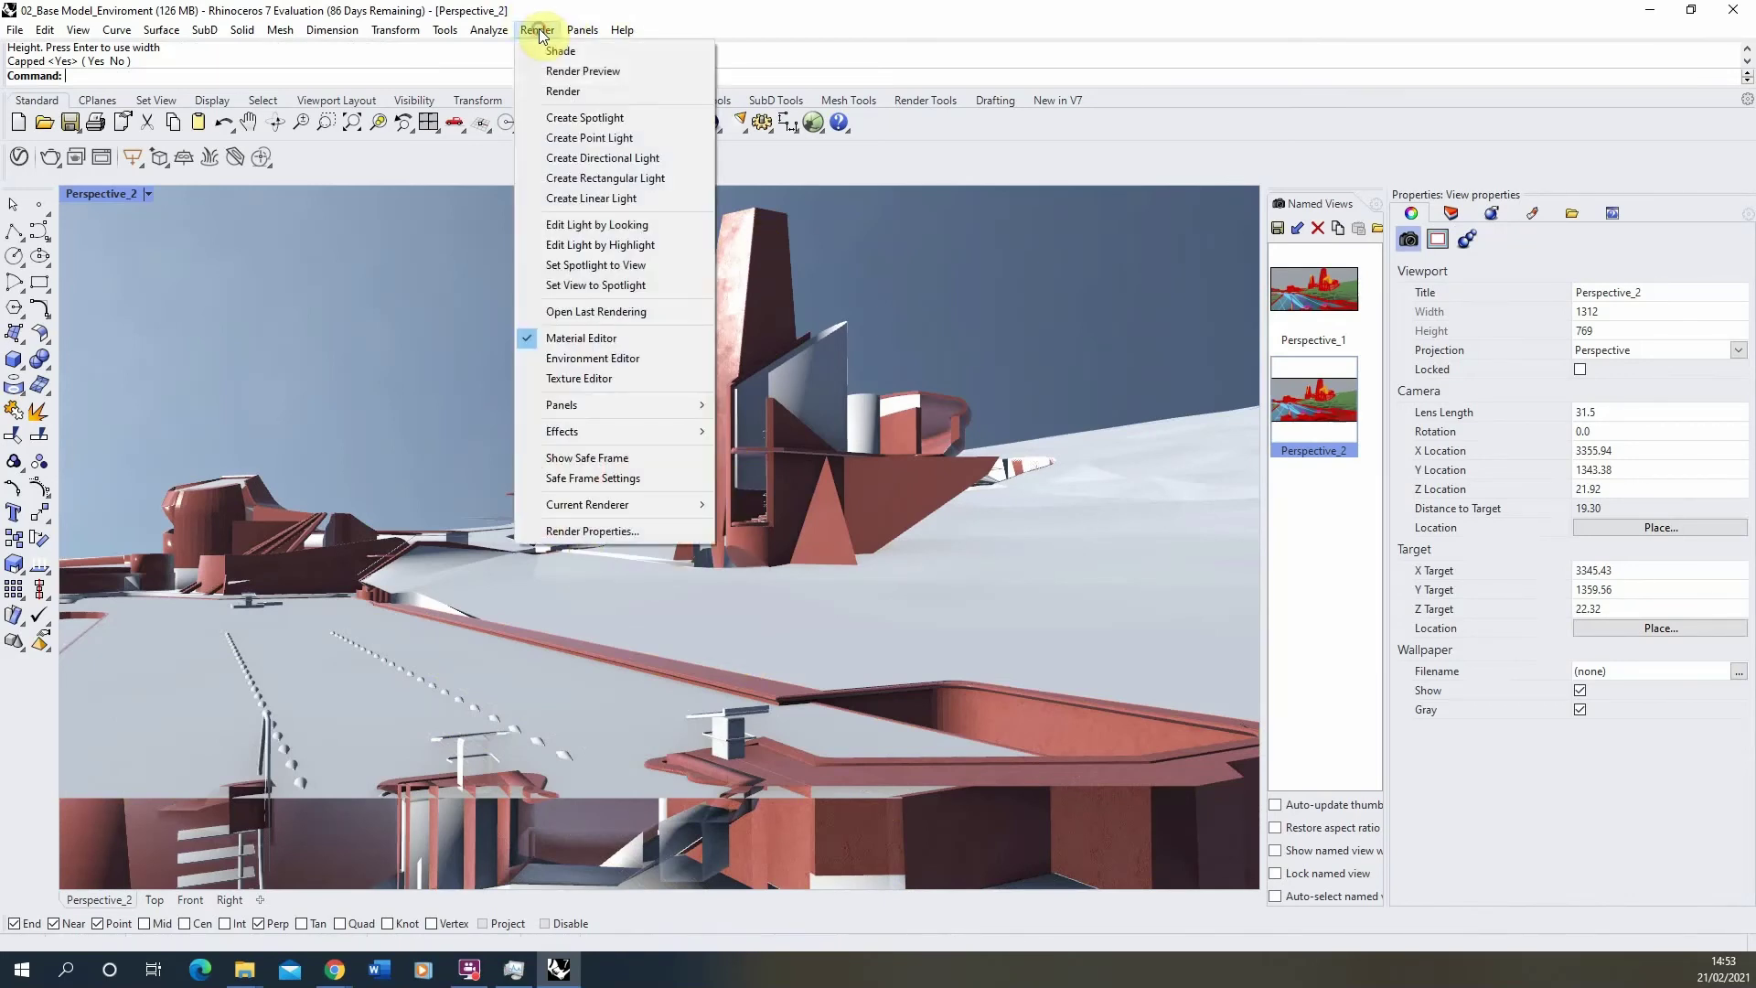
left_click(608, 71)
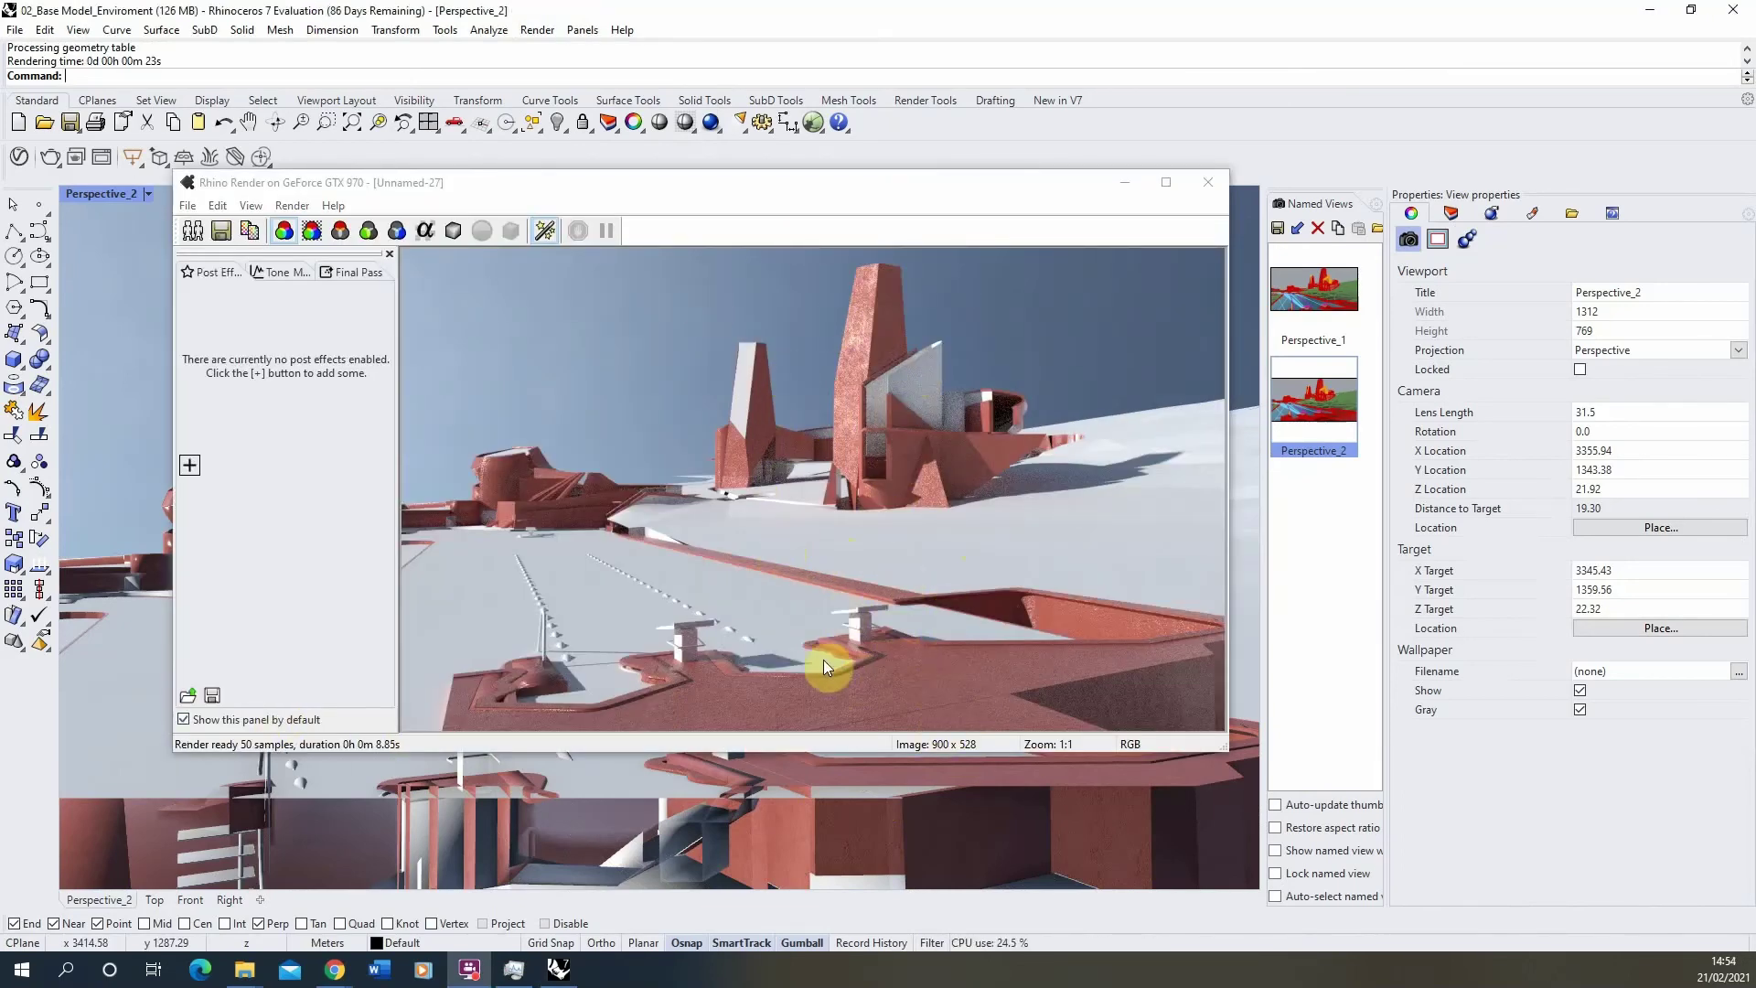
scroll(862, 354, "up", 2)
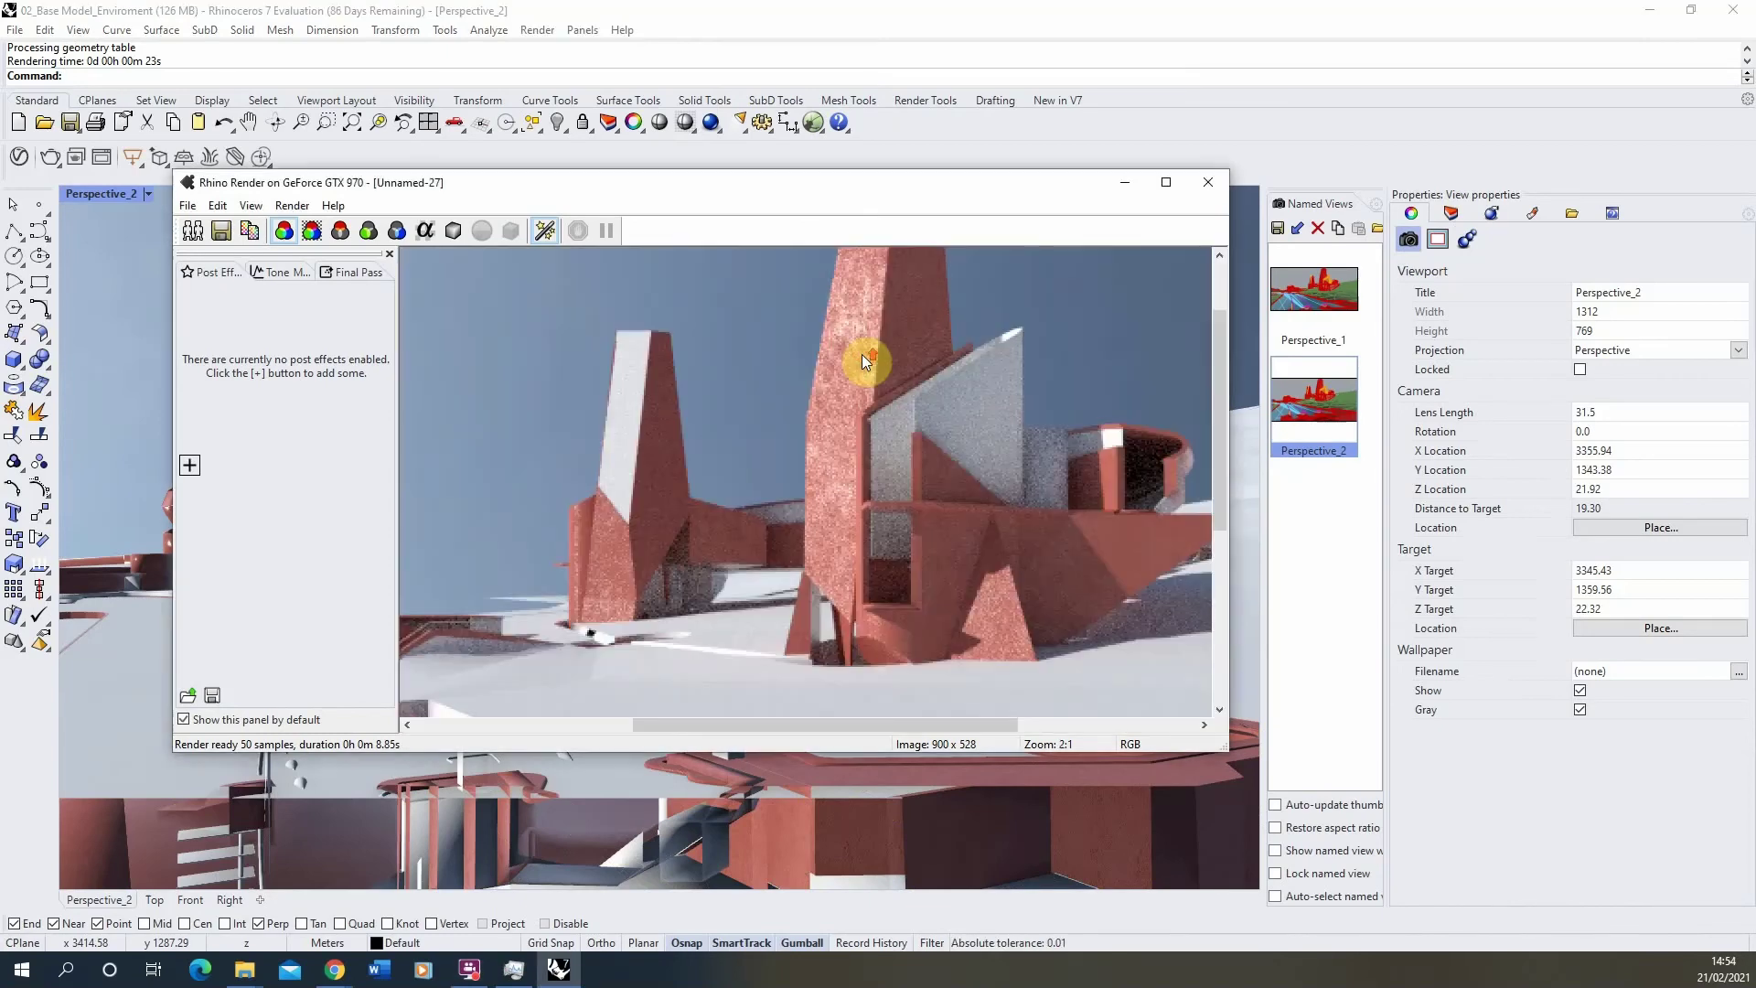
scroll(848, 402, "down", 1)
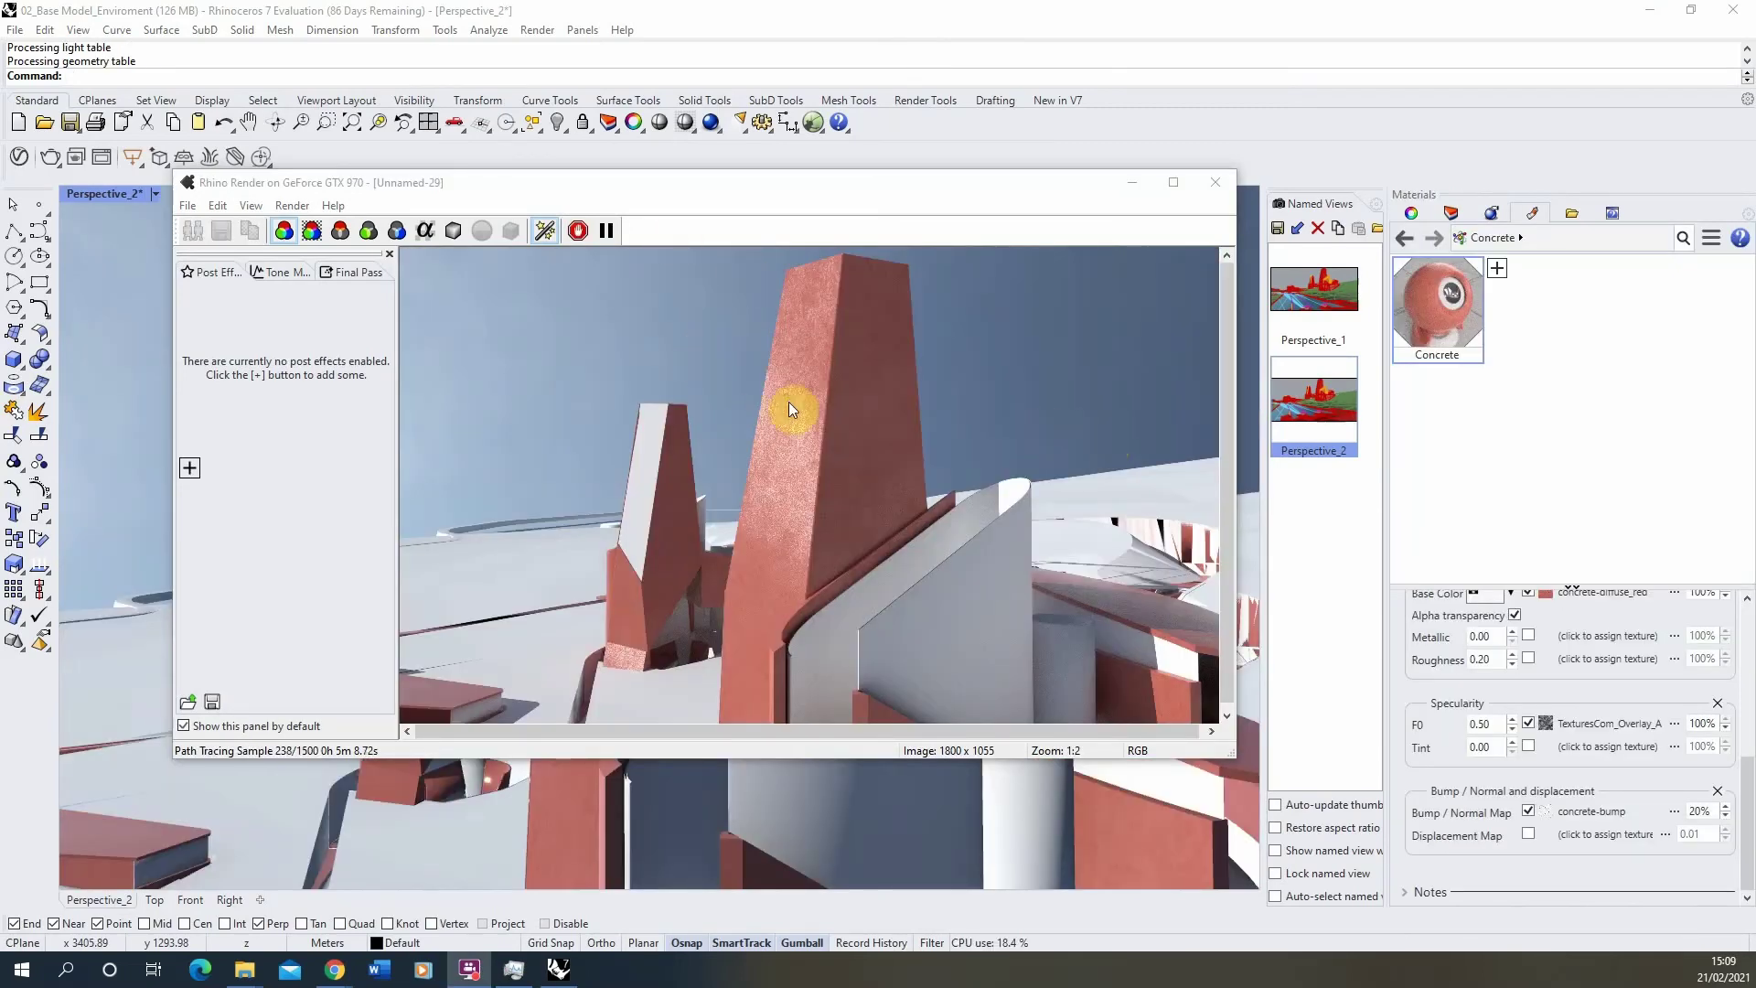
- Examine the concrete's grain, bump and reflections on the tallest tower in the closer 1800 x 1055 render
scroll(815, 420, "up", 1)
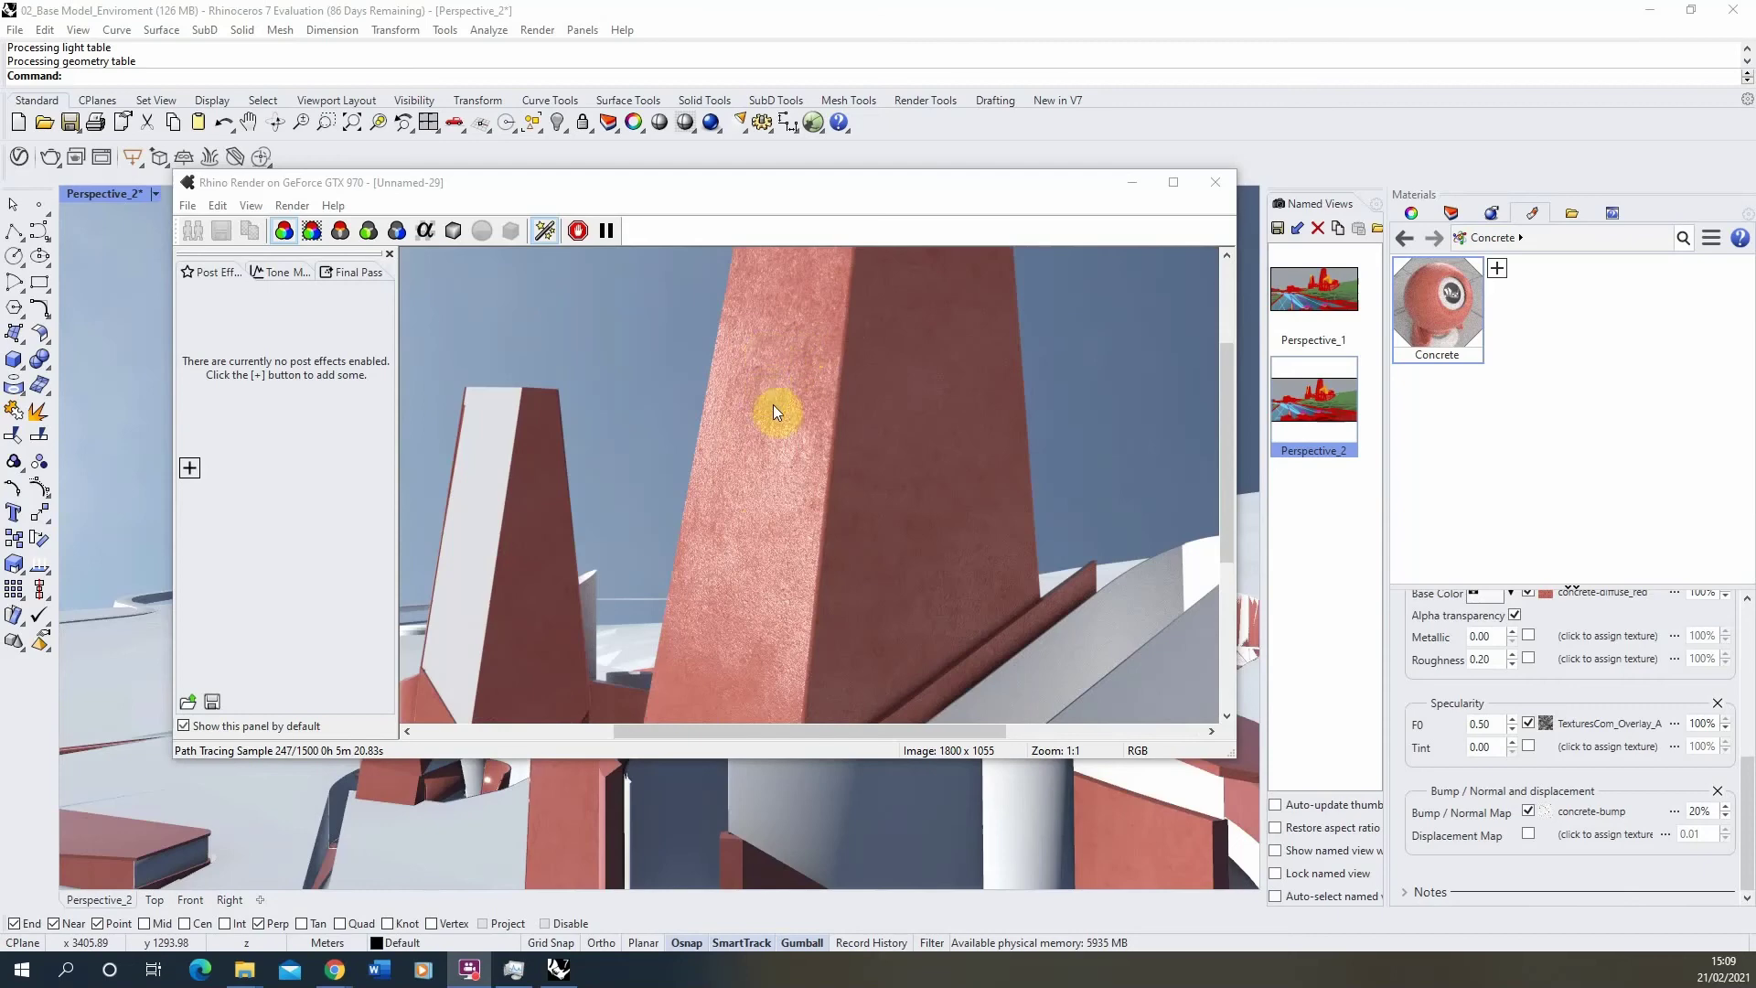
scroll(794, 498, "up", 2)
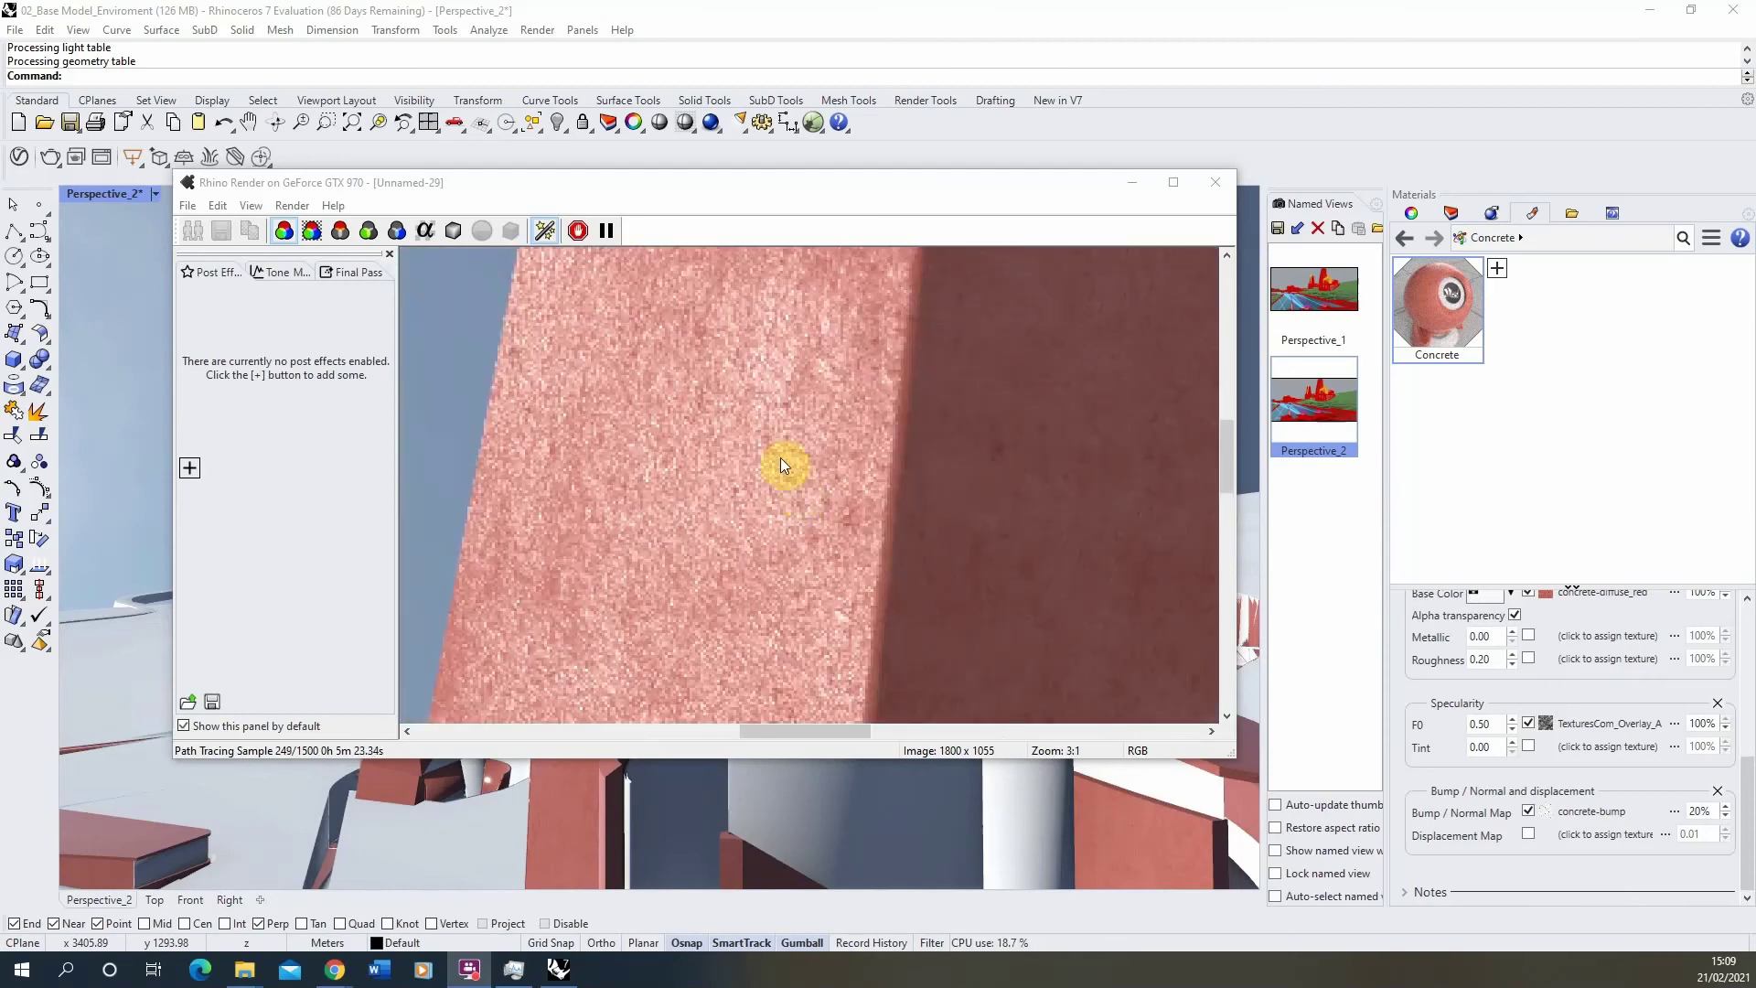
scroll(771, 454, "down", 1)
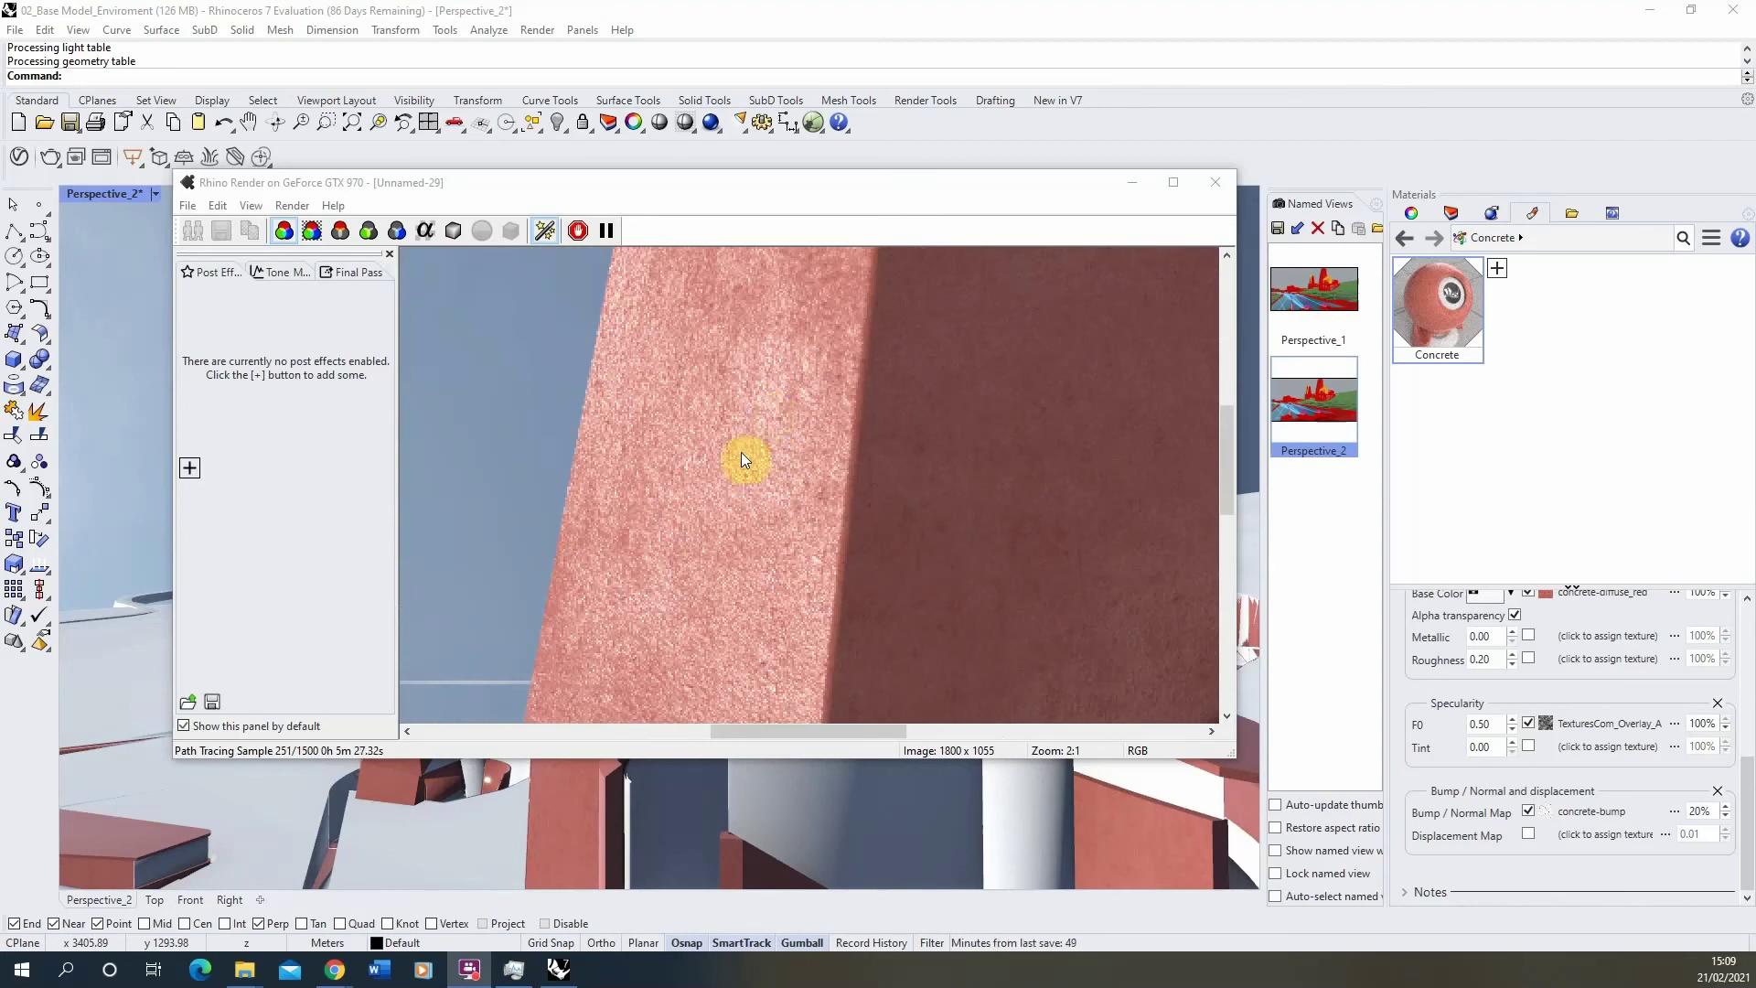
scroll(733, 545, "down", 1)
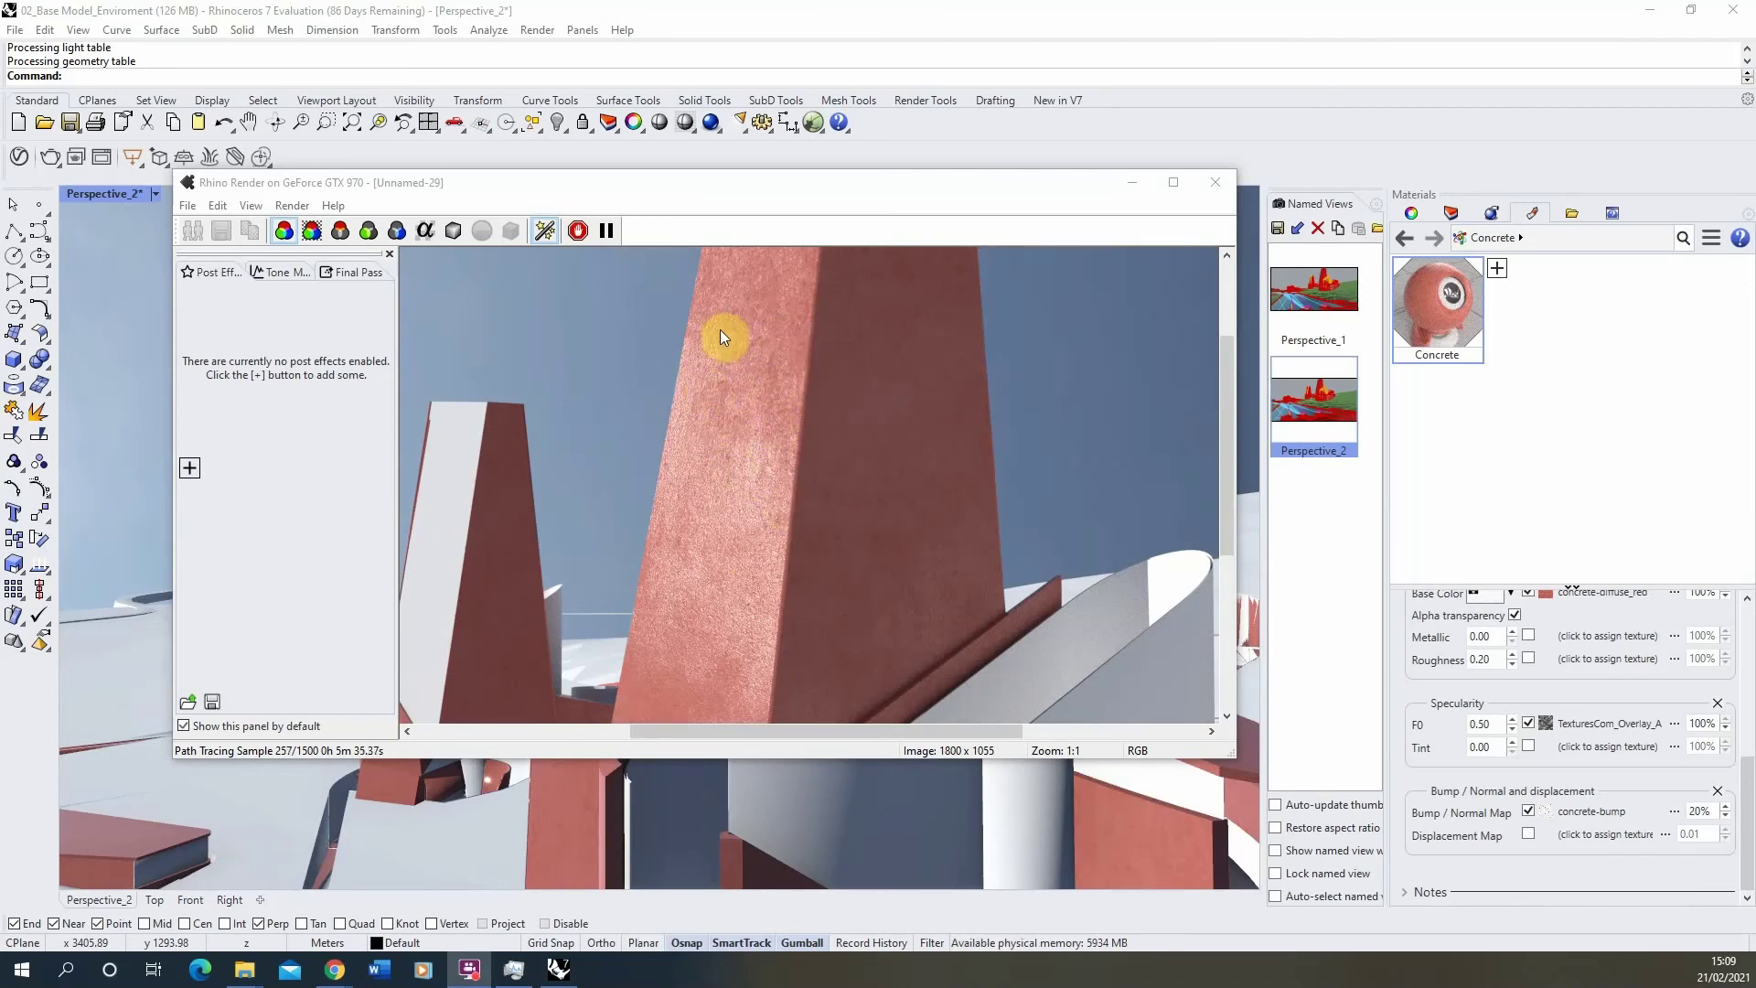
- Compare the red concrete's surface detail on the tallest tower at close range with its appearance across the wider rendered scene
scroll(727, 430, "down", 1)
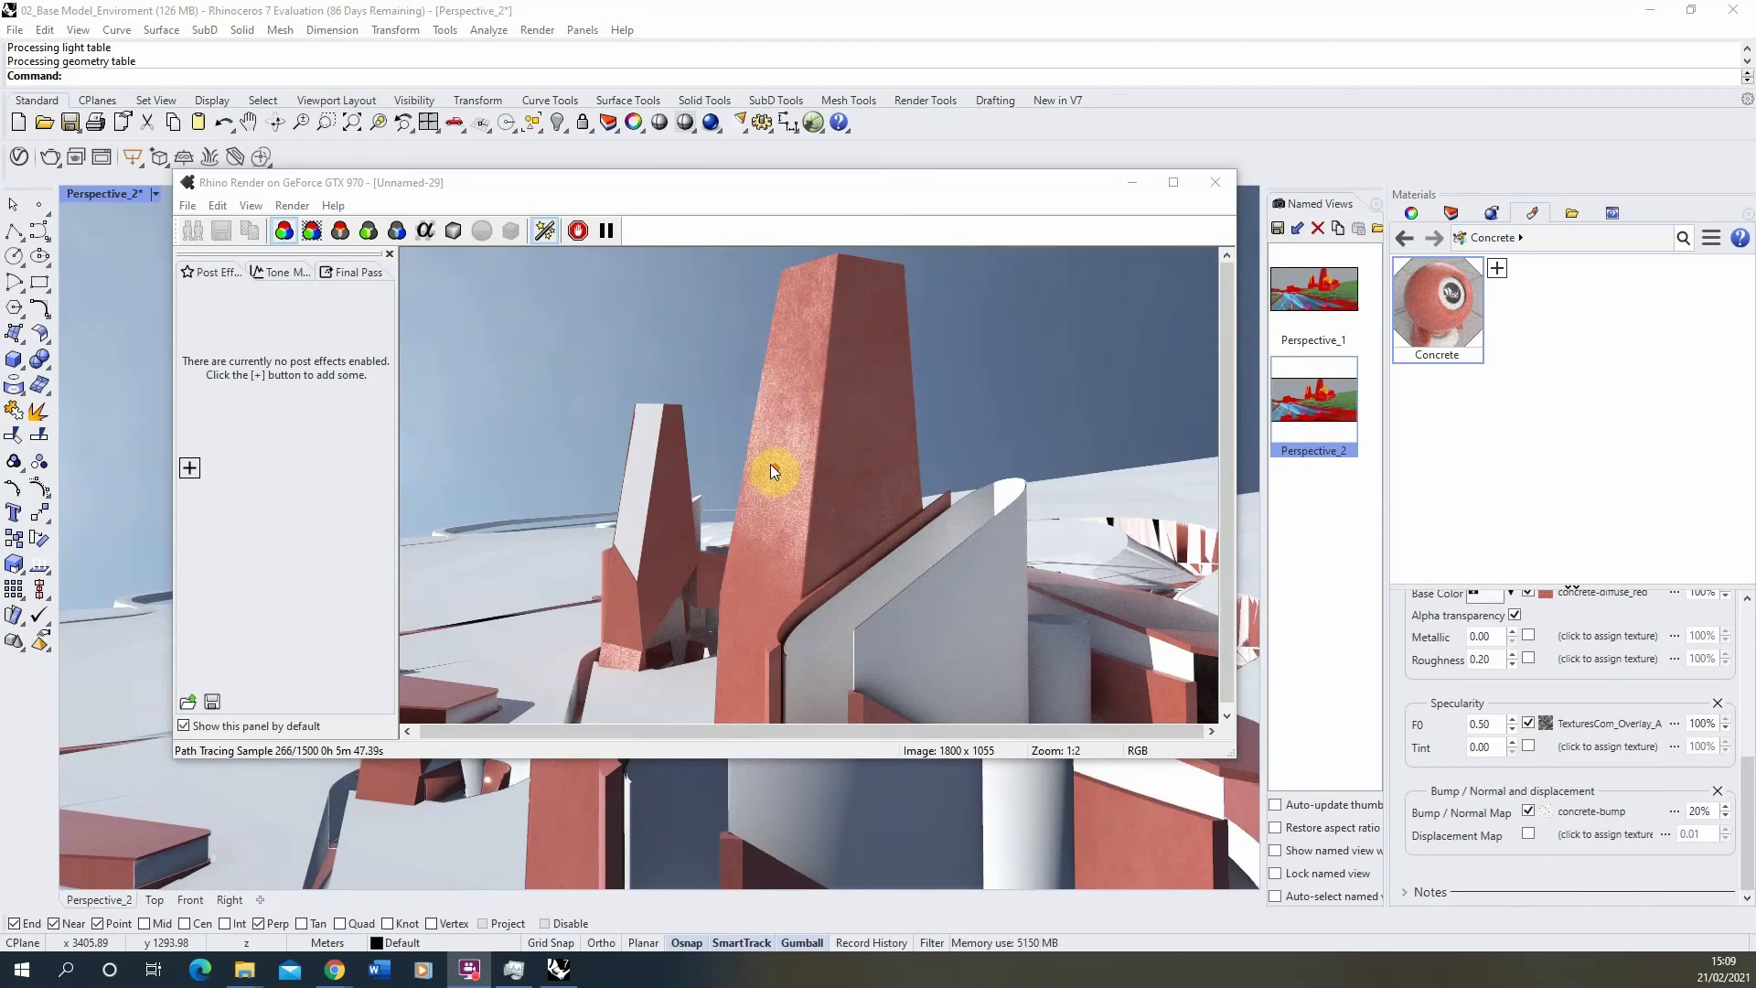
scroll(827, 484, "up", 1)
scroll(801, 491, "up", 1)
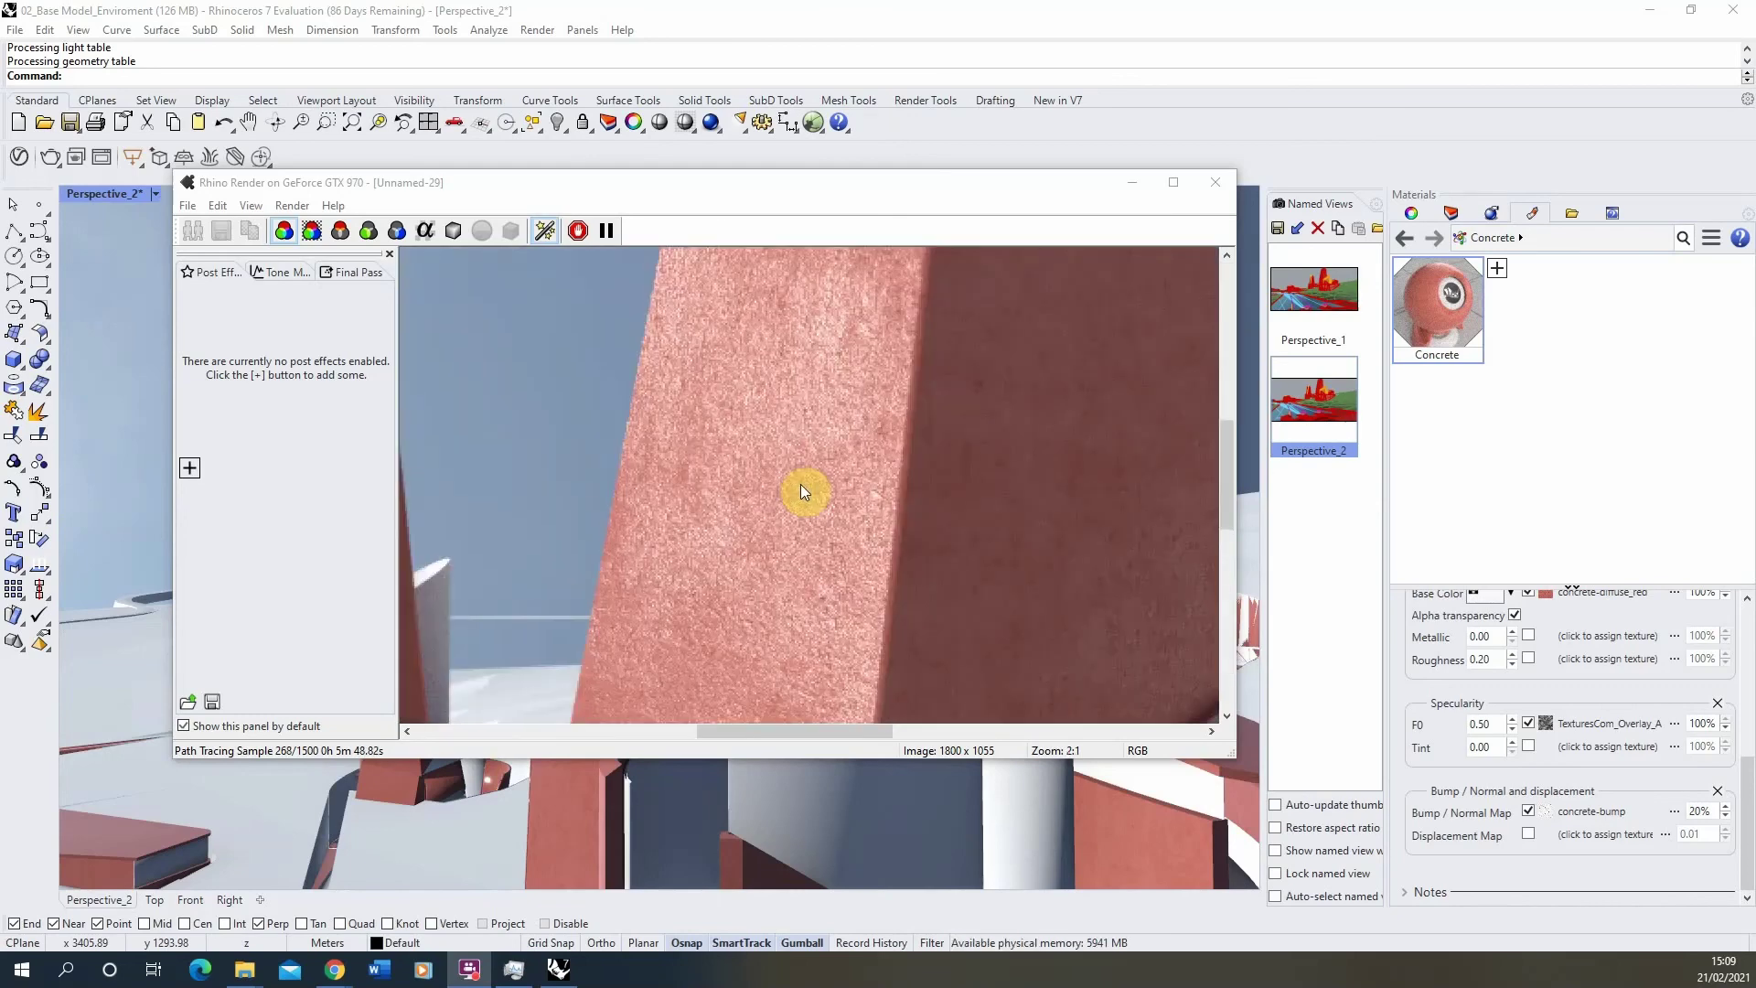
scroll(801, 488, "down", 1)
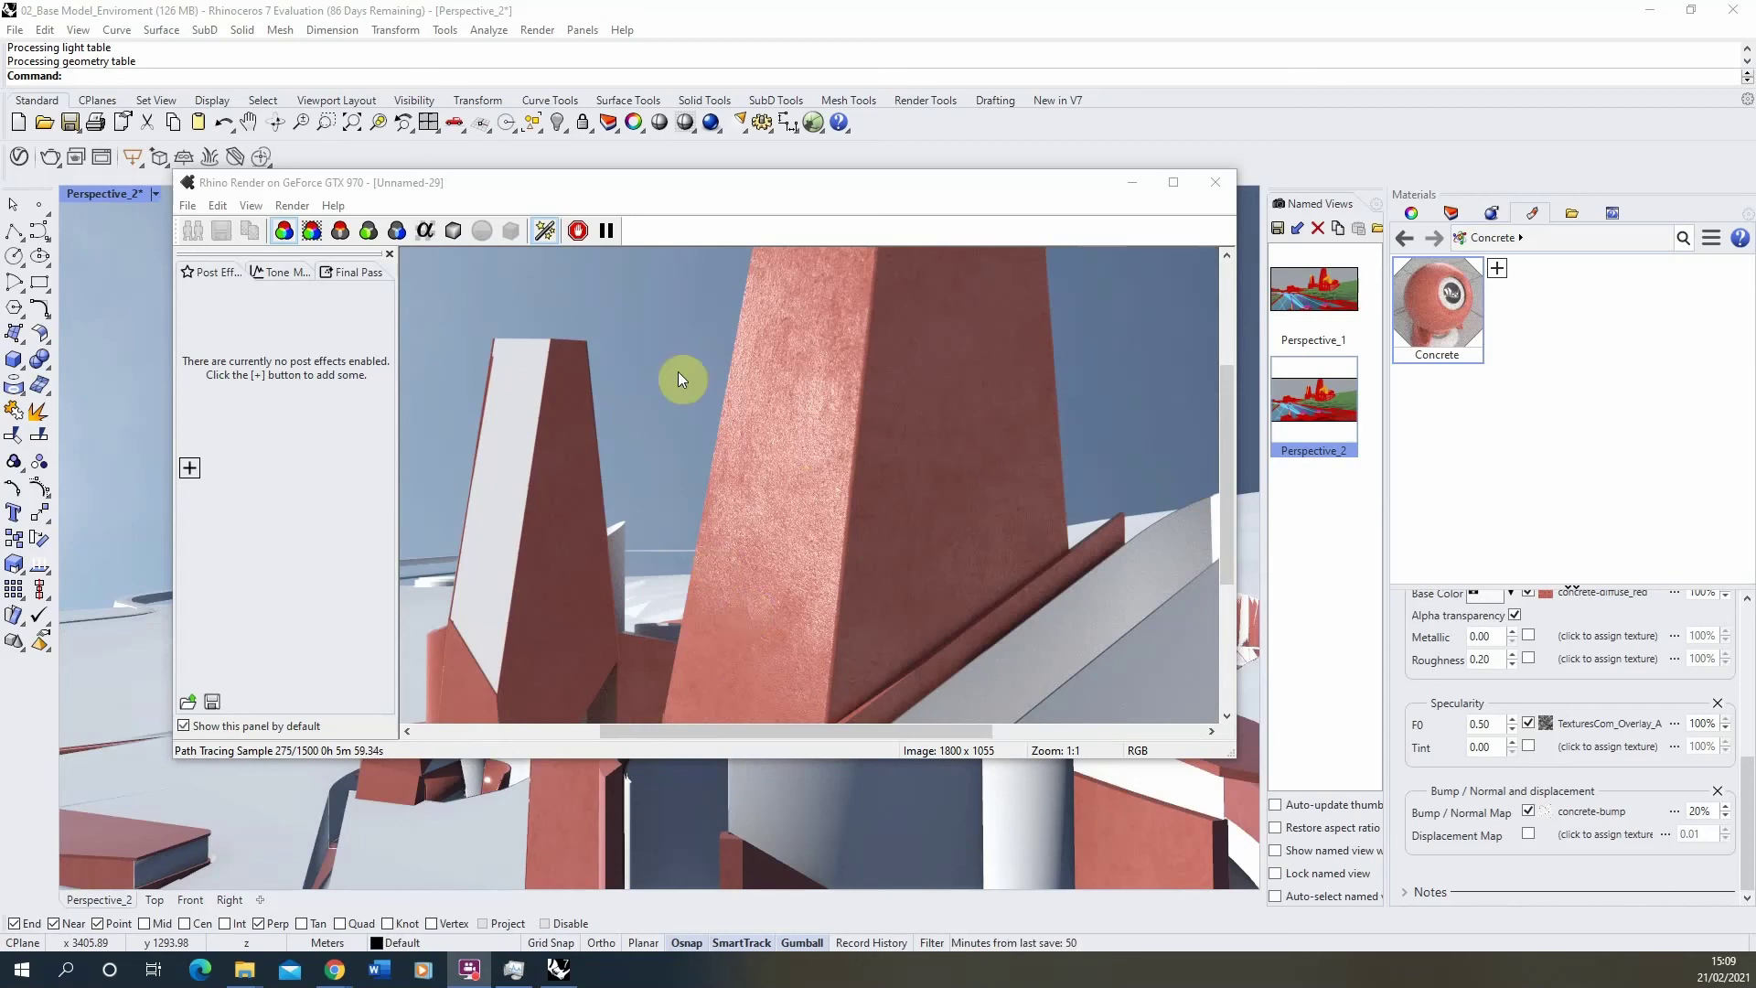
scroll(780, 557, "down", 1)
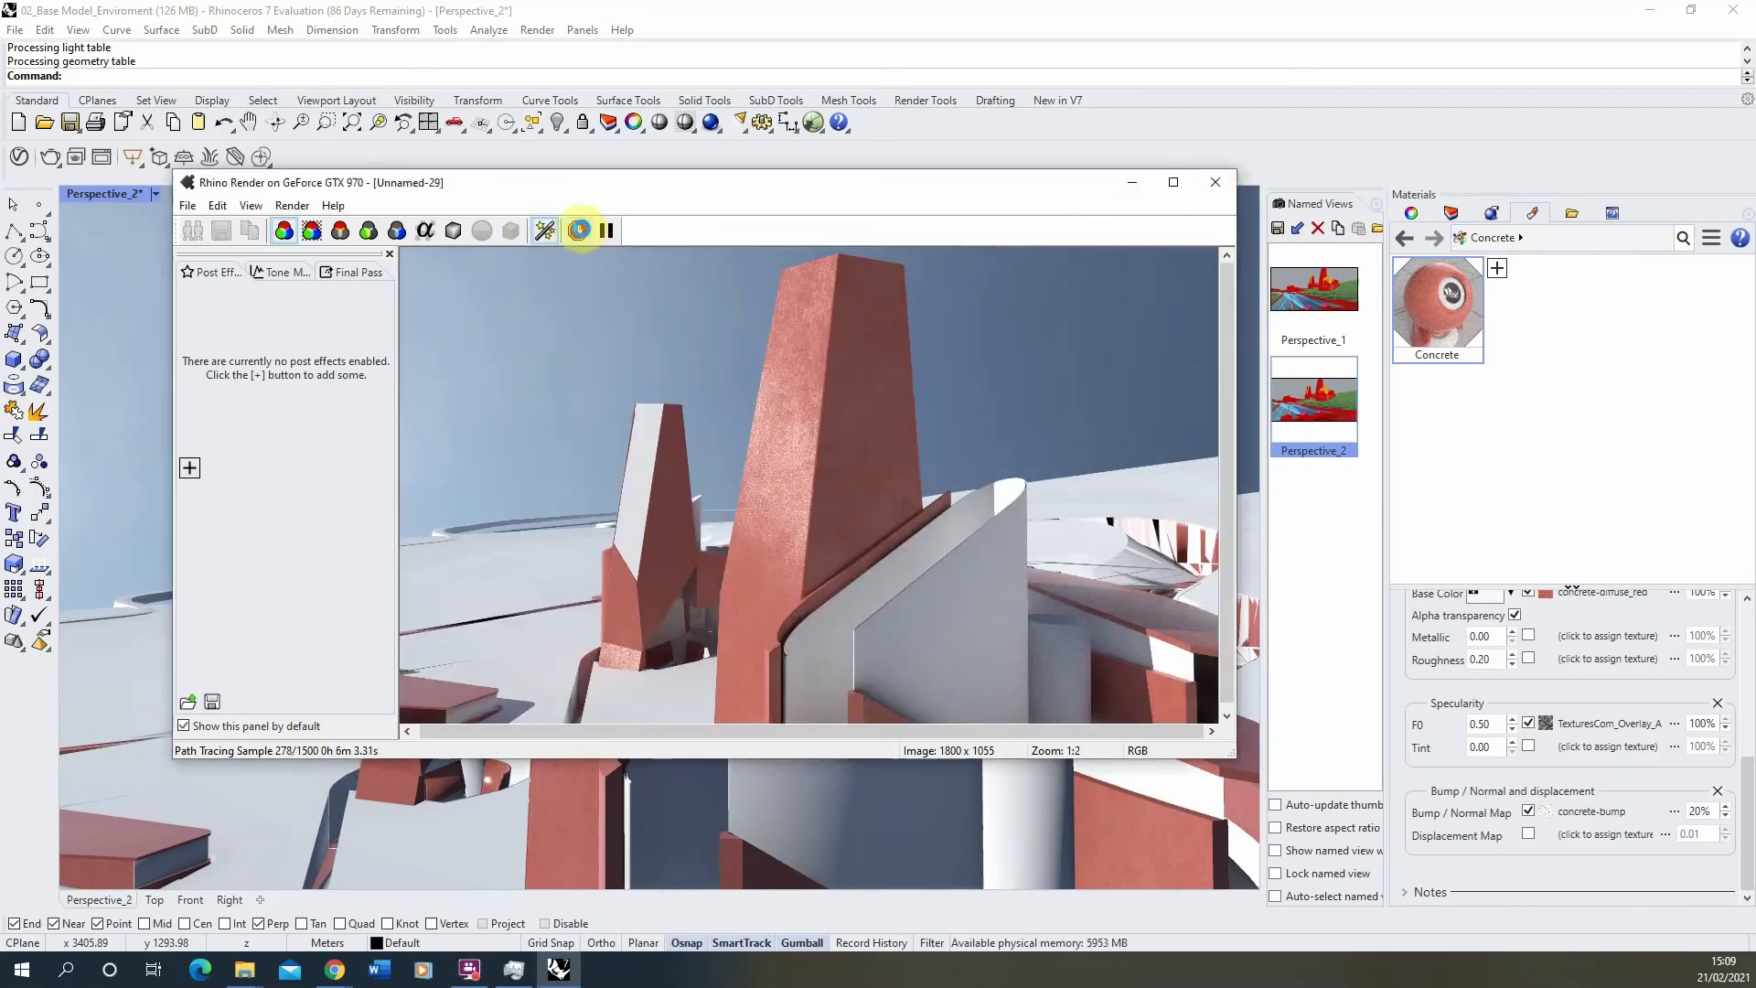
- Stop the render and close it without saving the image, restoring the Perspective_2 named view
left_click(574, 223)
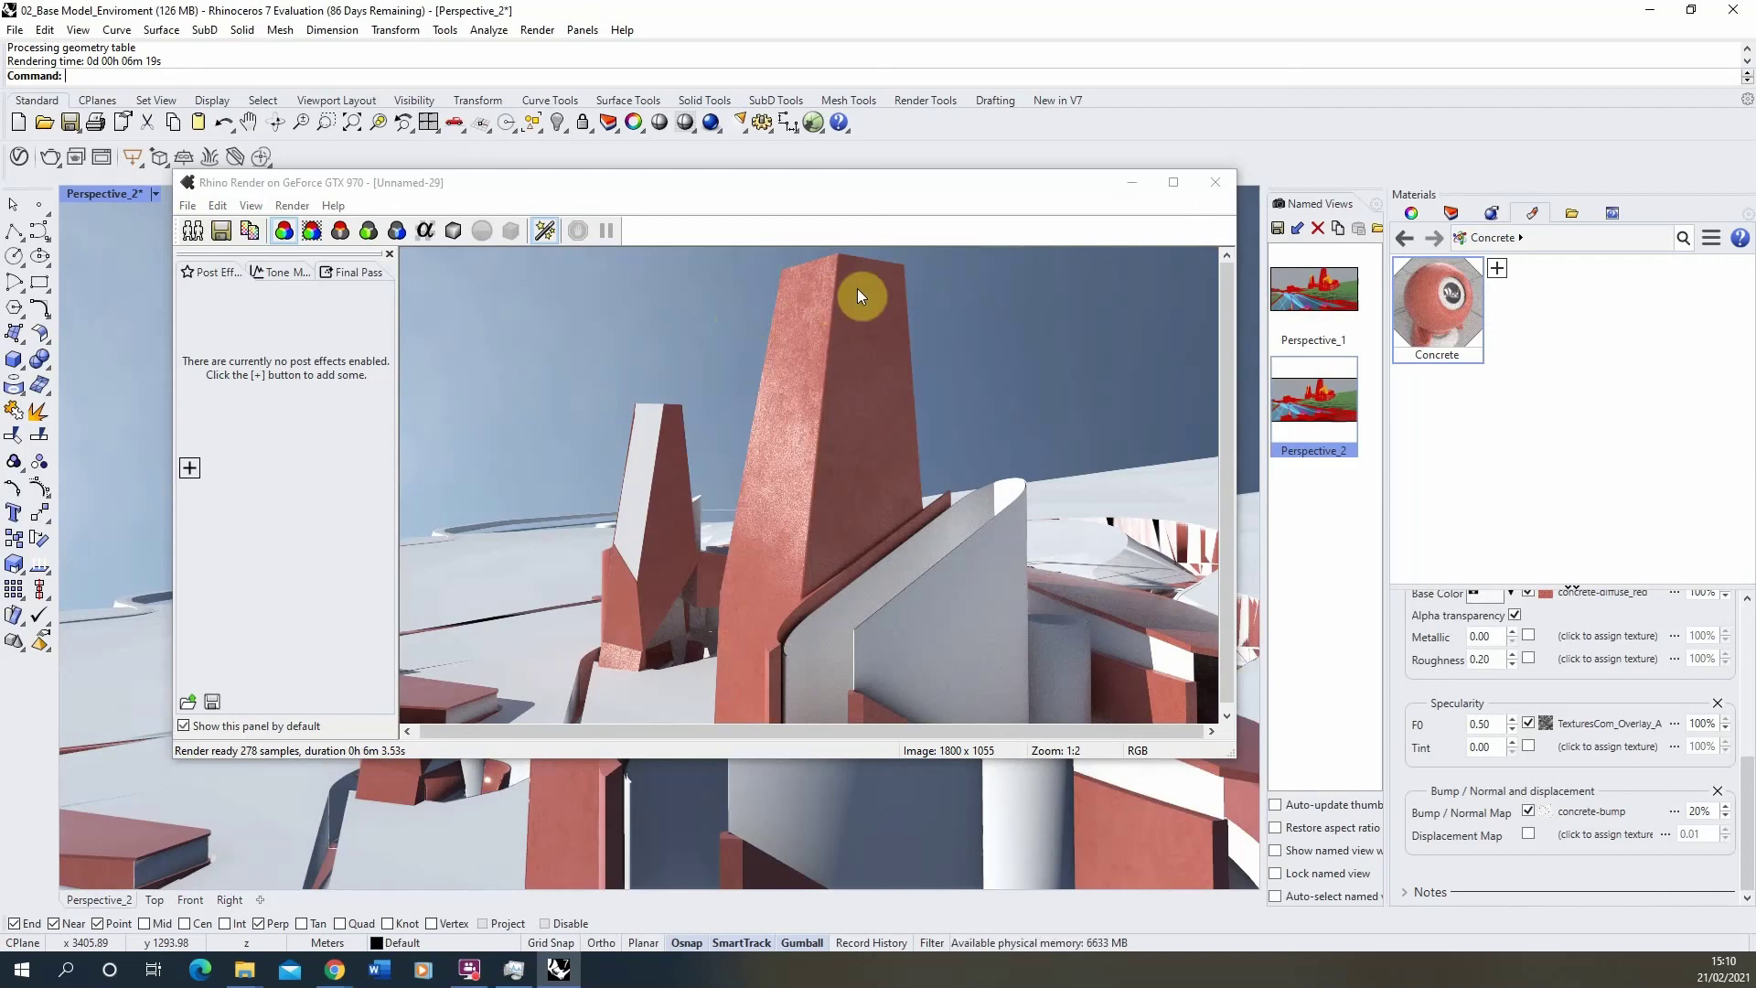
left_click(1220, 179)
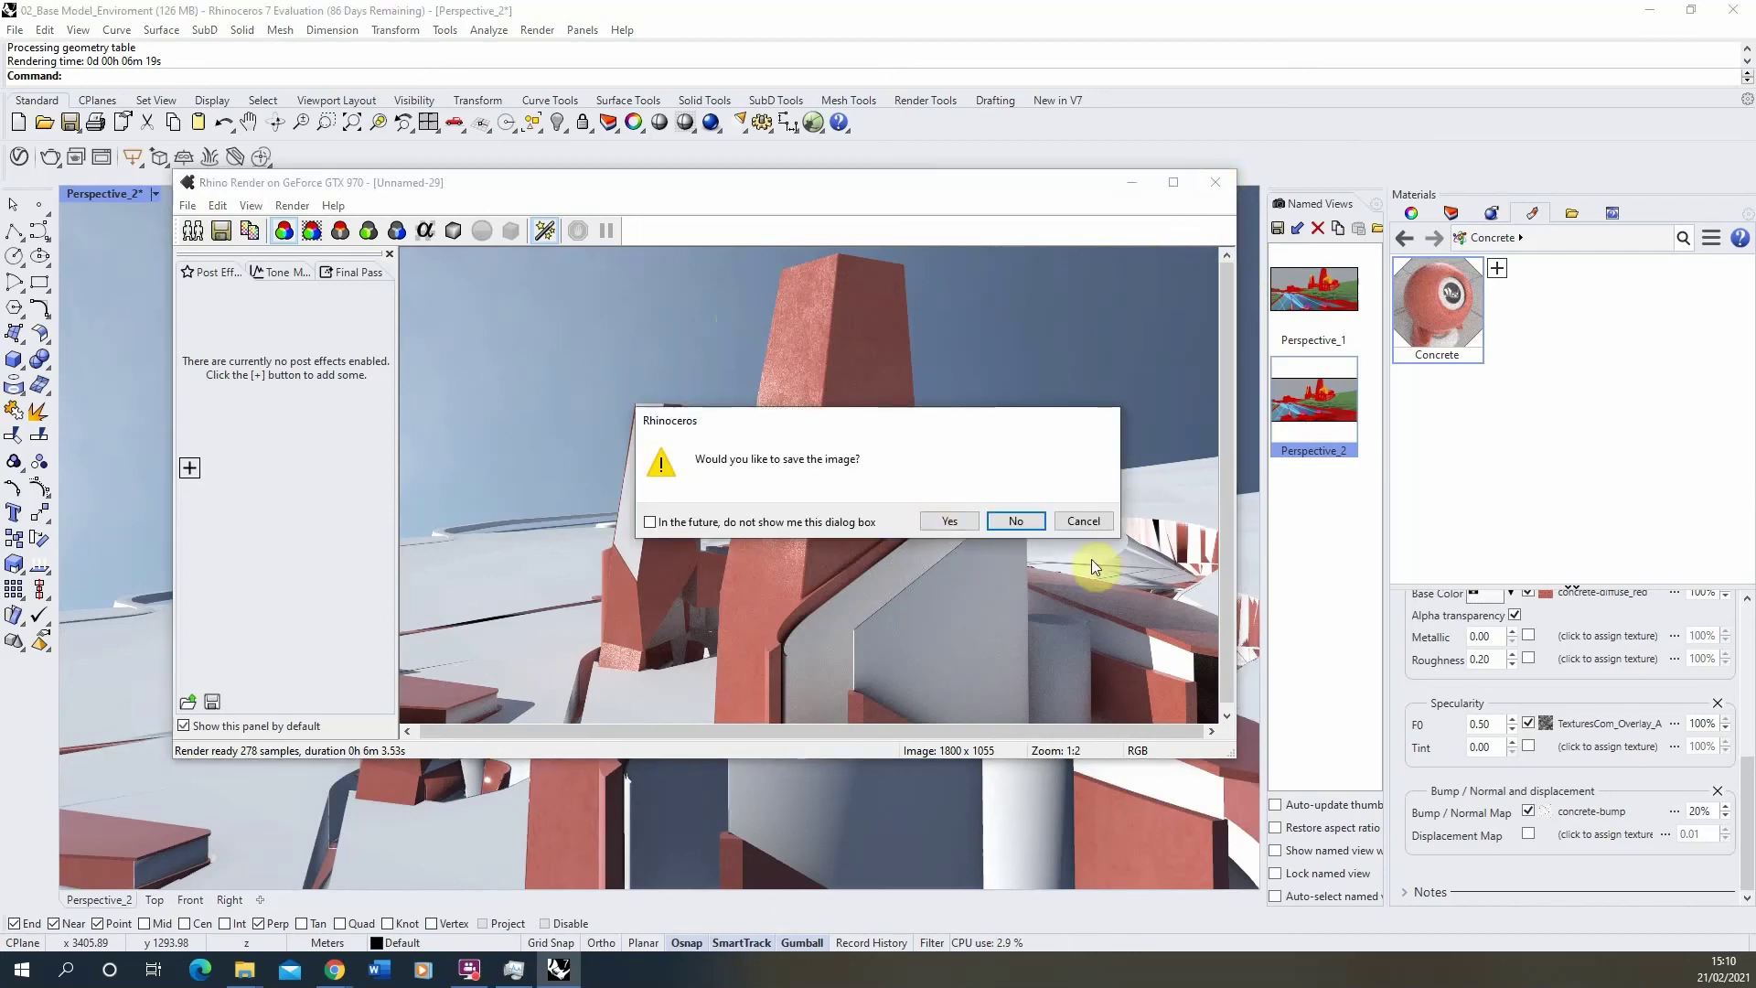
left_click(1009, 520)
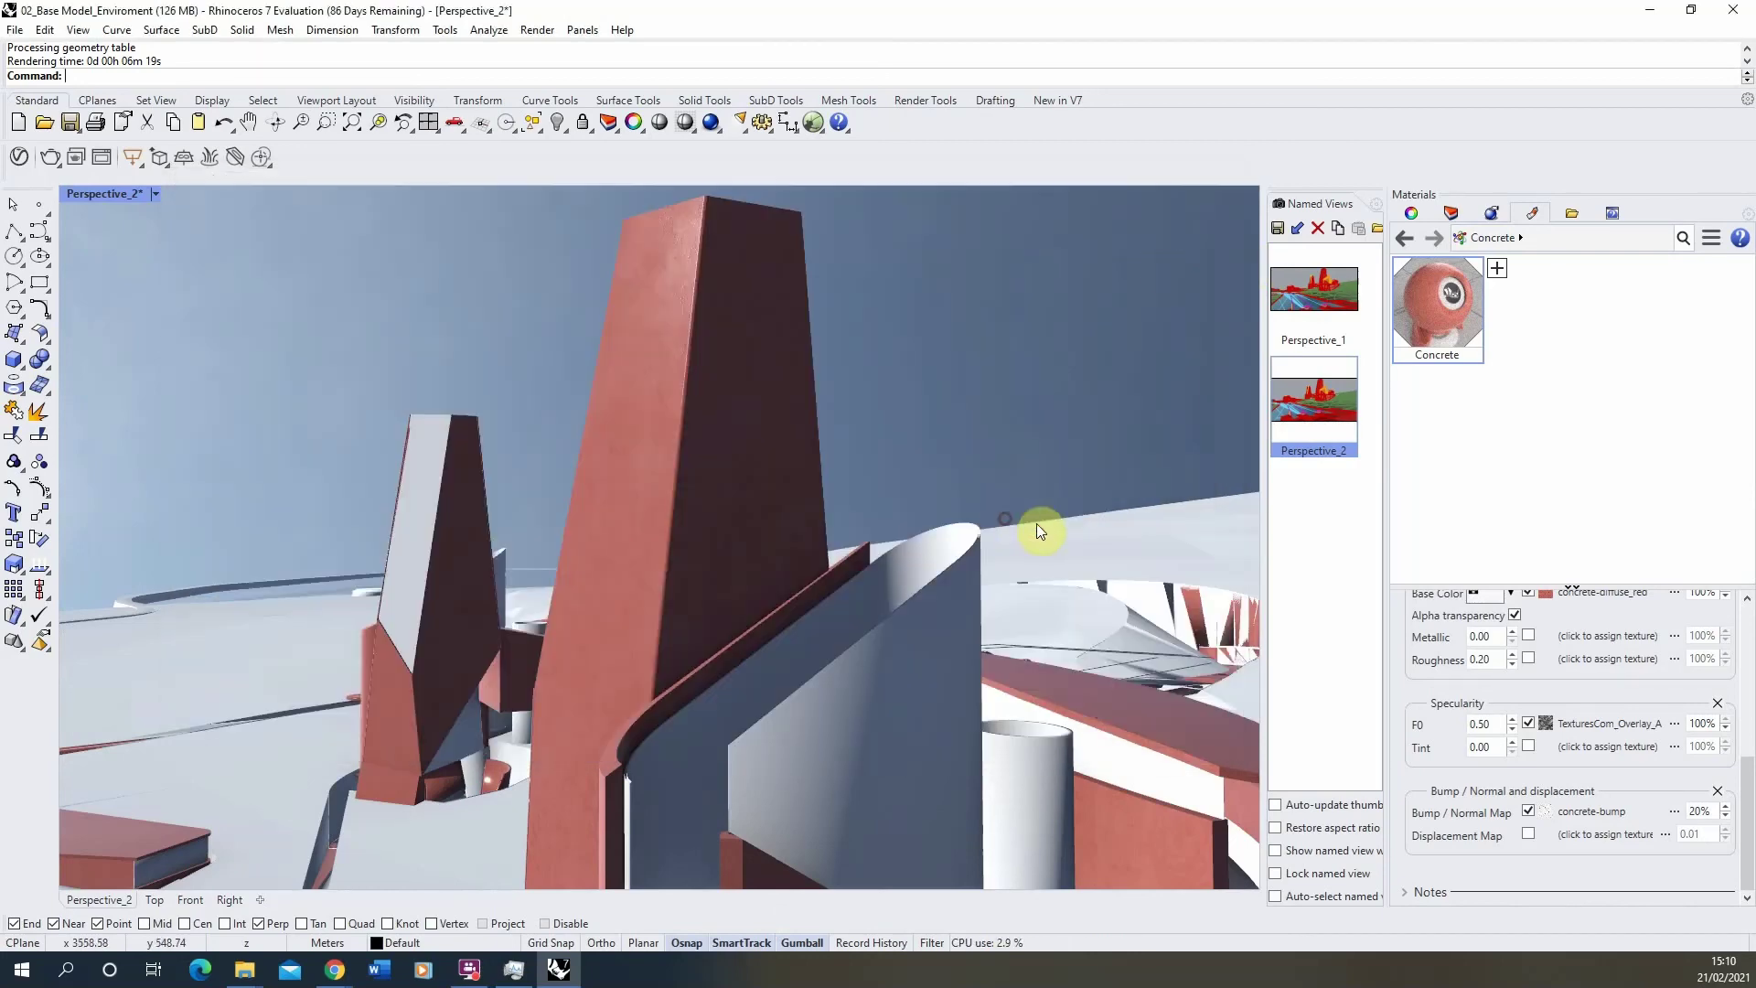
double_click(1318, 405)
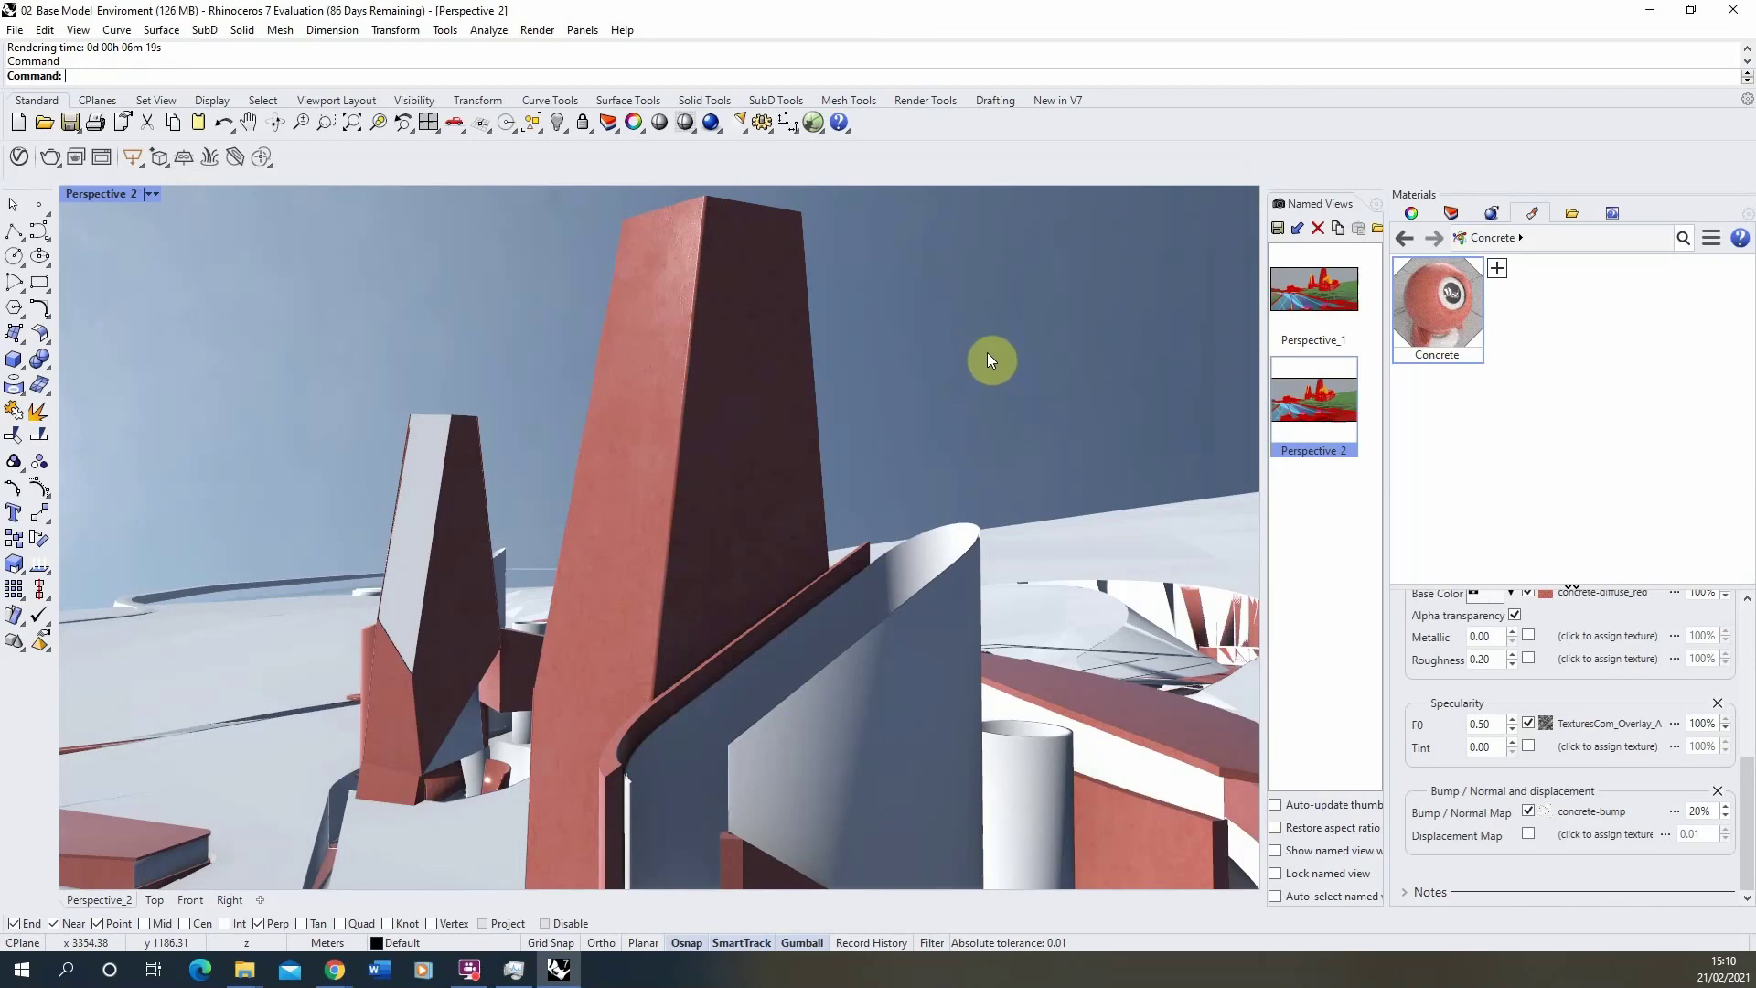